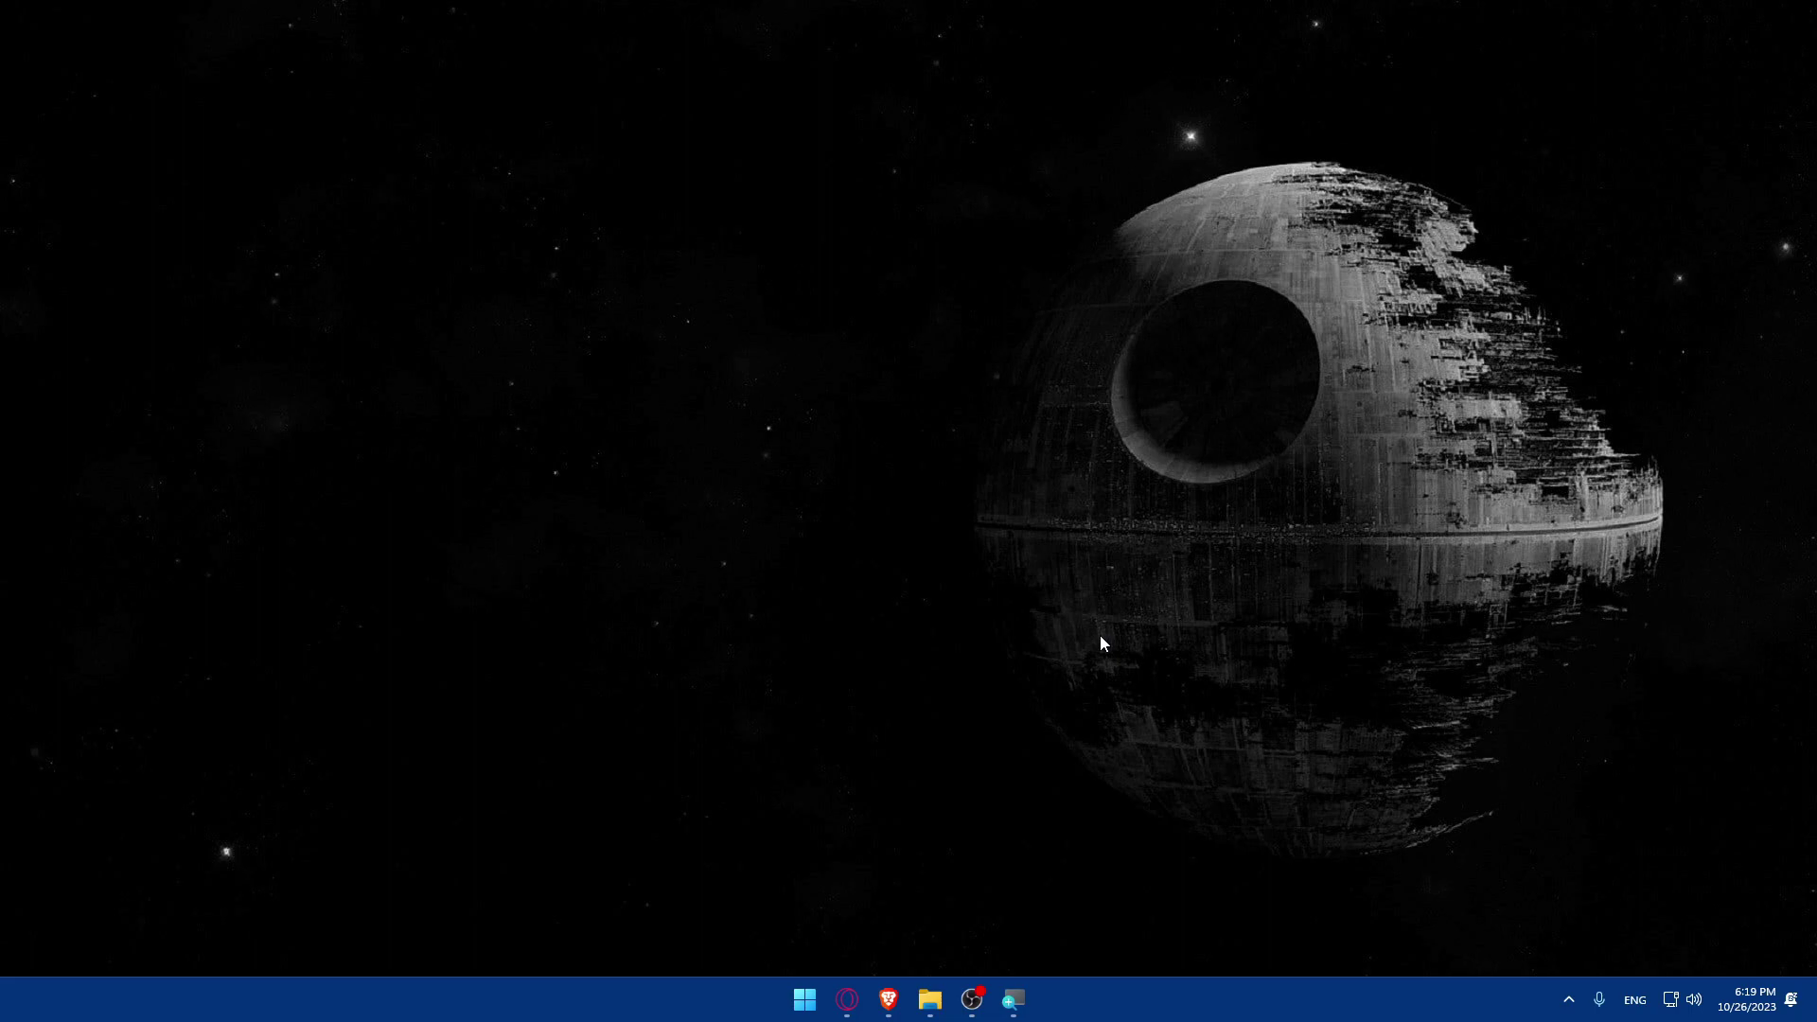
# Step: Launch Brave and go to zapier.com to reach the Zapier dashboard
pyautogui.click(888, 1000)
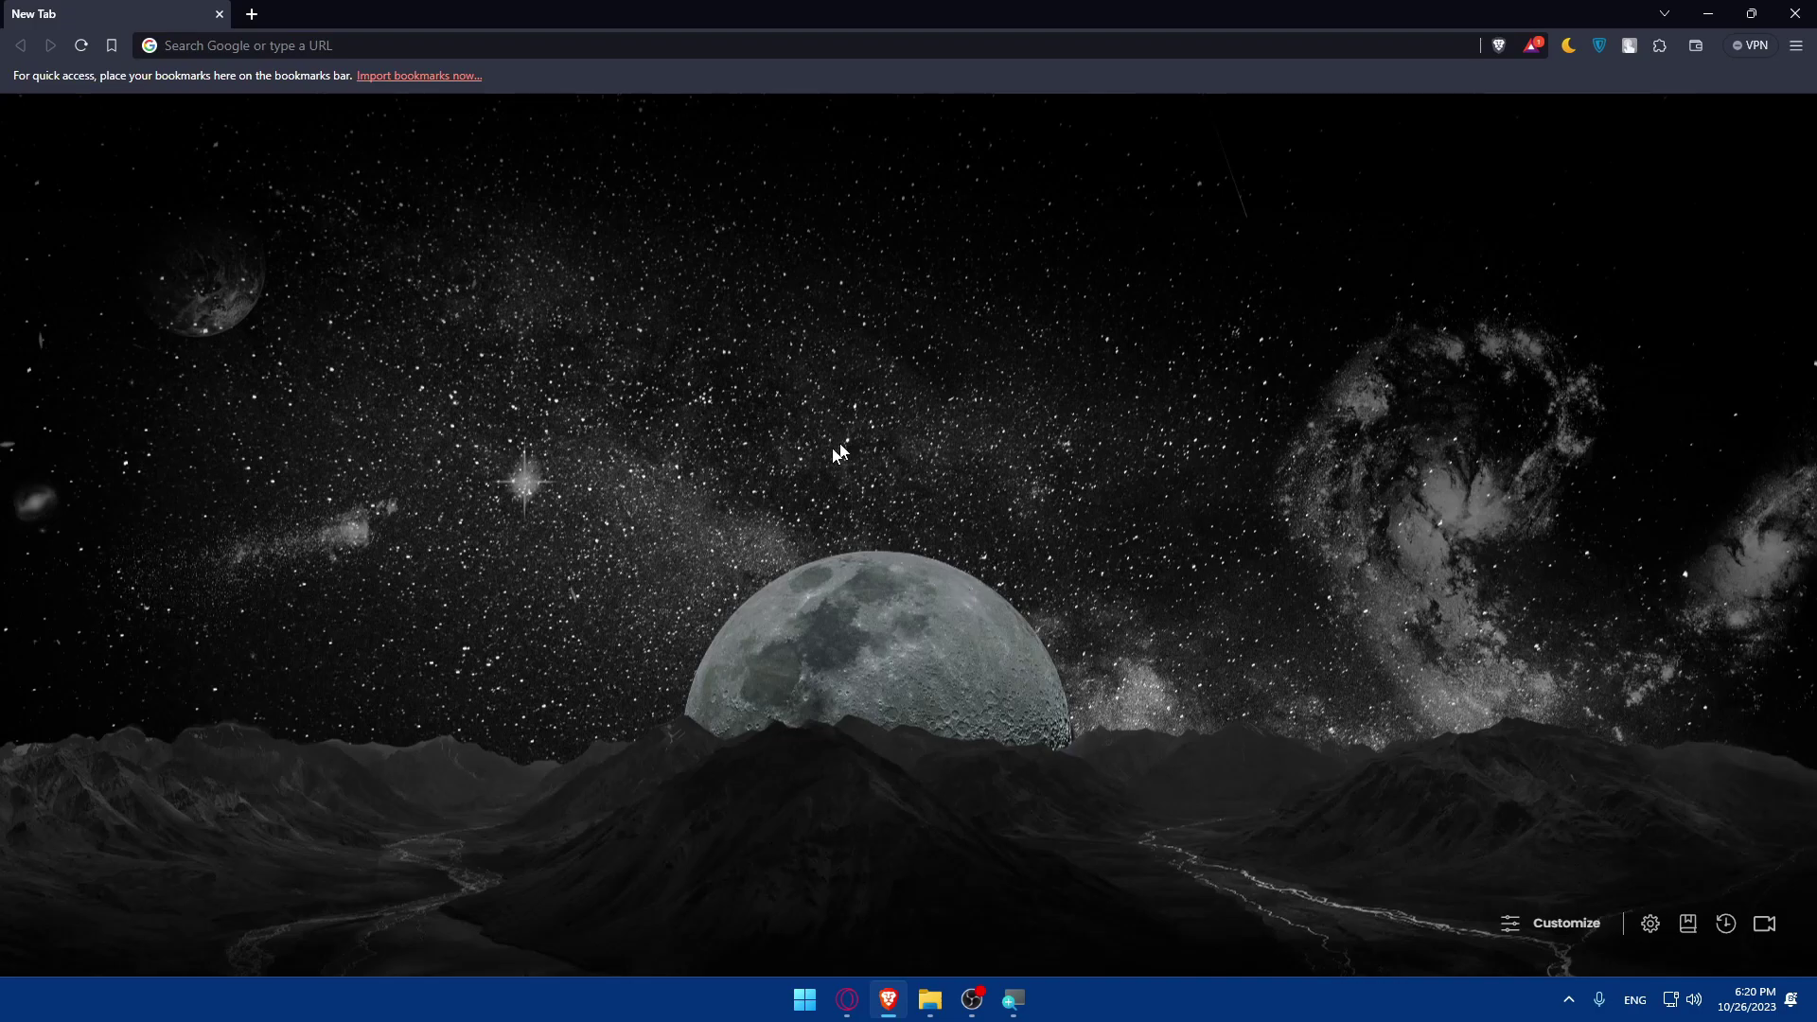
pyautogui.click(365, 47)
pyautogui.write('zapier.com')
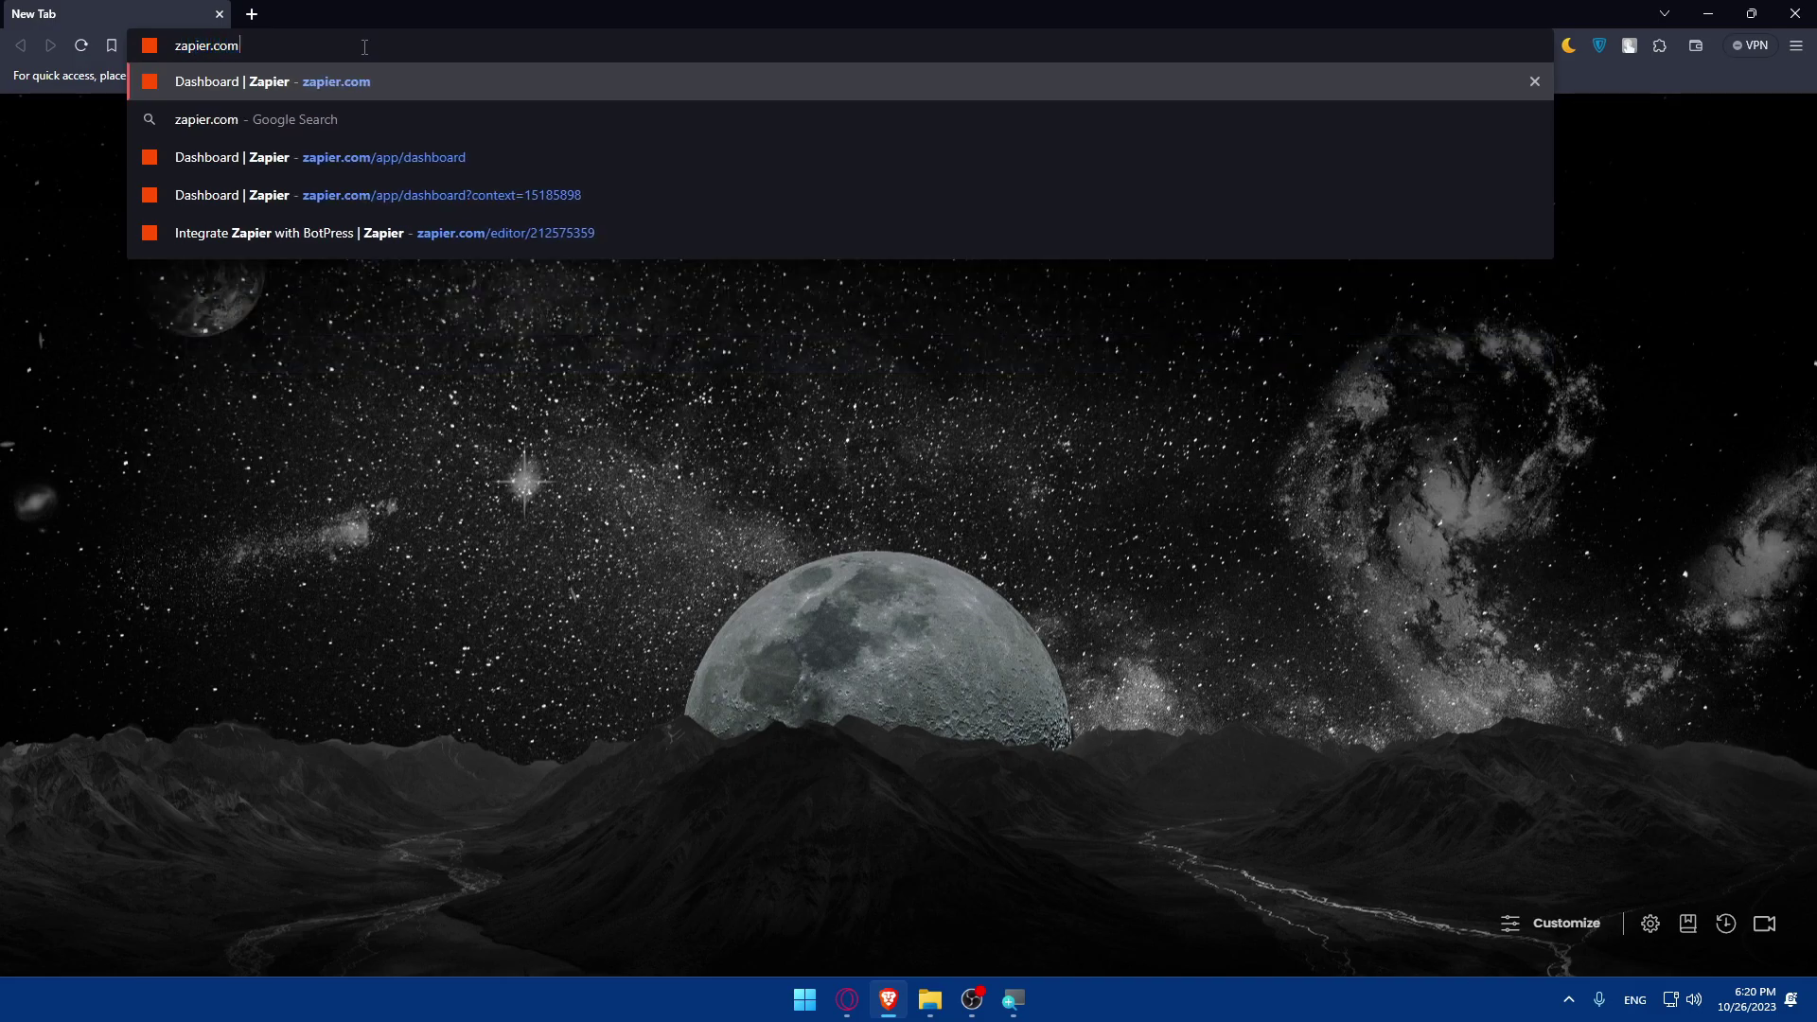
pyautogui.press('Return')
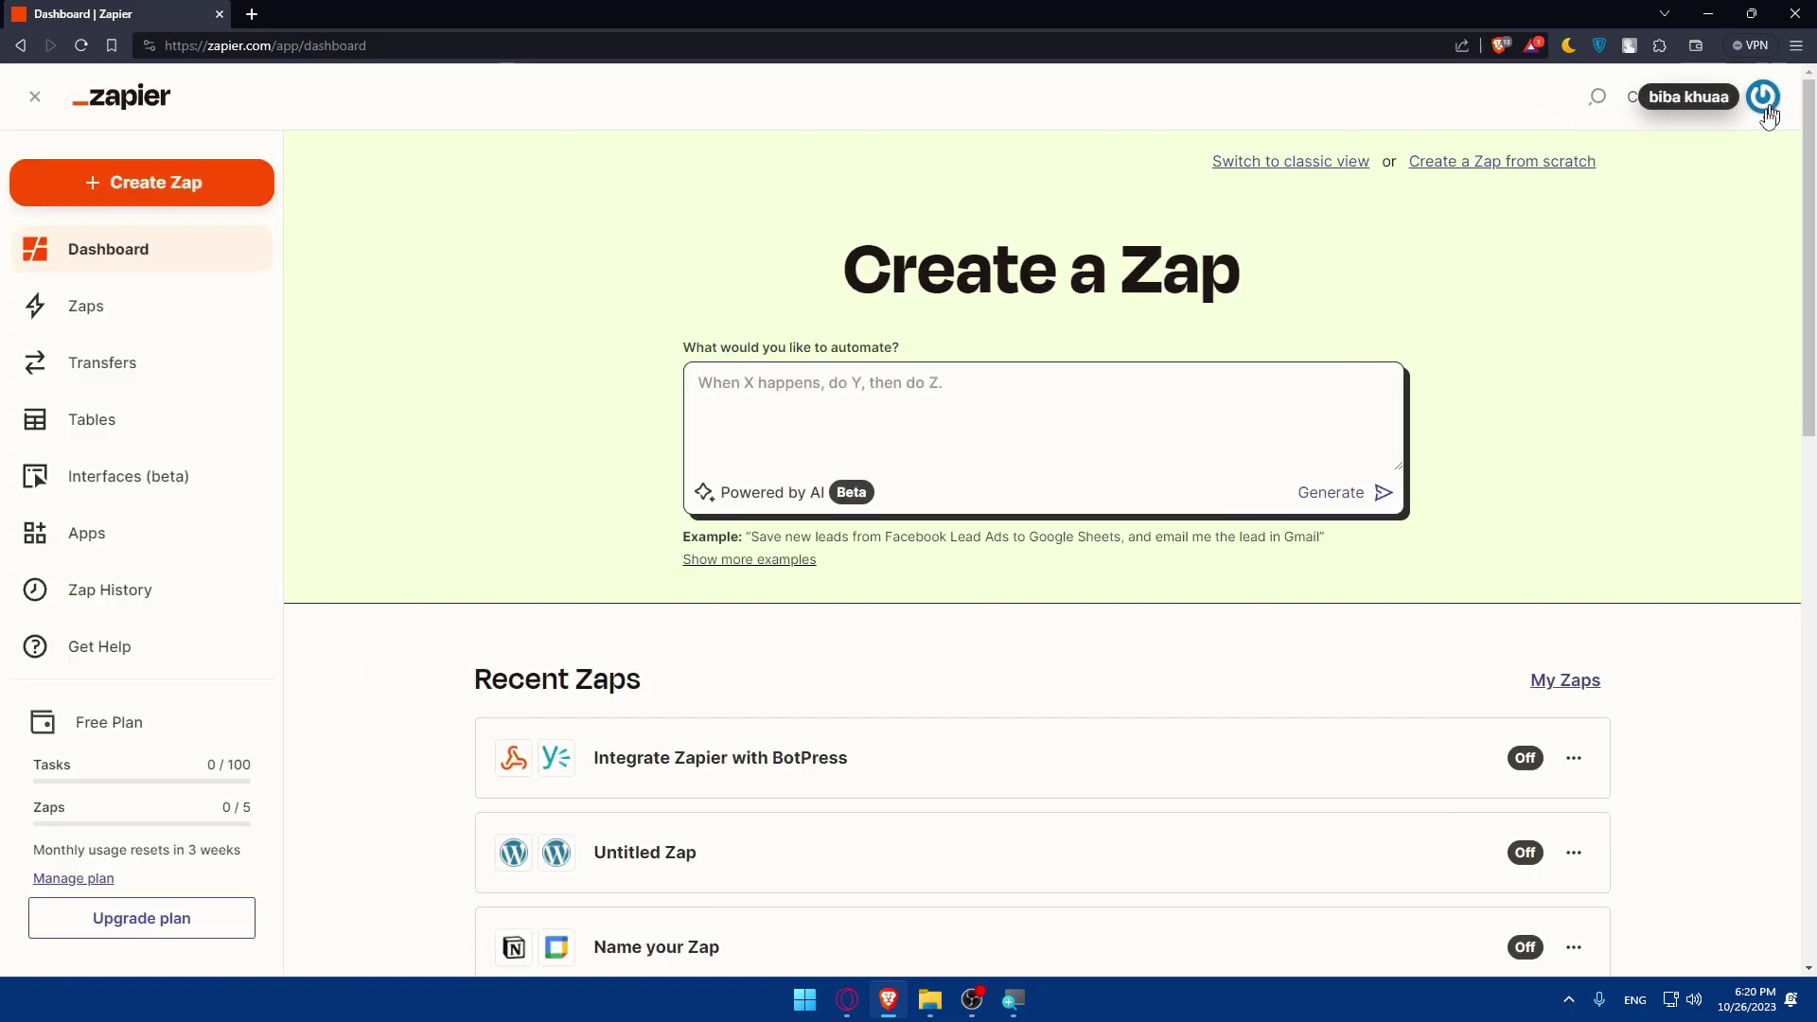
# Step: Log out of Zapier from the account menu and browse the public homepage
pyautogui.click(1762, 97)
pyautogui.click(1561, 228)
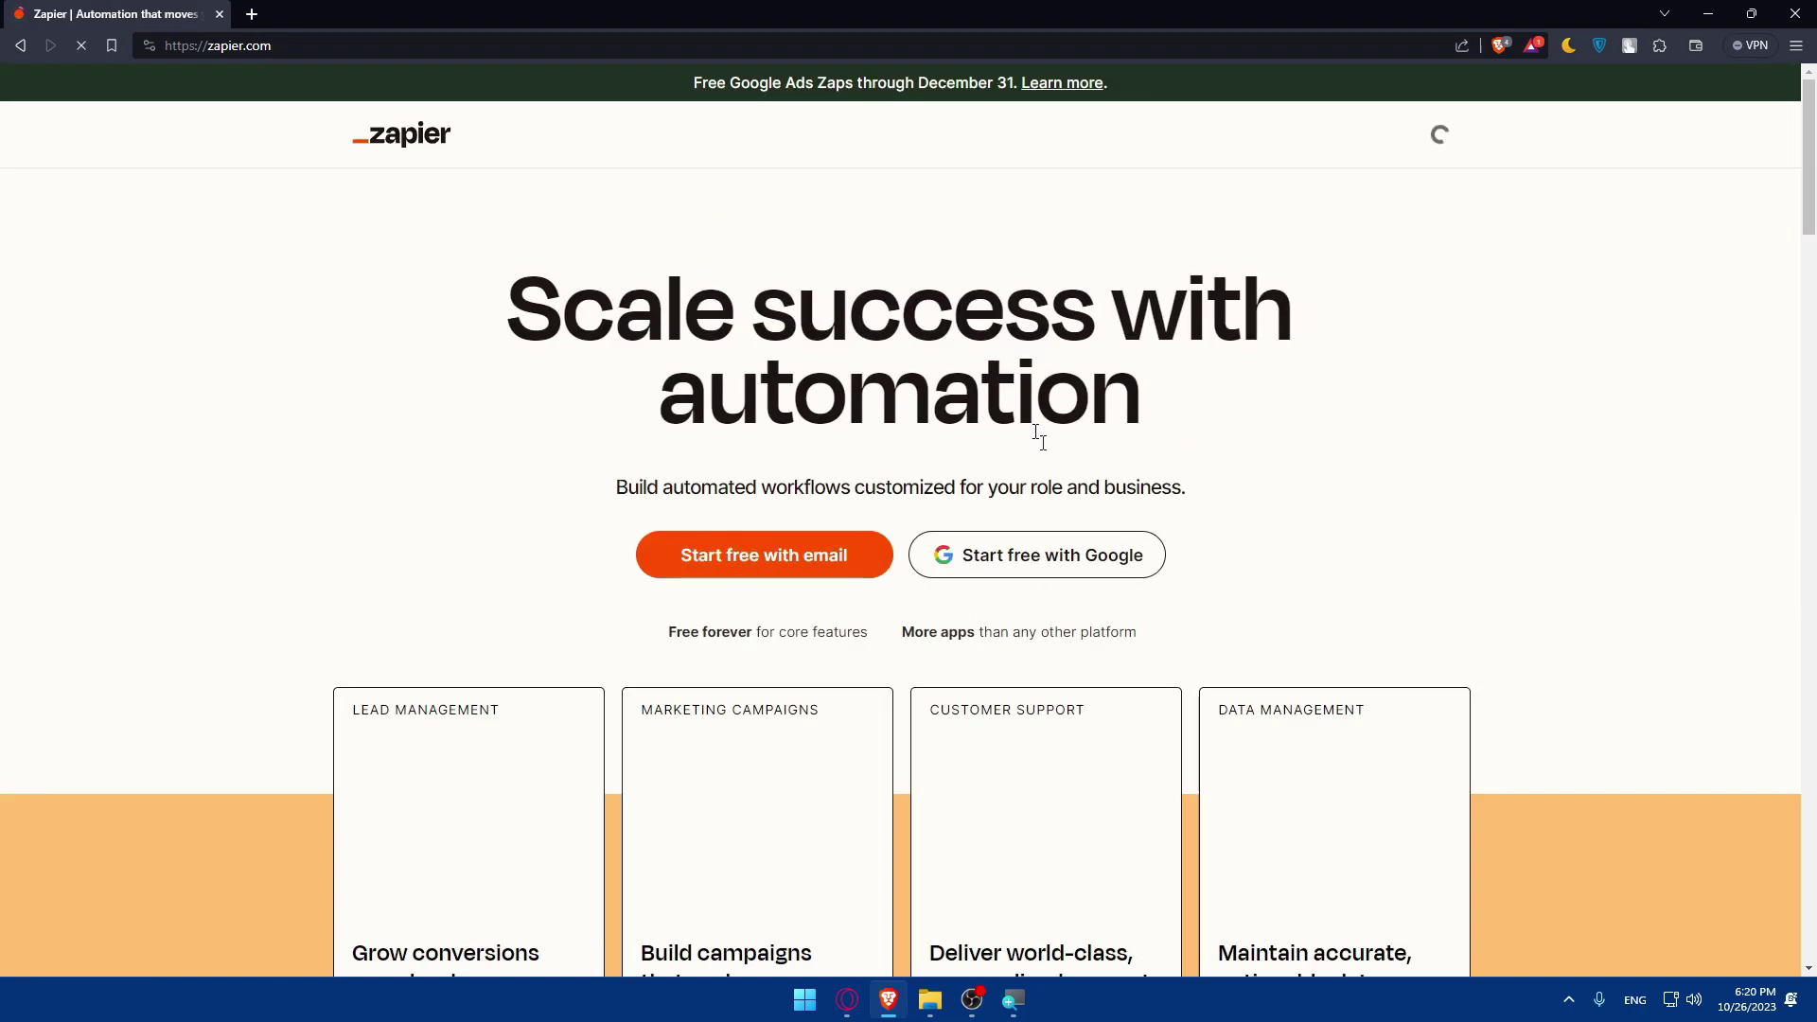
pyautogui.scroll(-6, 758, 571)
pyautogui.scroll(6, 798, 547)
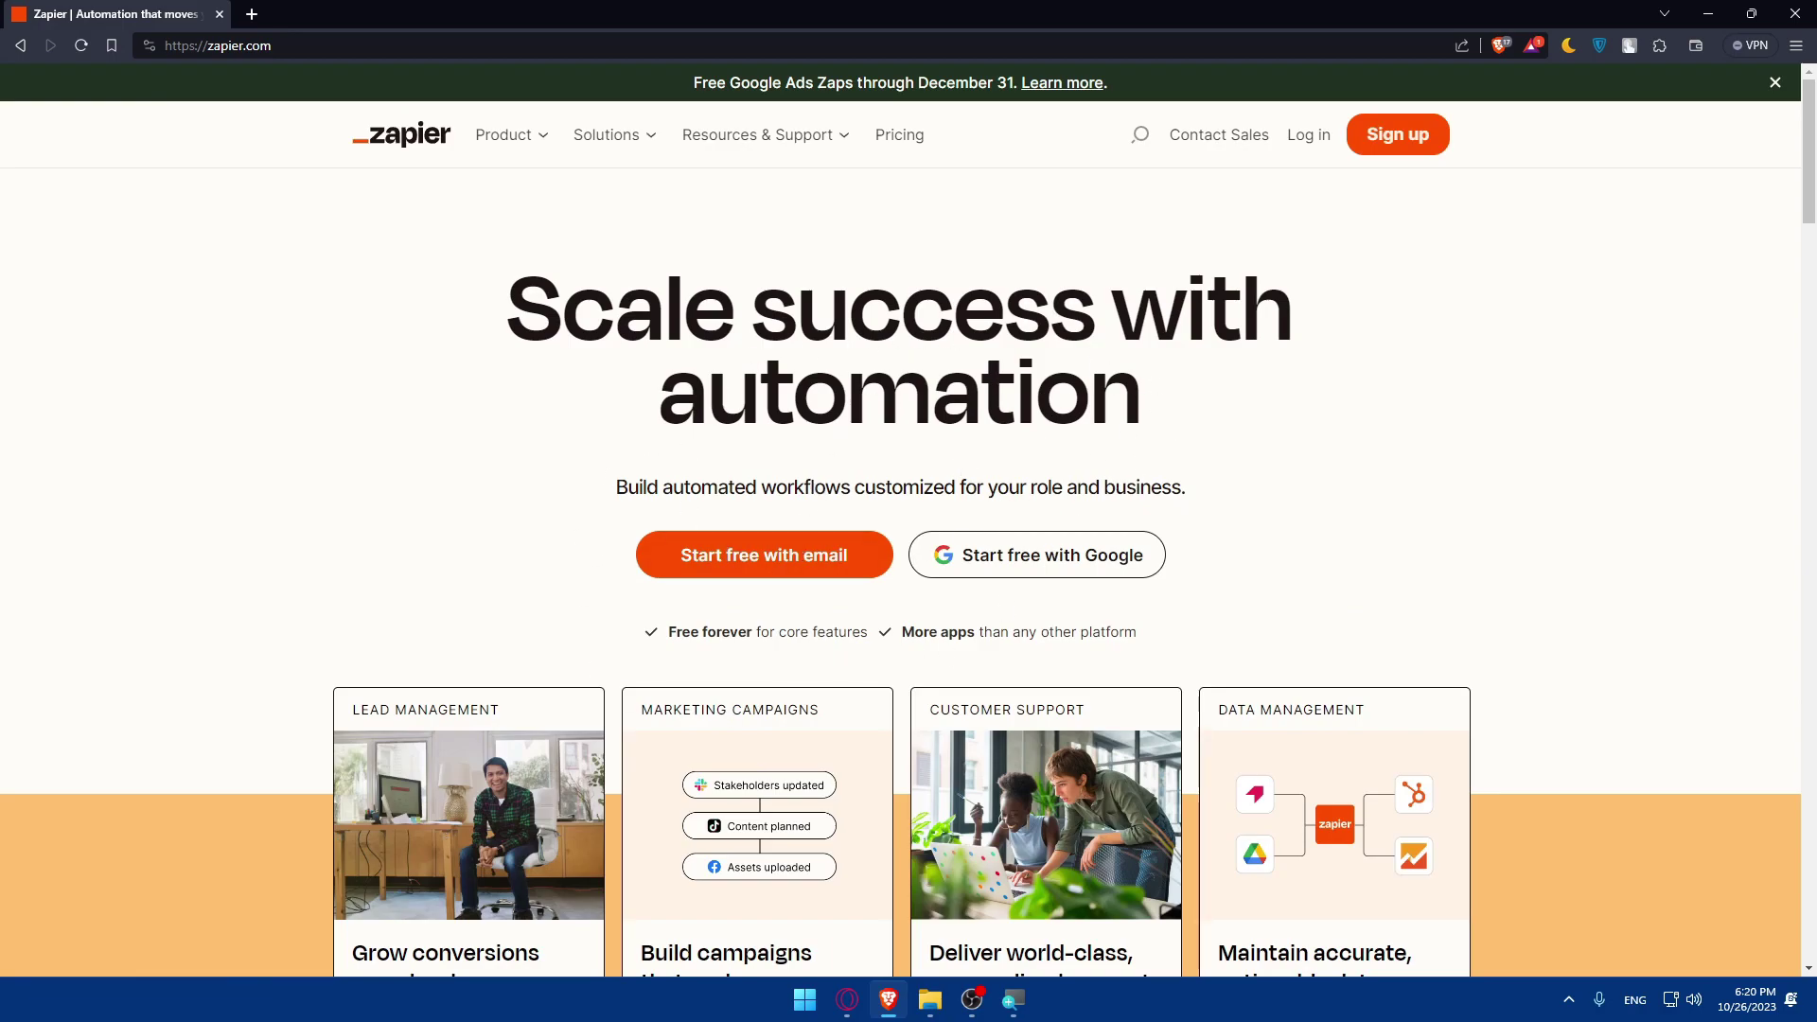
pyautogui.scroll(-15, 1097, 473)
pyautogui.scroll(5, 1098, 473)
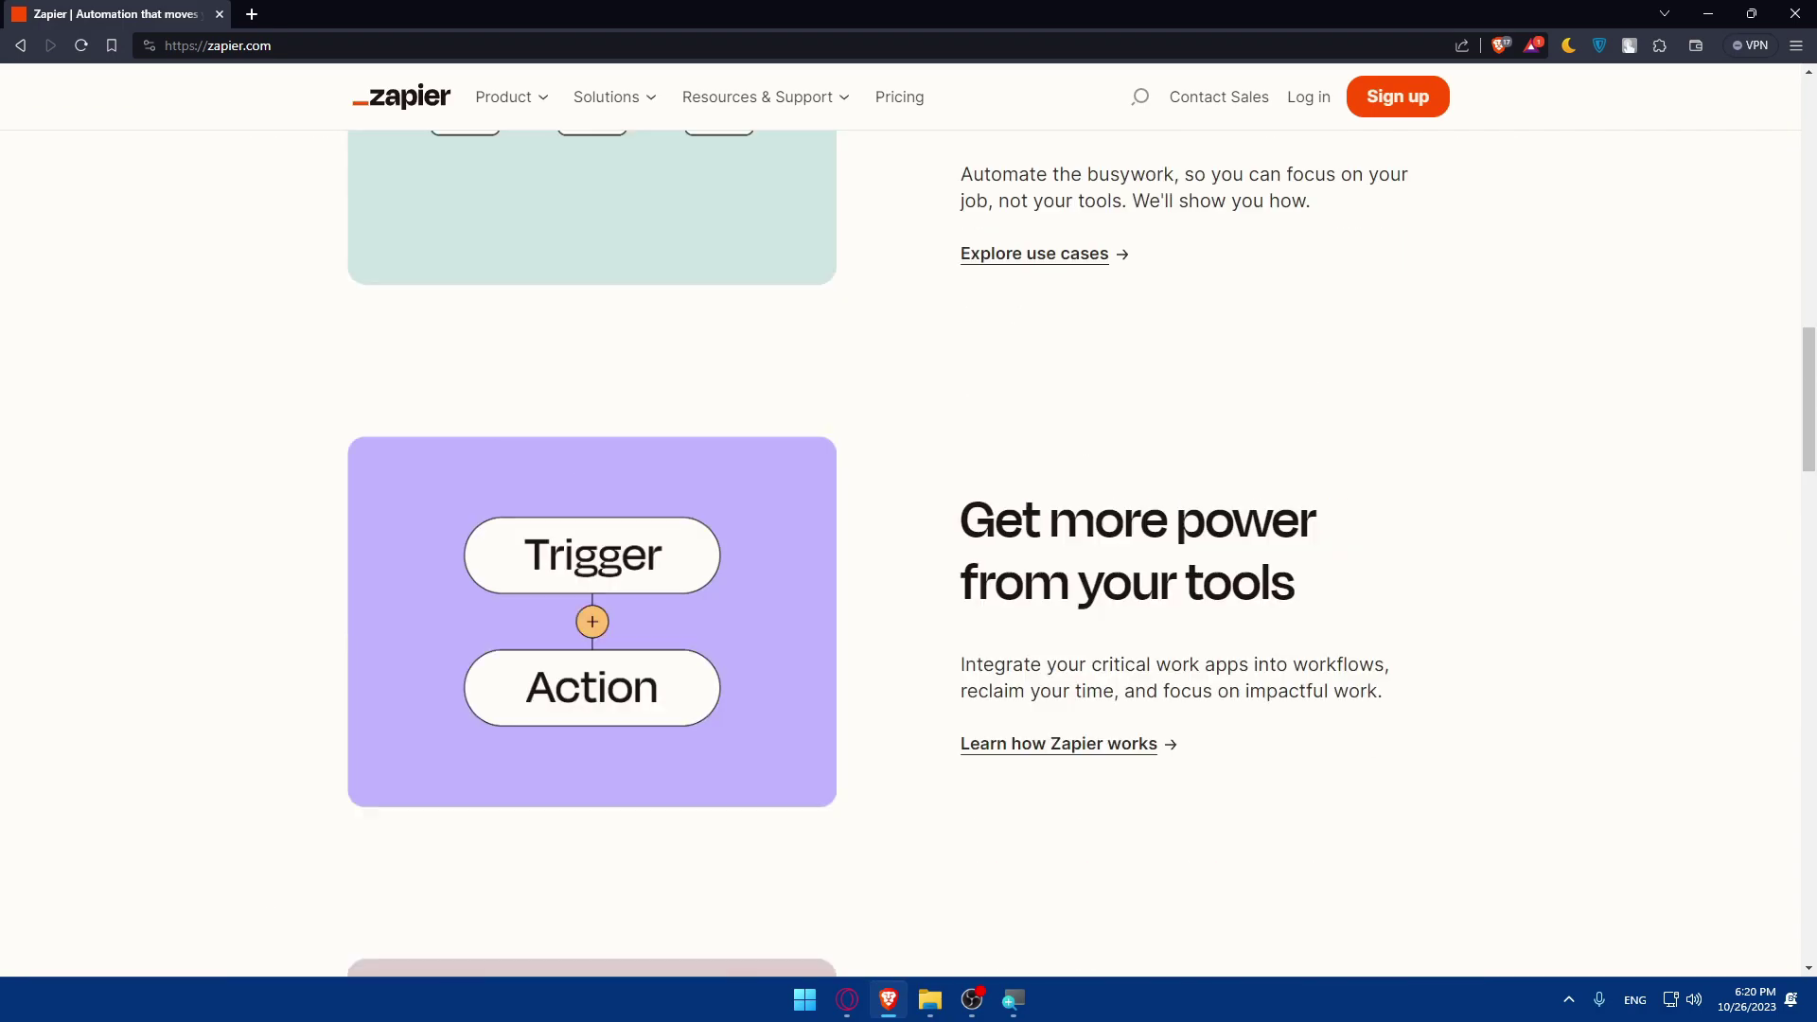
pyautogui.scroll(2, 953, 405)
pyautogui.scroll(-8, 920, 438)
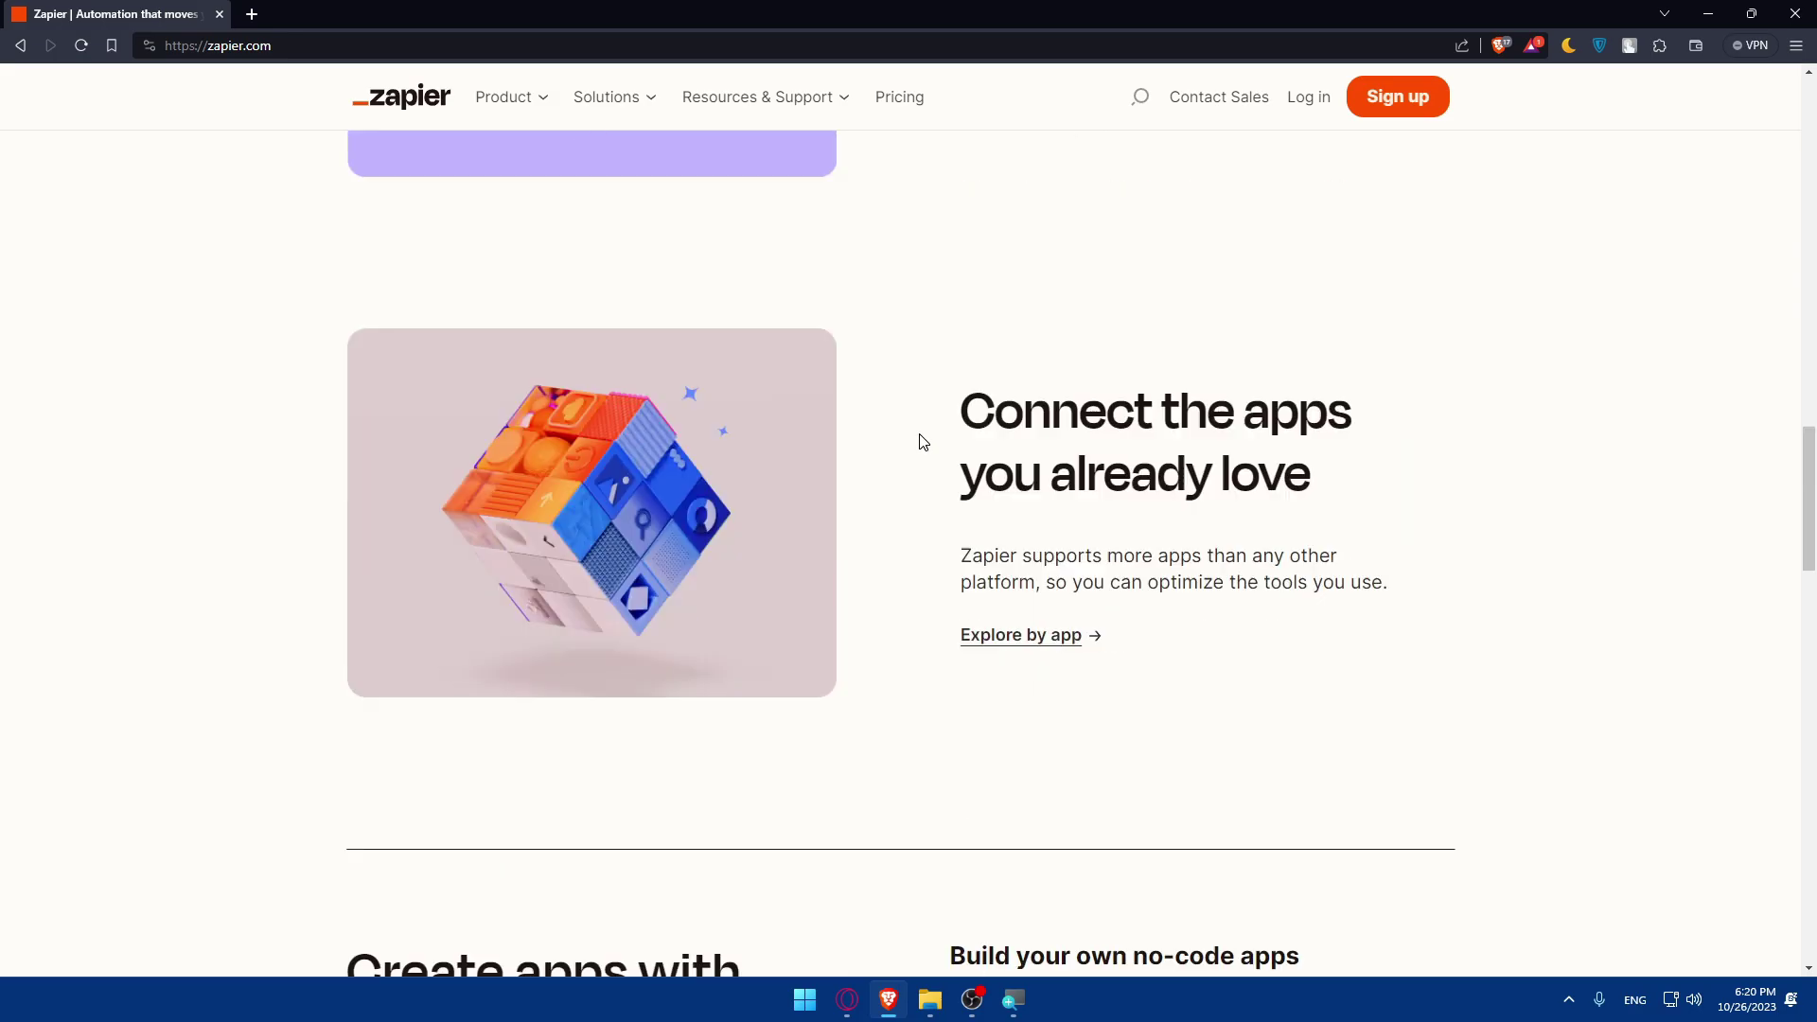
pyautogui.scroll(16, 920, 441)
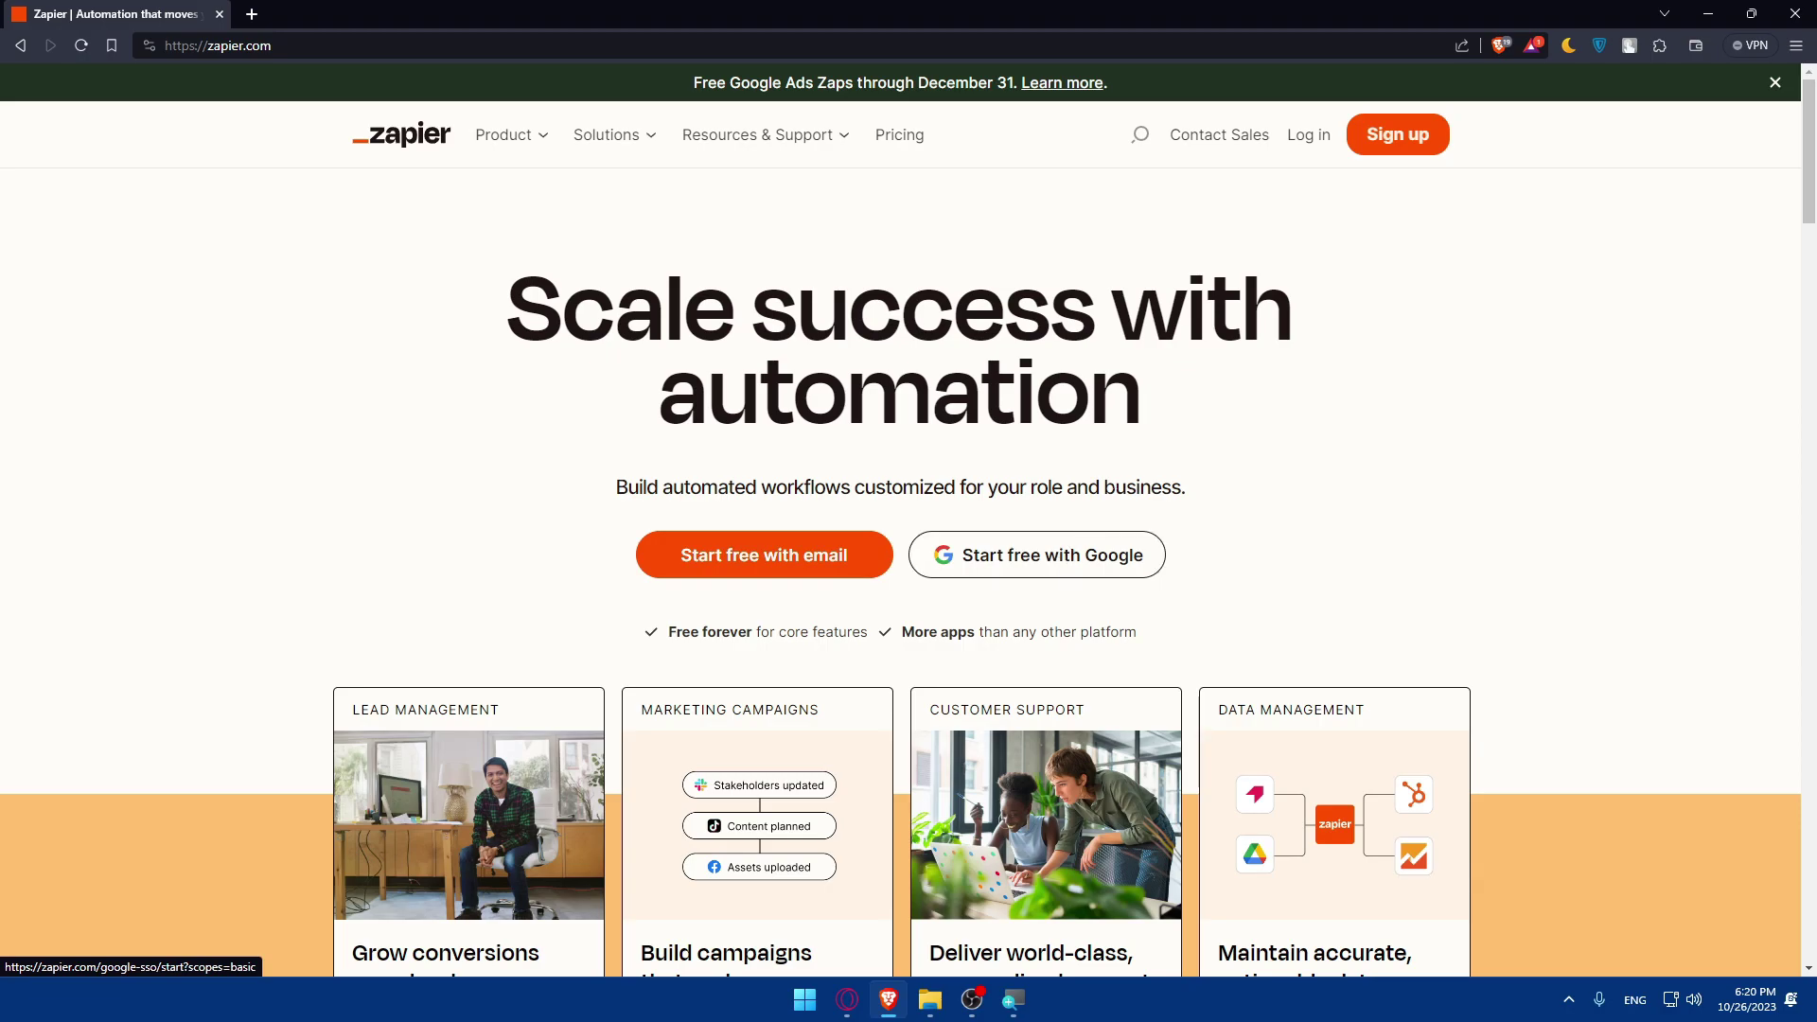
# Step: Log in to Zapier with the Google account
pyautogui.click(1311, 137)
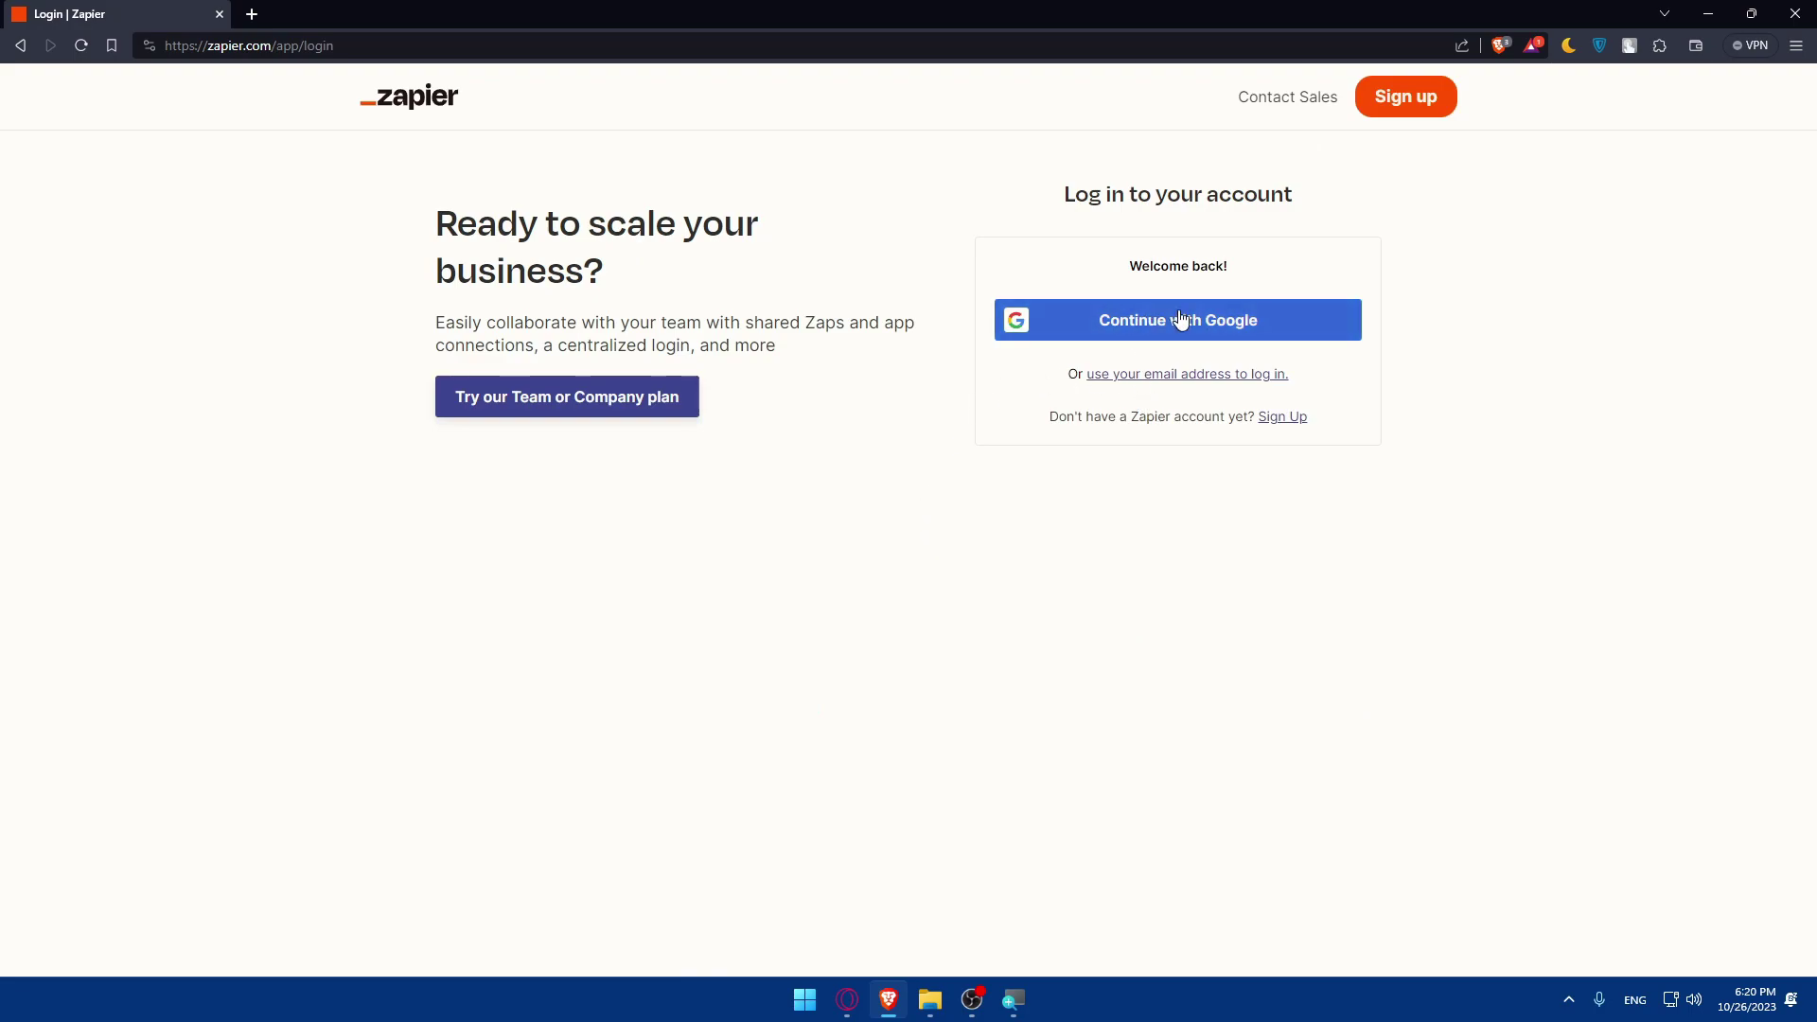
pyautogui.click(1180, 321)
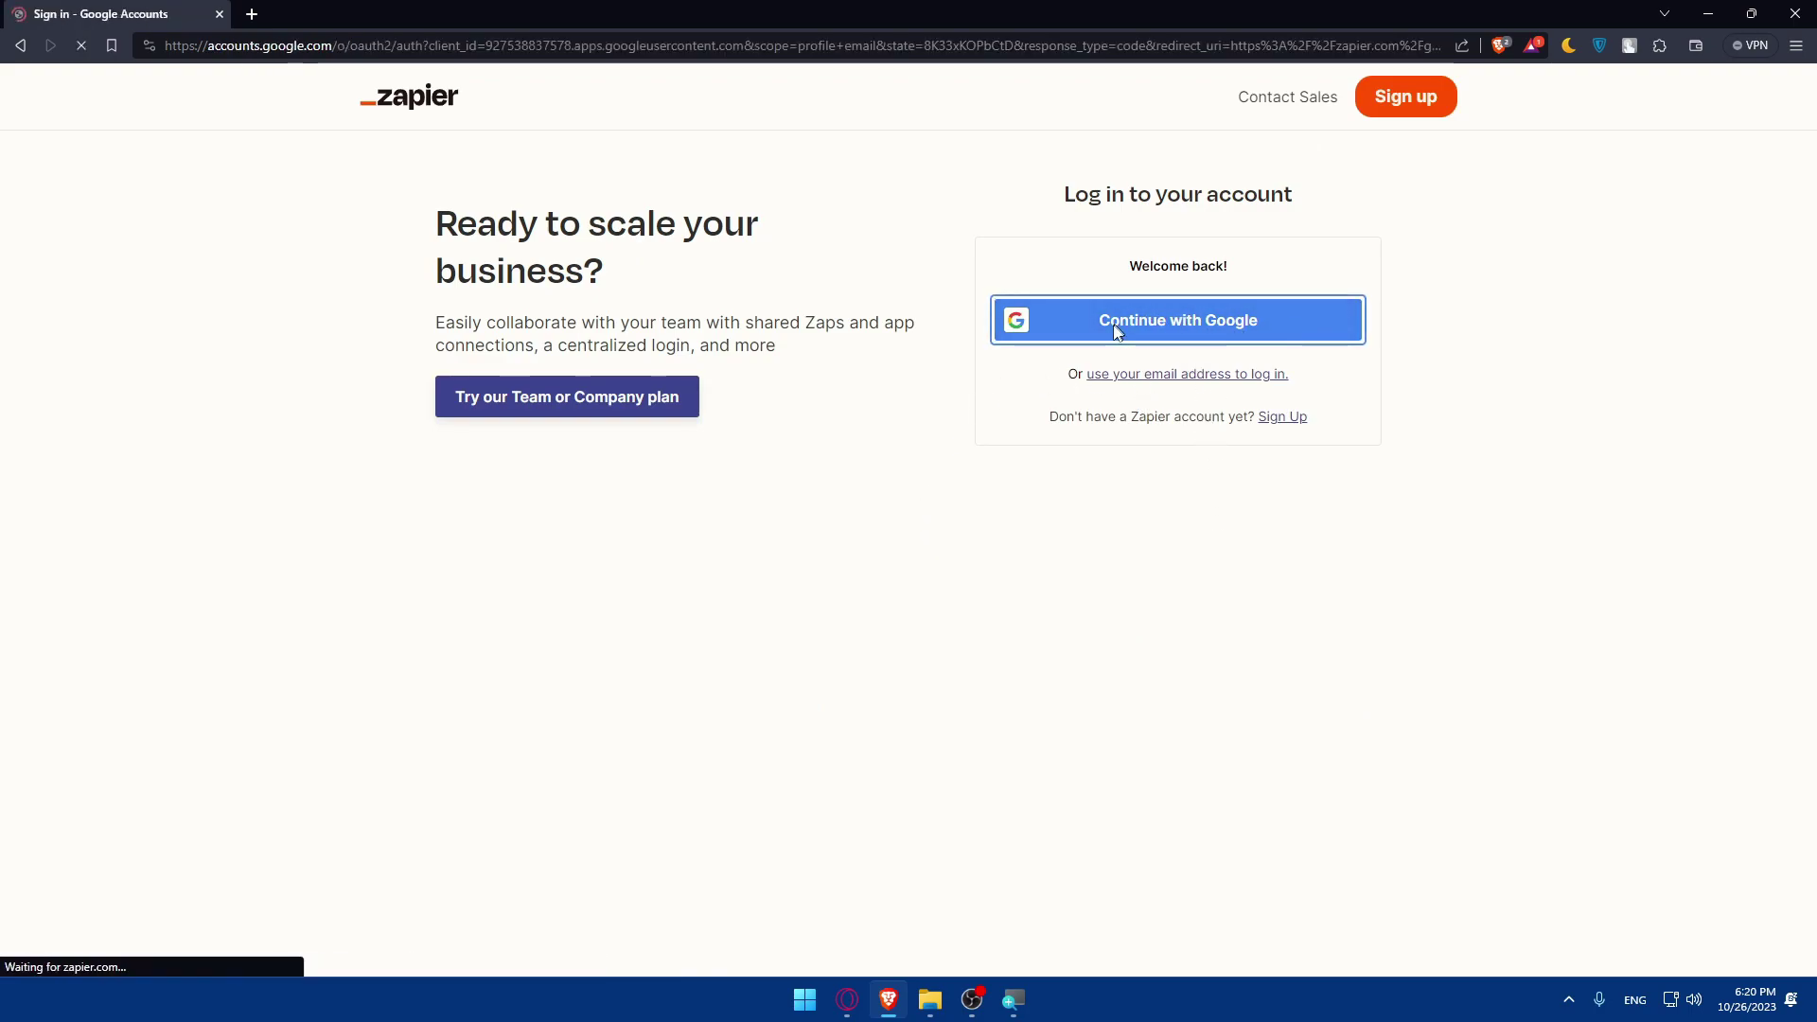
pyautogui.click(827, 546)
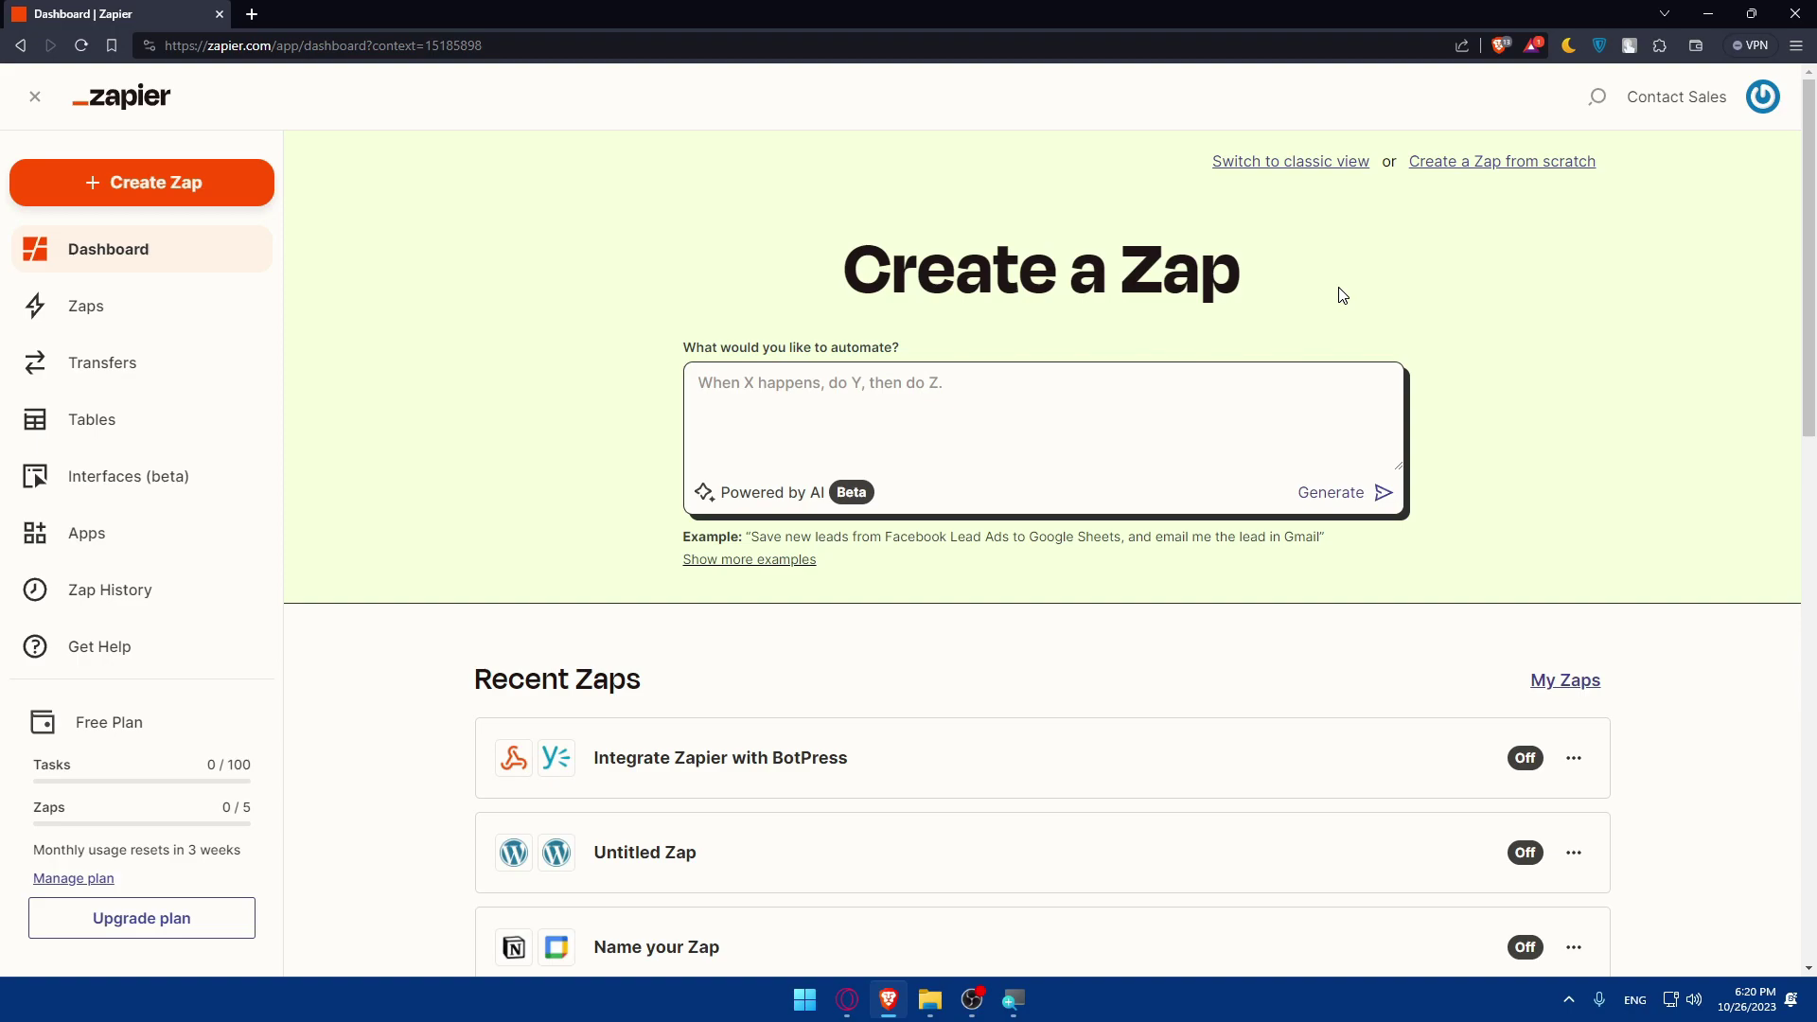
# Step: Log out once more and sign back in through the full login form with Google
pyautogui.click(1762, 97)
pyautogui.click(1588, 232)
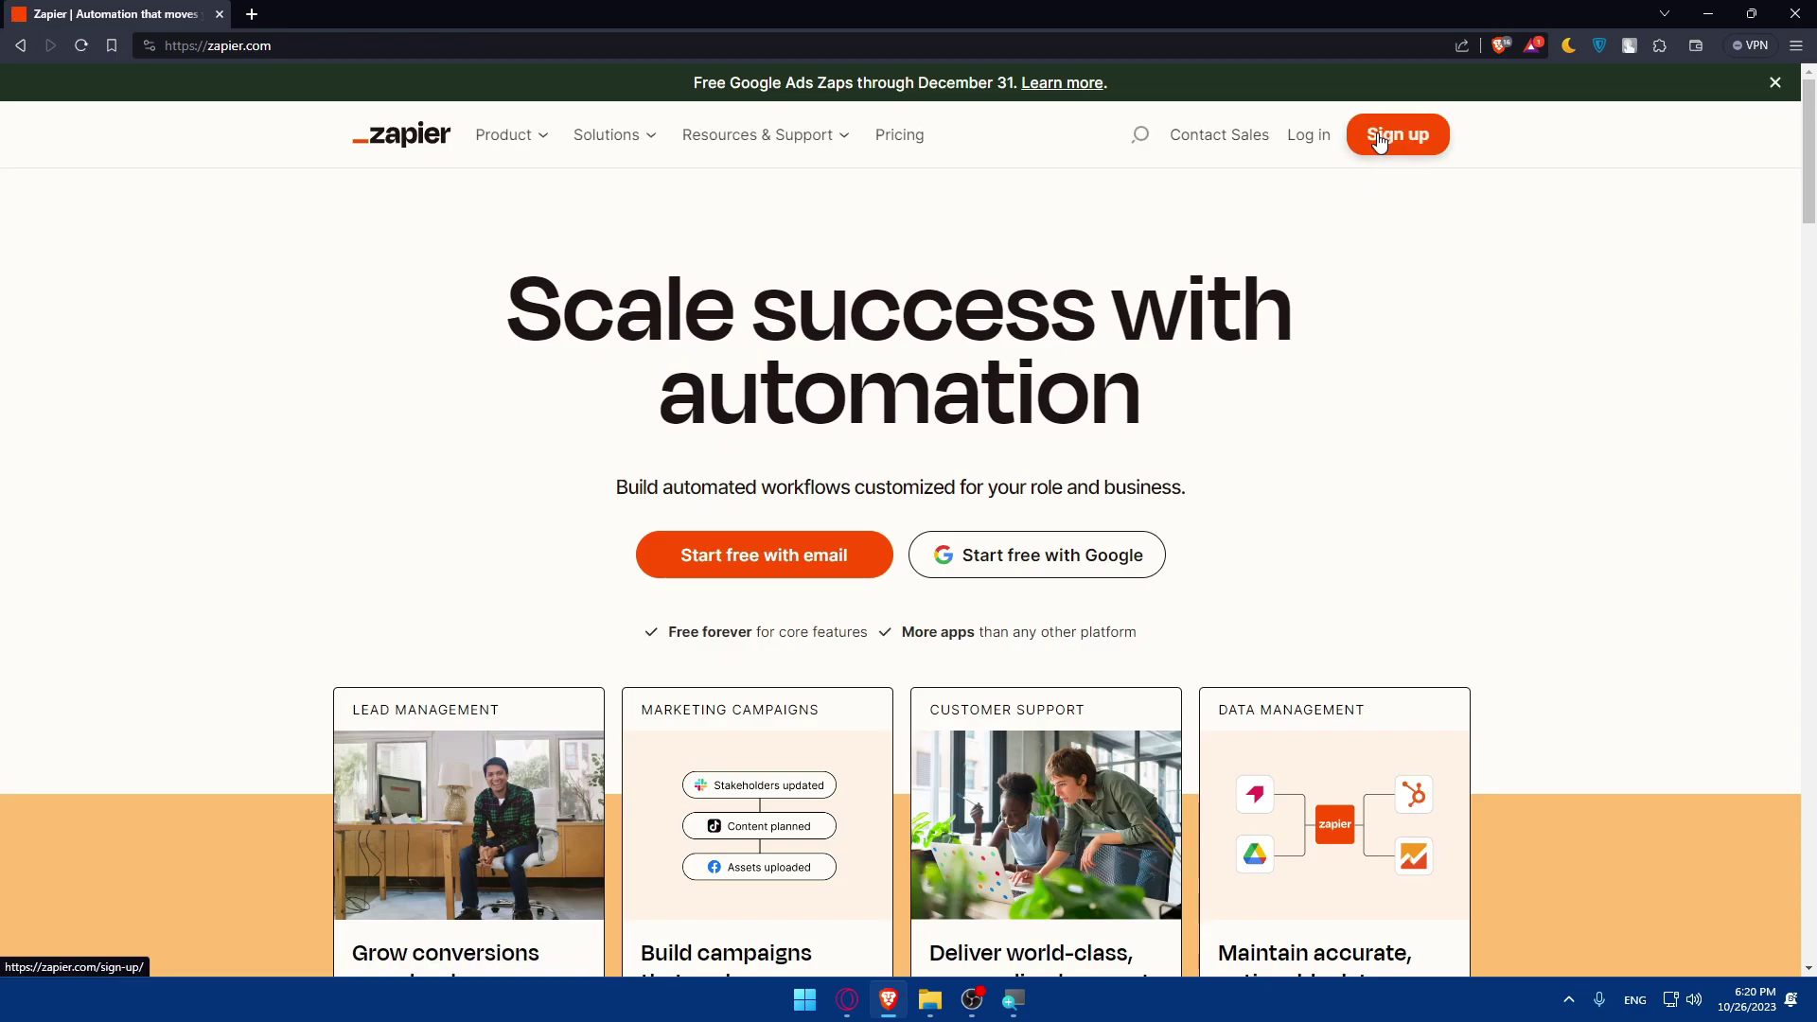
pyautogui.click(1311, 135)
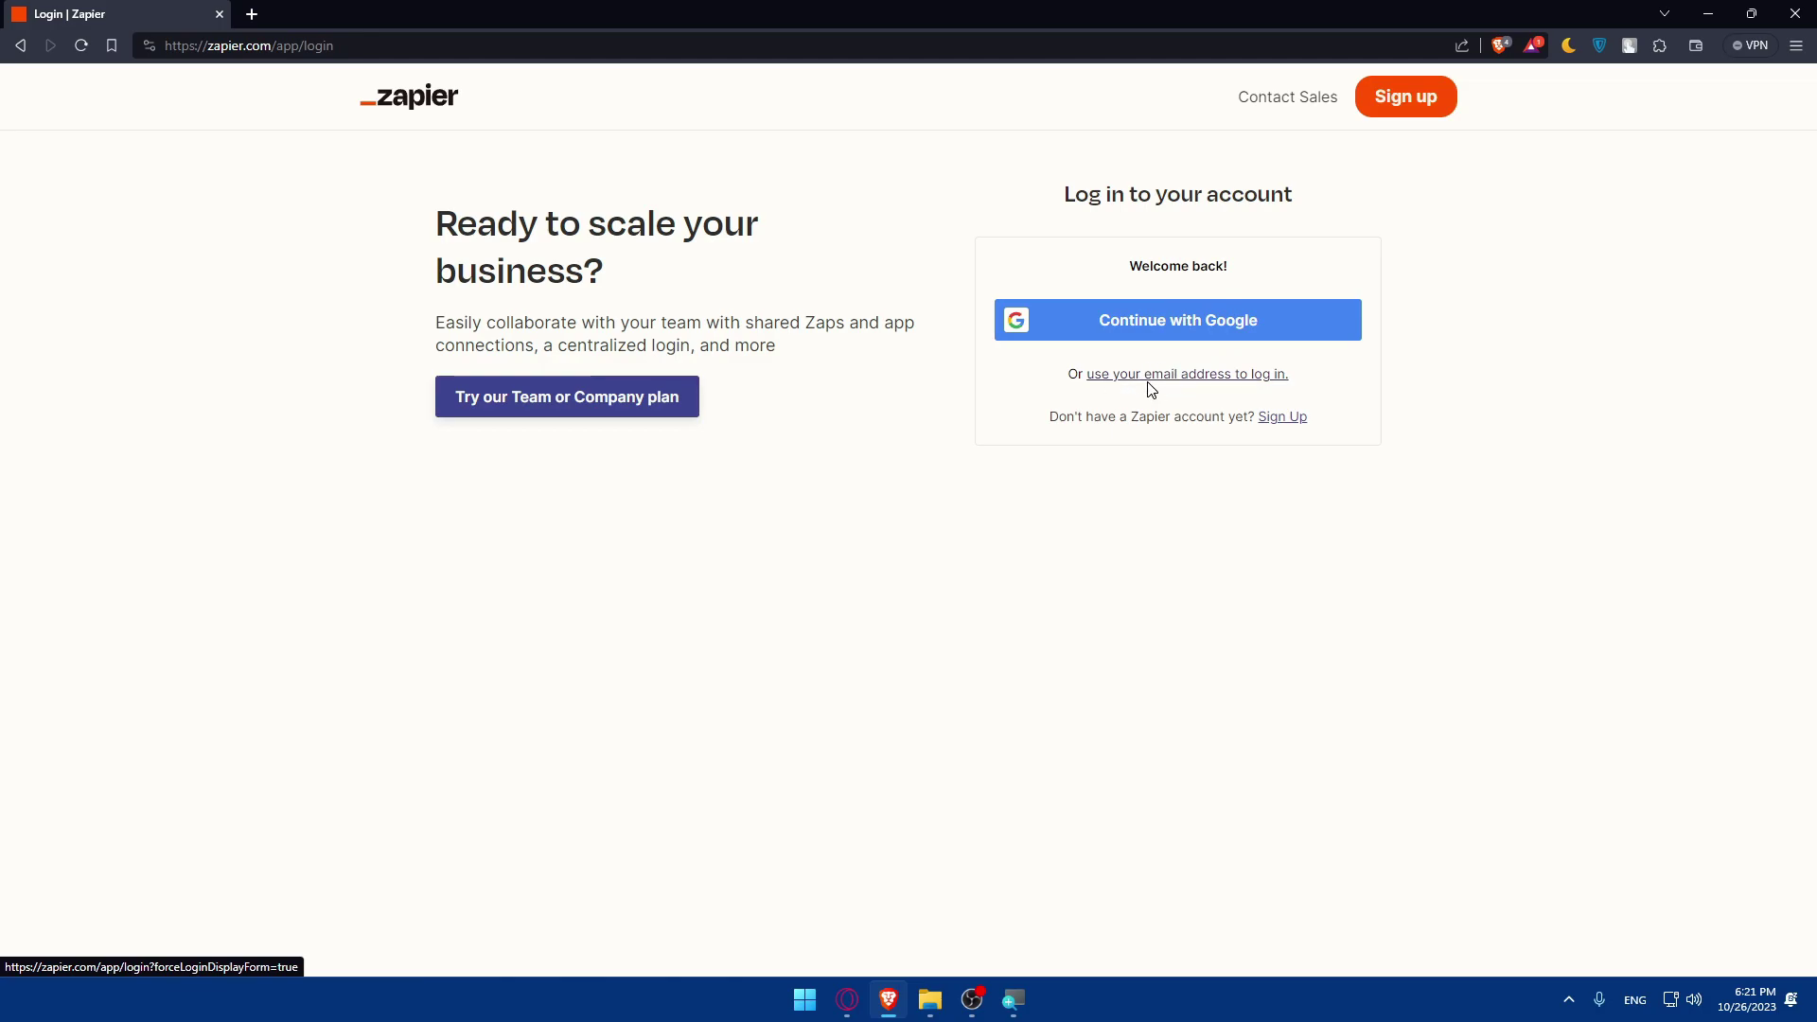
pyautogui.click(1189, 377)
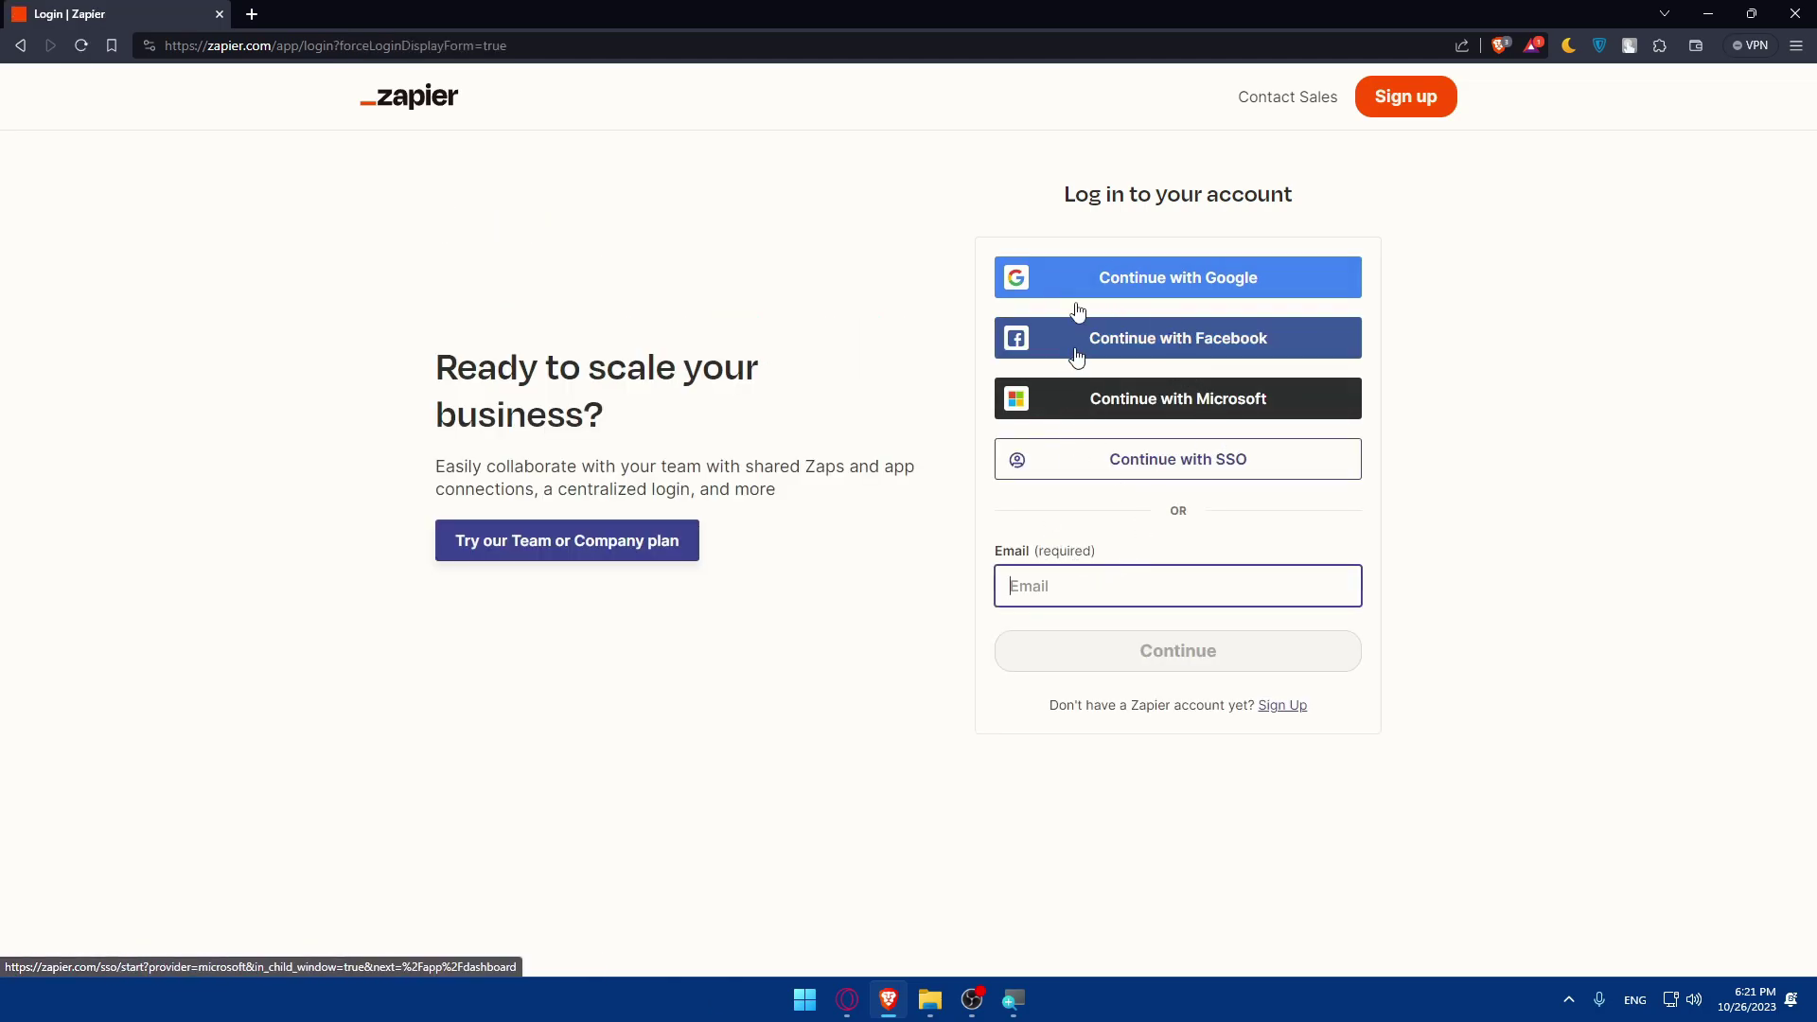
pyautogui.click(1190, 447)
pyautogui.click(1176, 284)
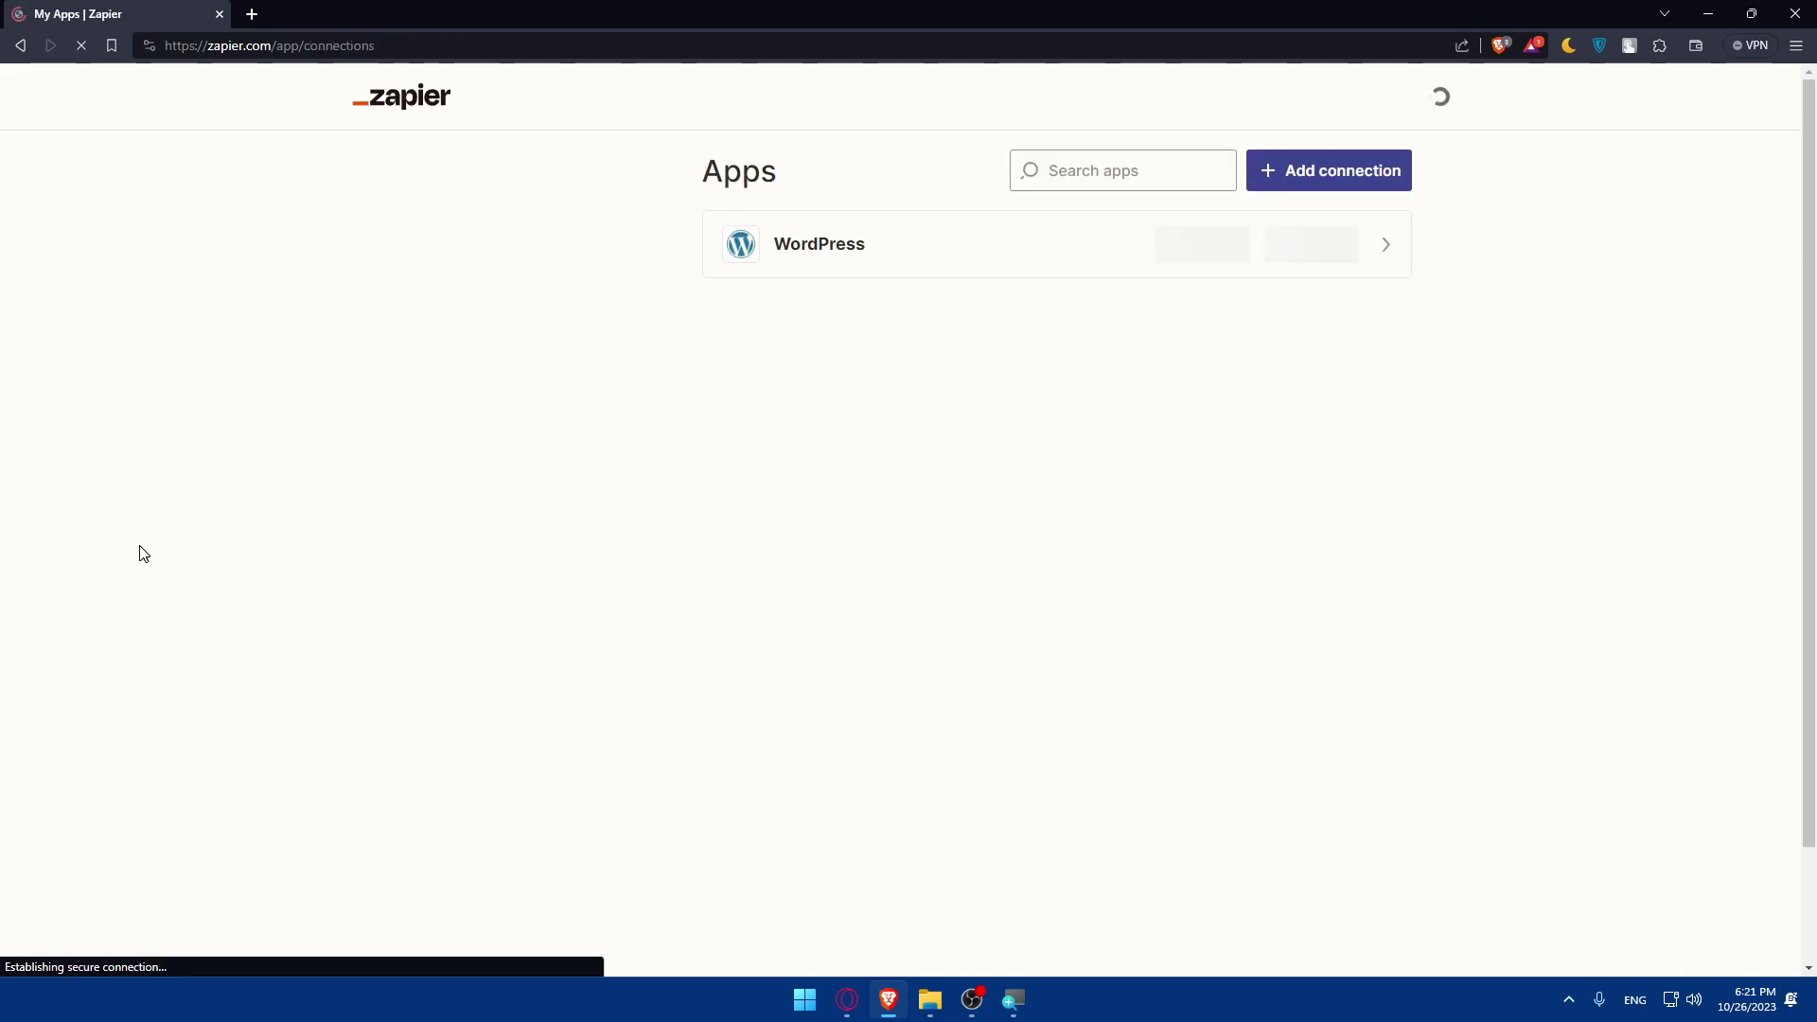
# Step: Search connected apps for 'gohighlevel', note no matching connections, and return to the dashboard
pyautogui.click(1231, 171)
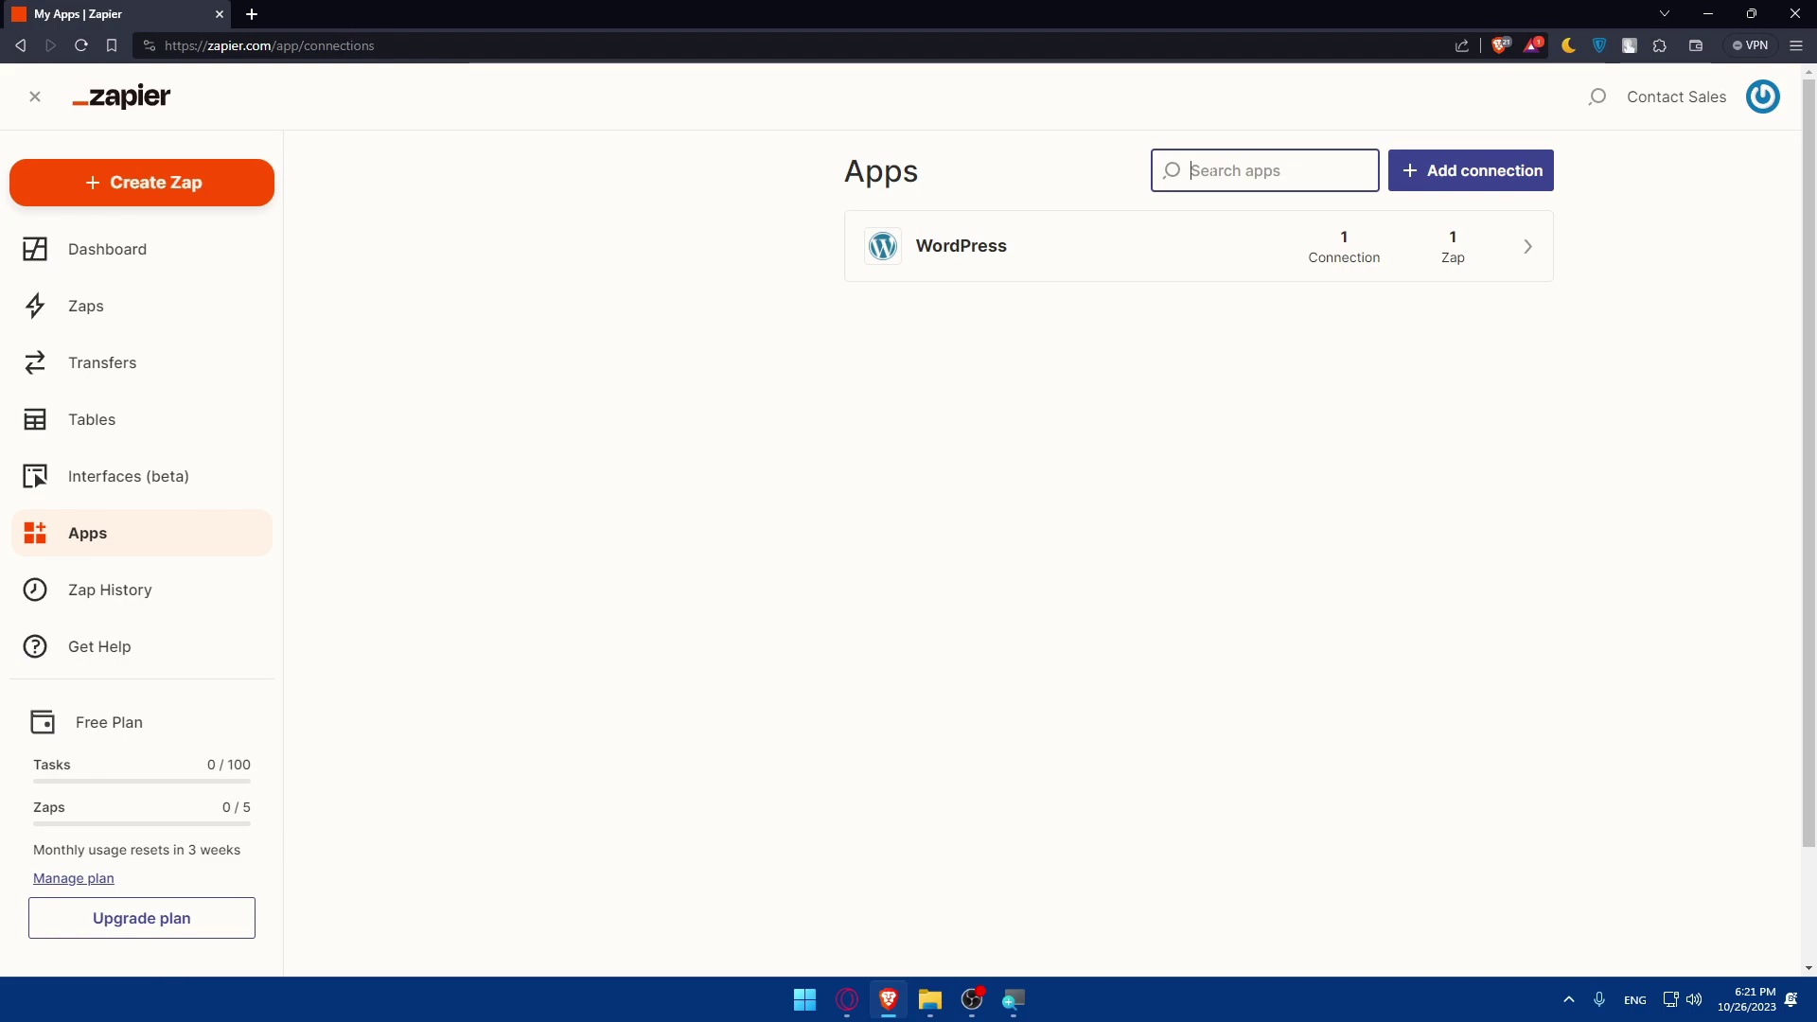
pyautogui.write('gohighleve')
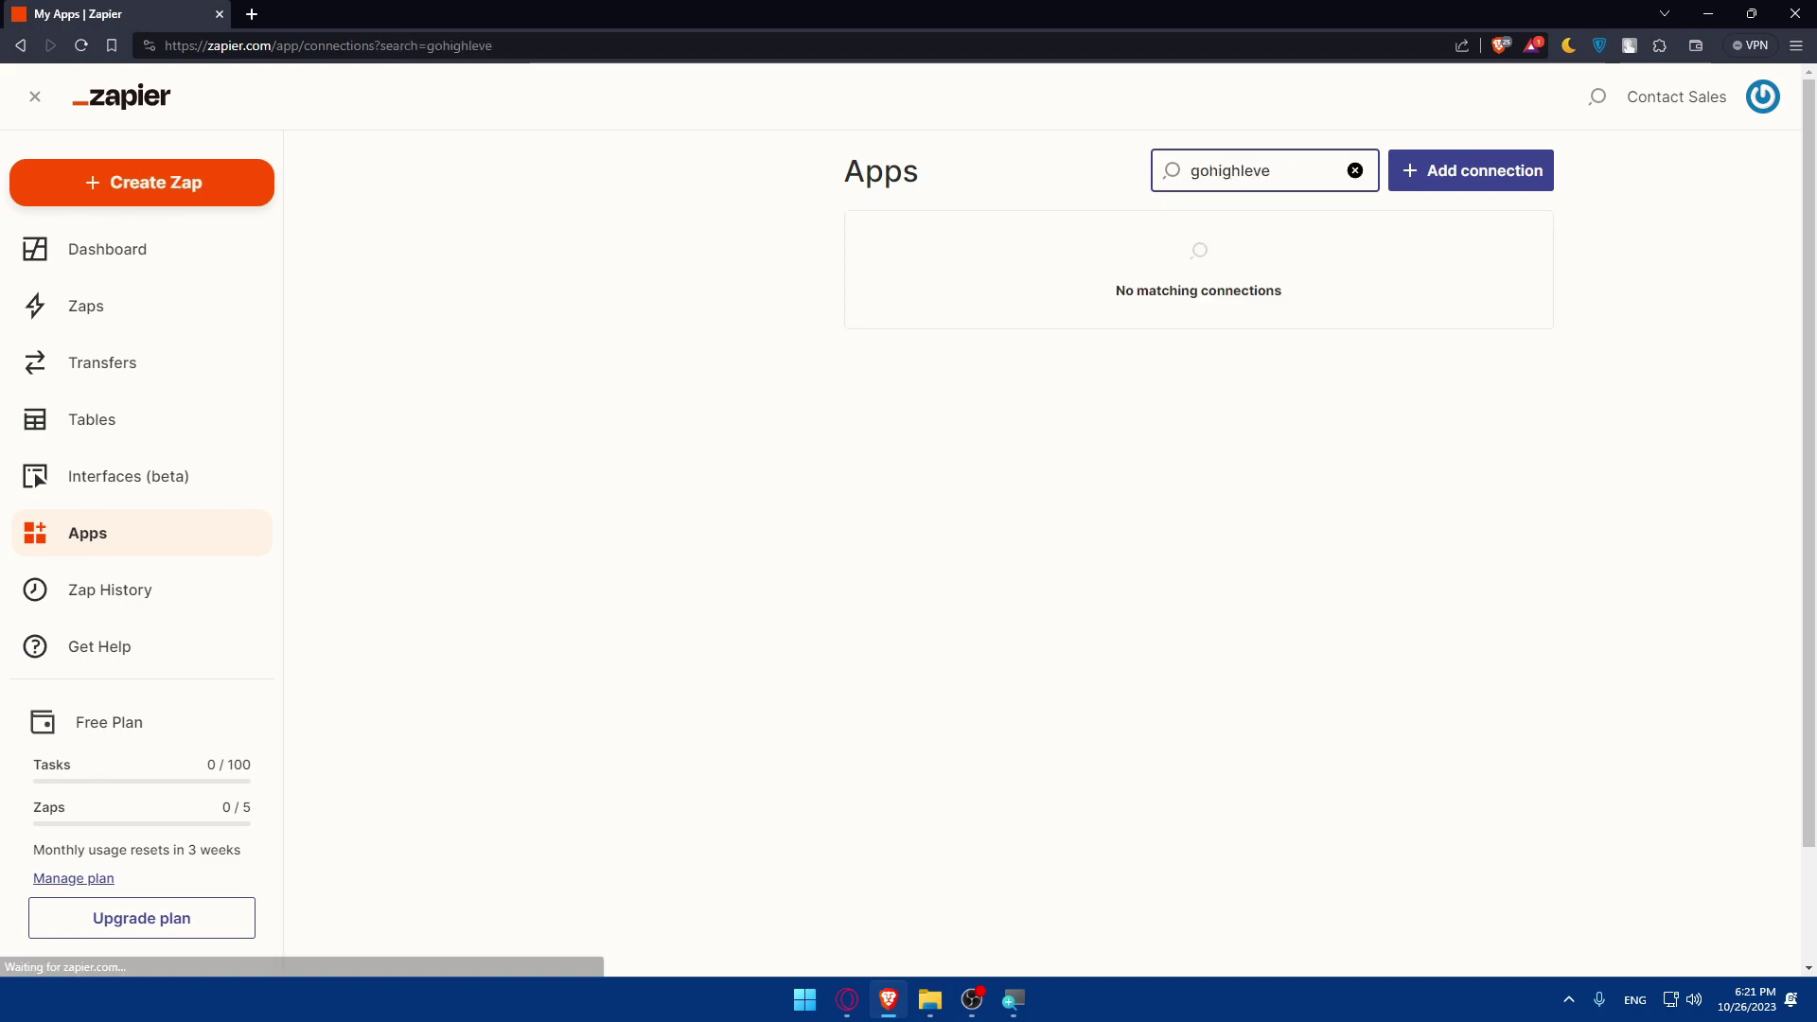
pyautogui.write('l')
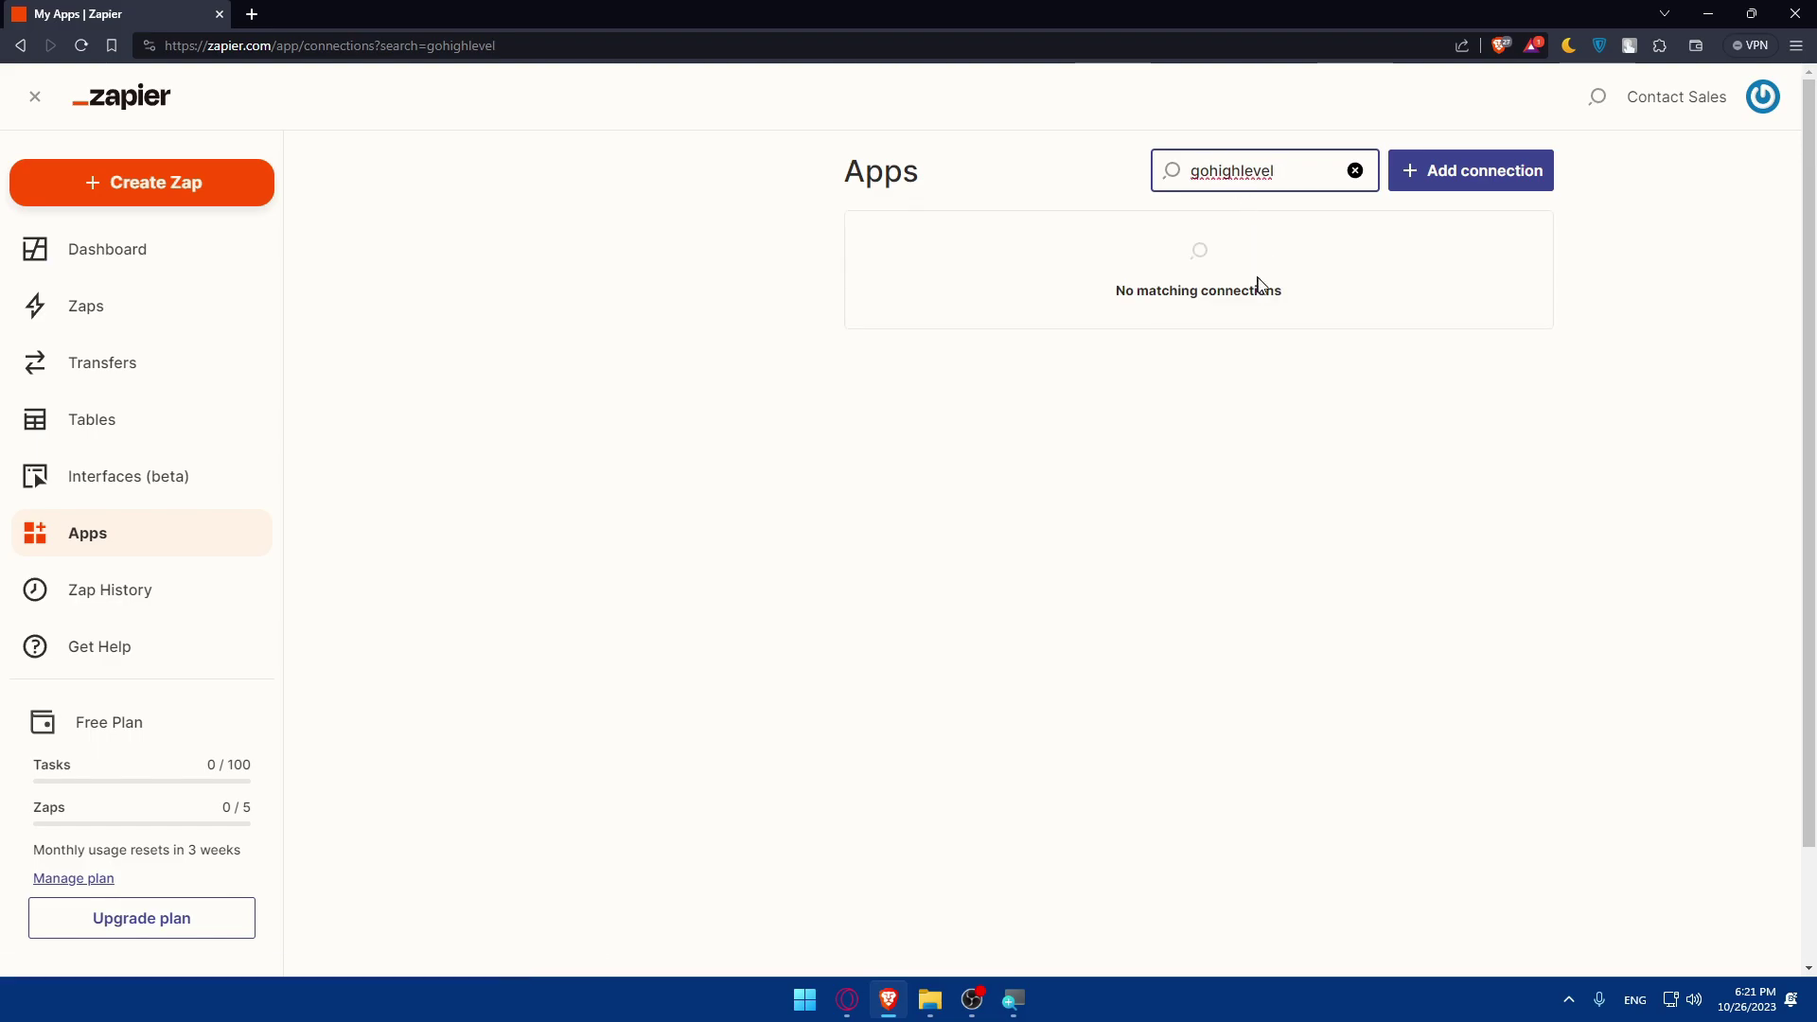
pyautogui.moveTo(1304, 292); pyautogui.dragTo(1066, 303)
pyautogui.click(1076, 408)
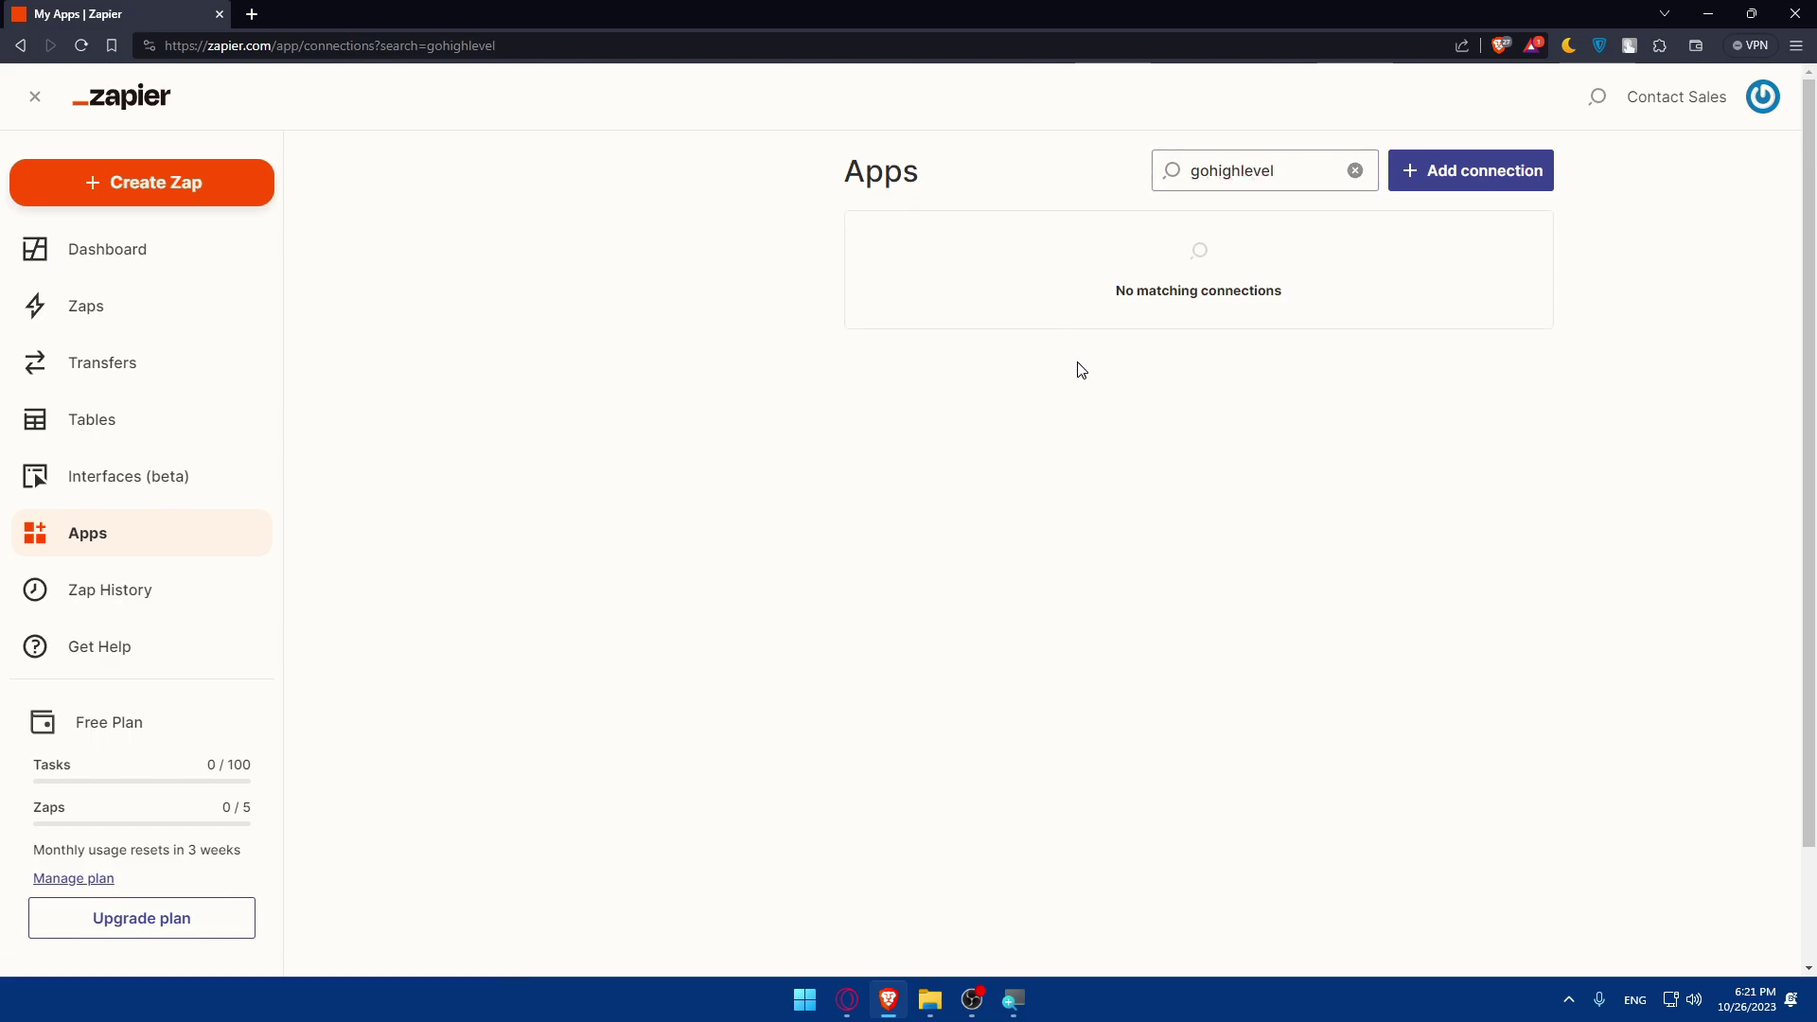
pyautogui.click(89, 266)
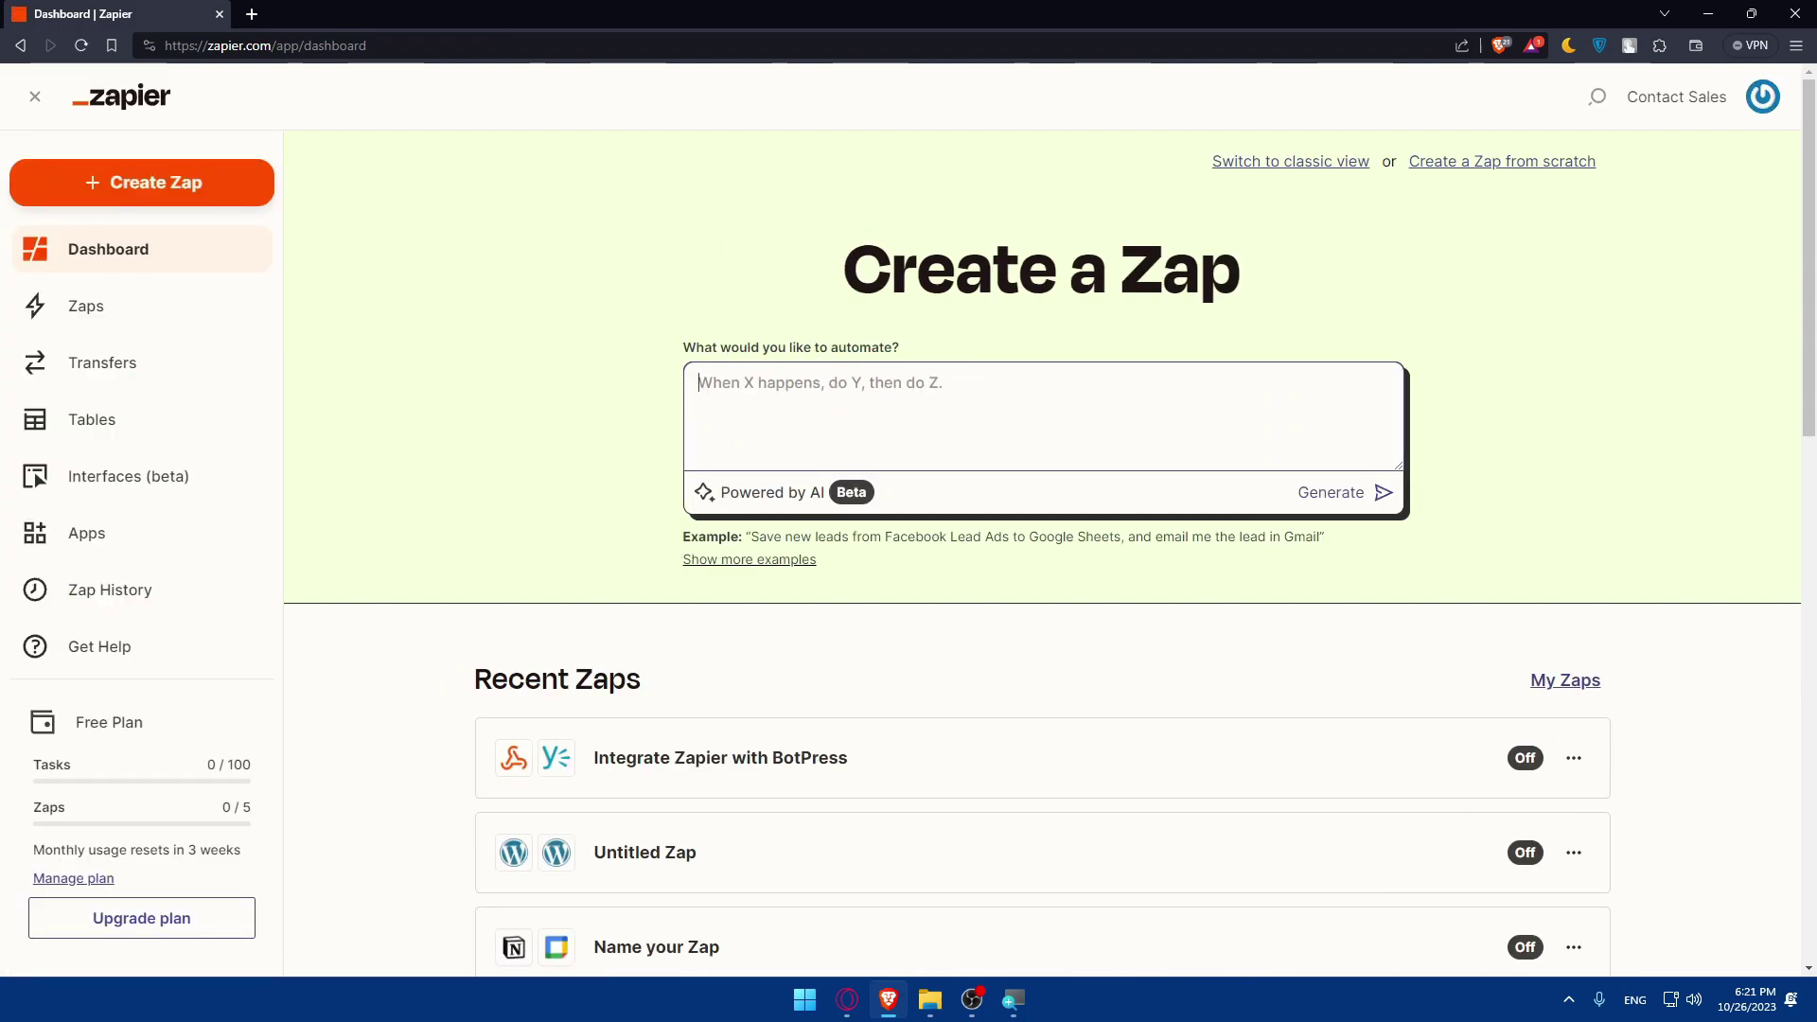
# Step: Generate a Zap from the prompt 'how to connect gohighlevel with zapier' and review the result
pyautogui.write('how to connect gohighl')
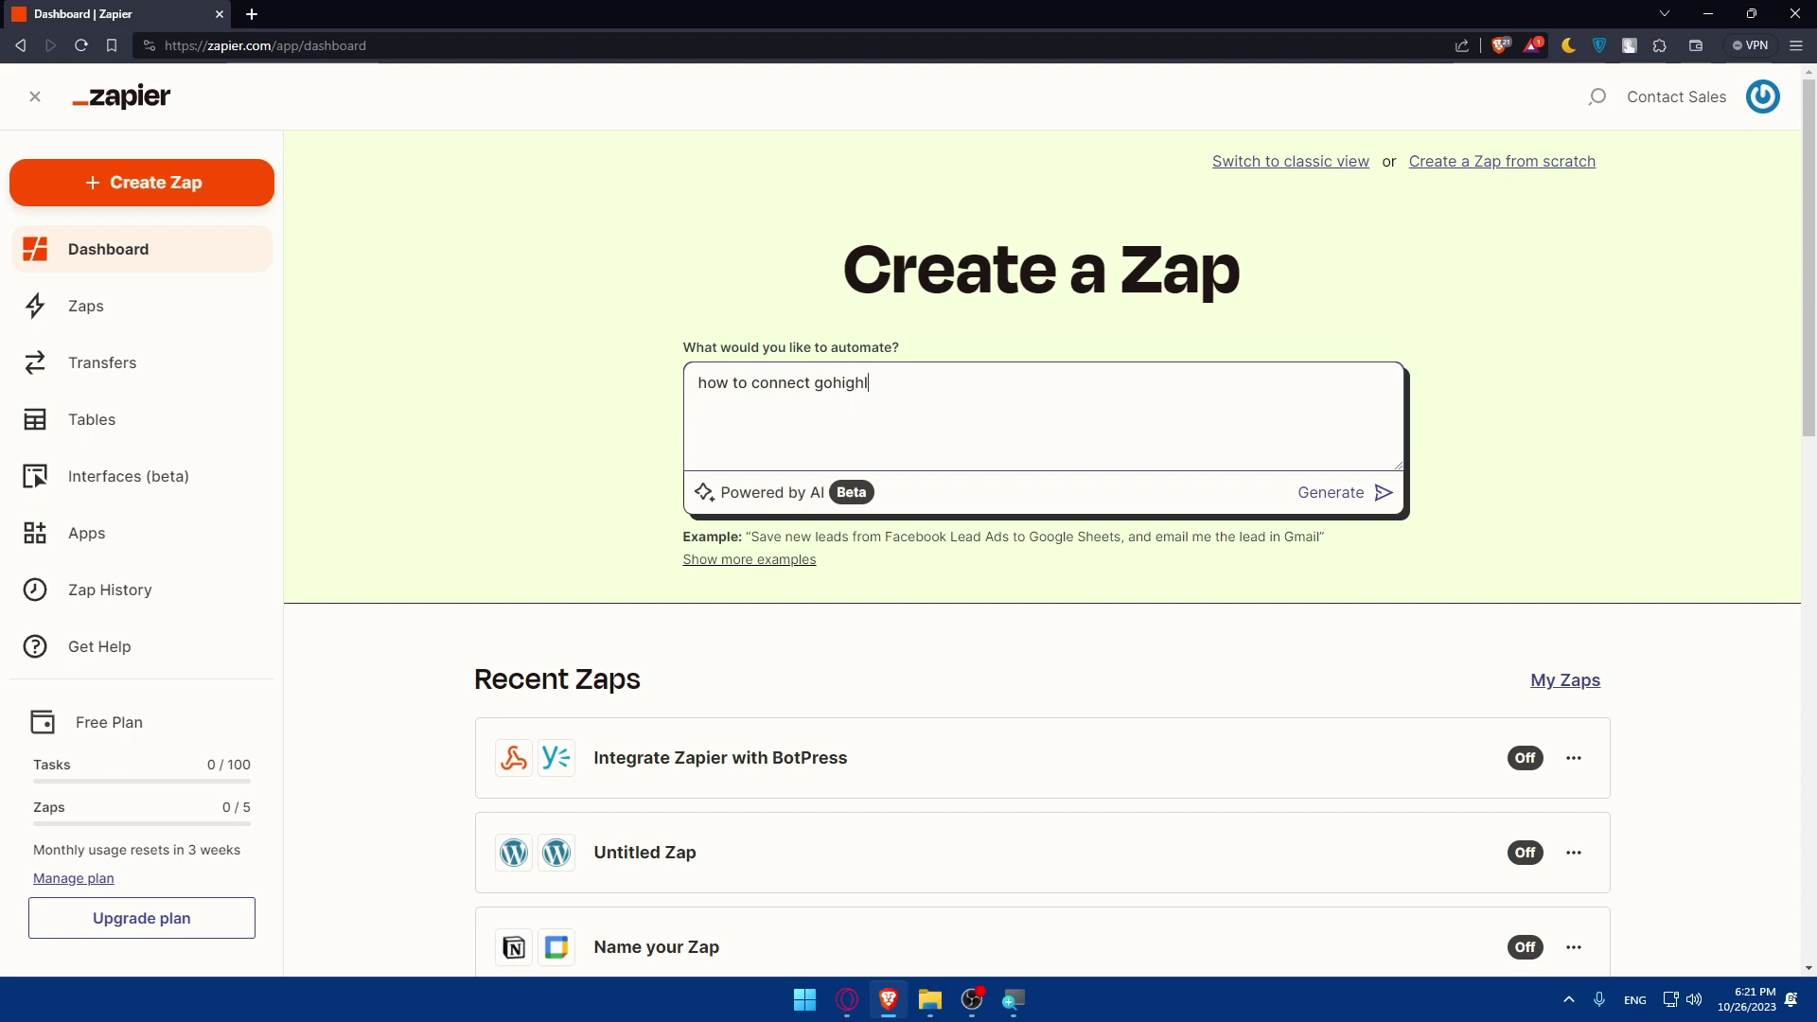
pyautogui.write('evel with zapier')
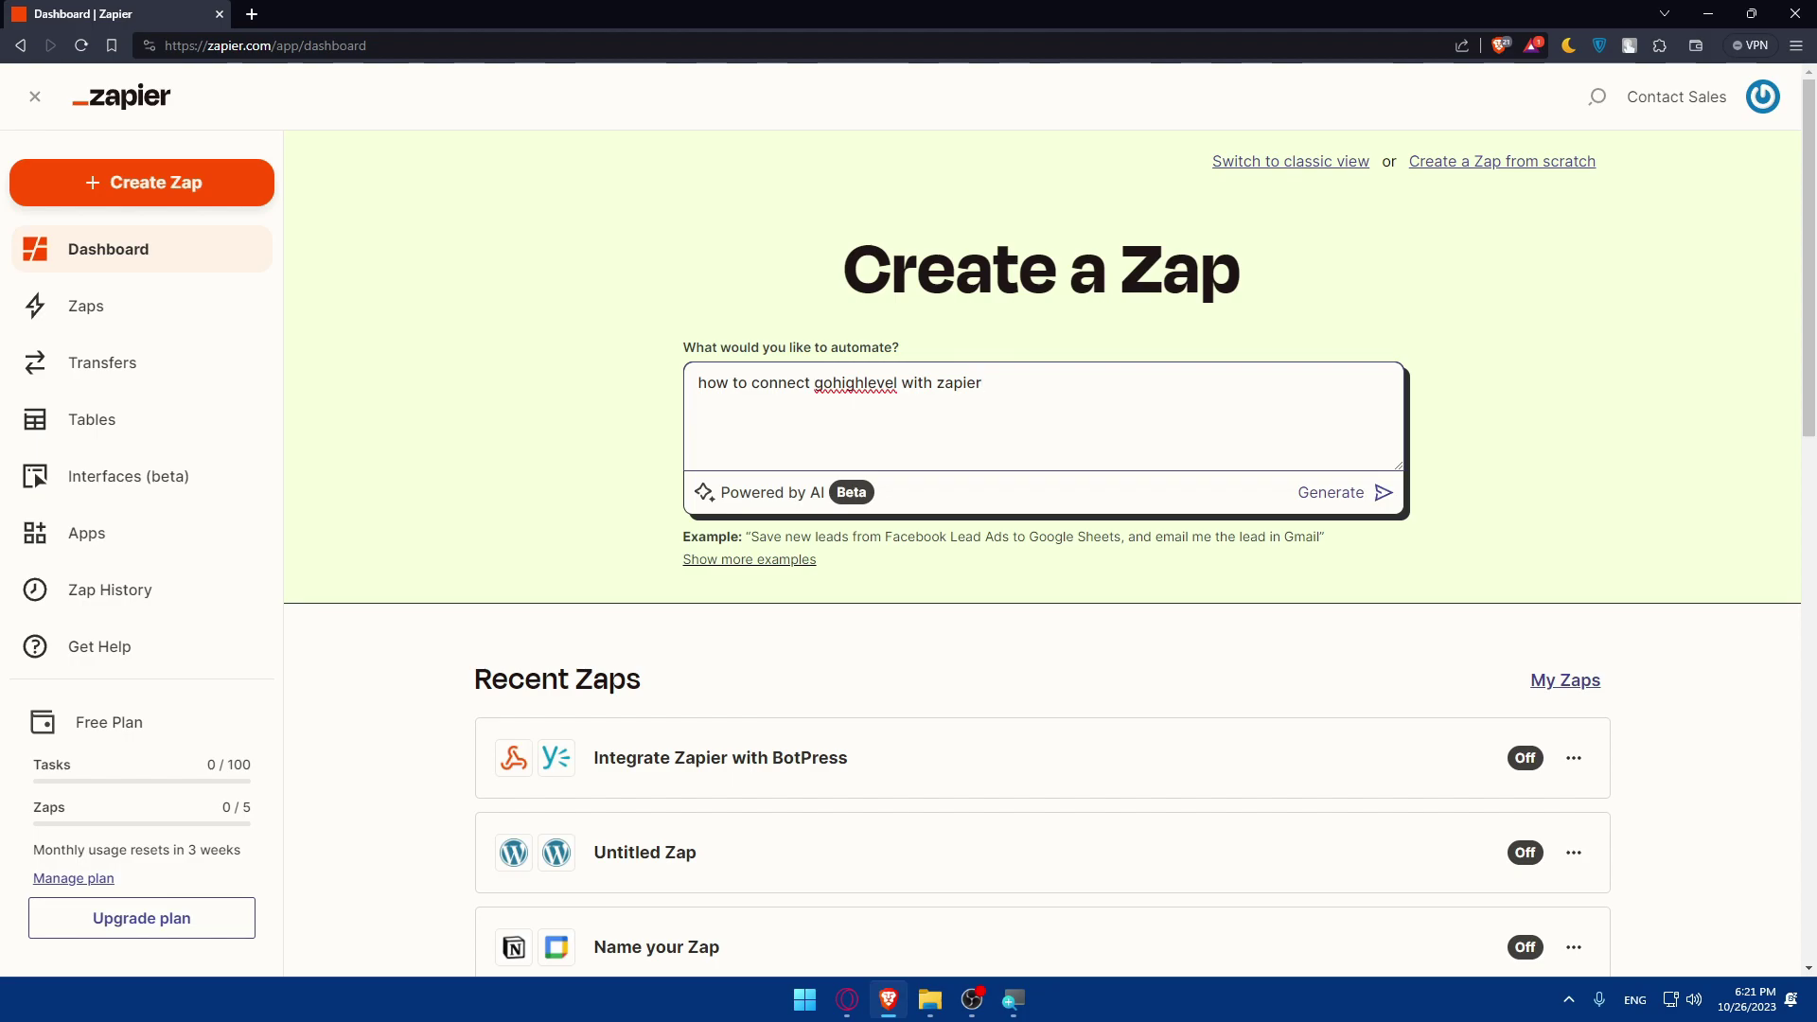
pyautogui.press('Return')
pyautogui.scroll(-2, 1026, 495)
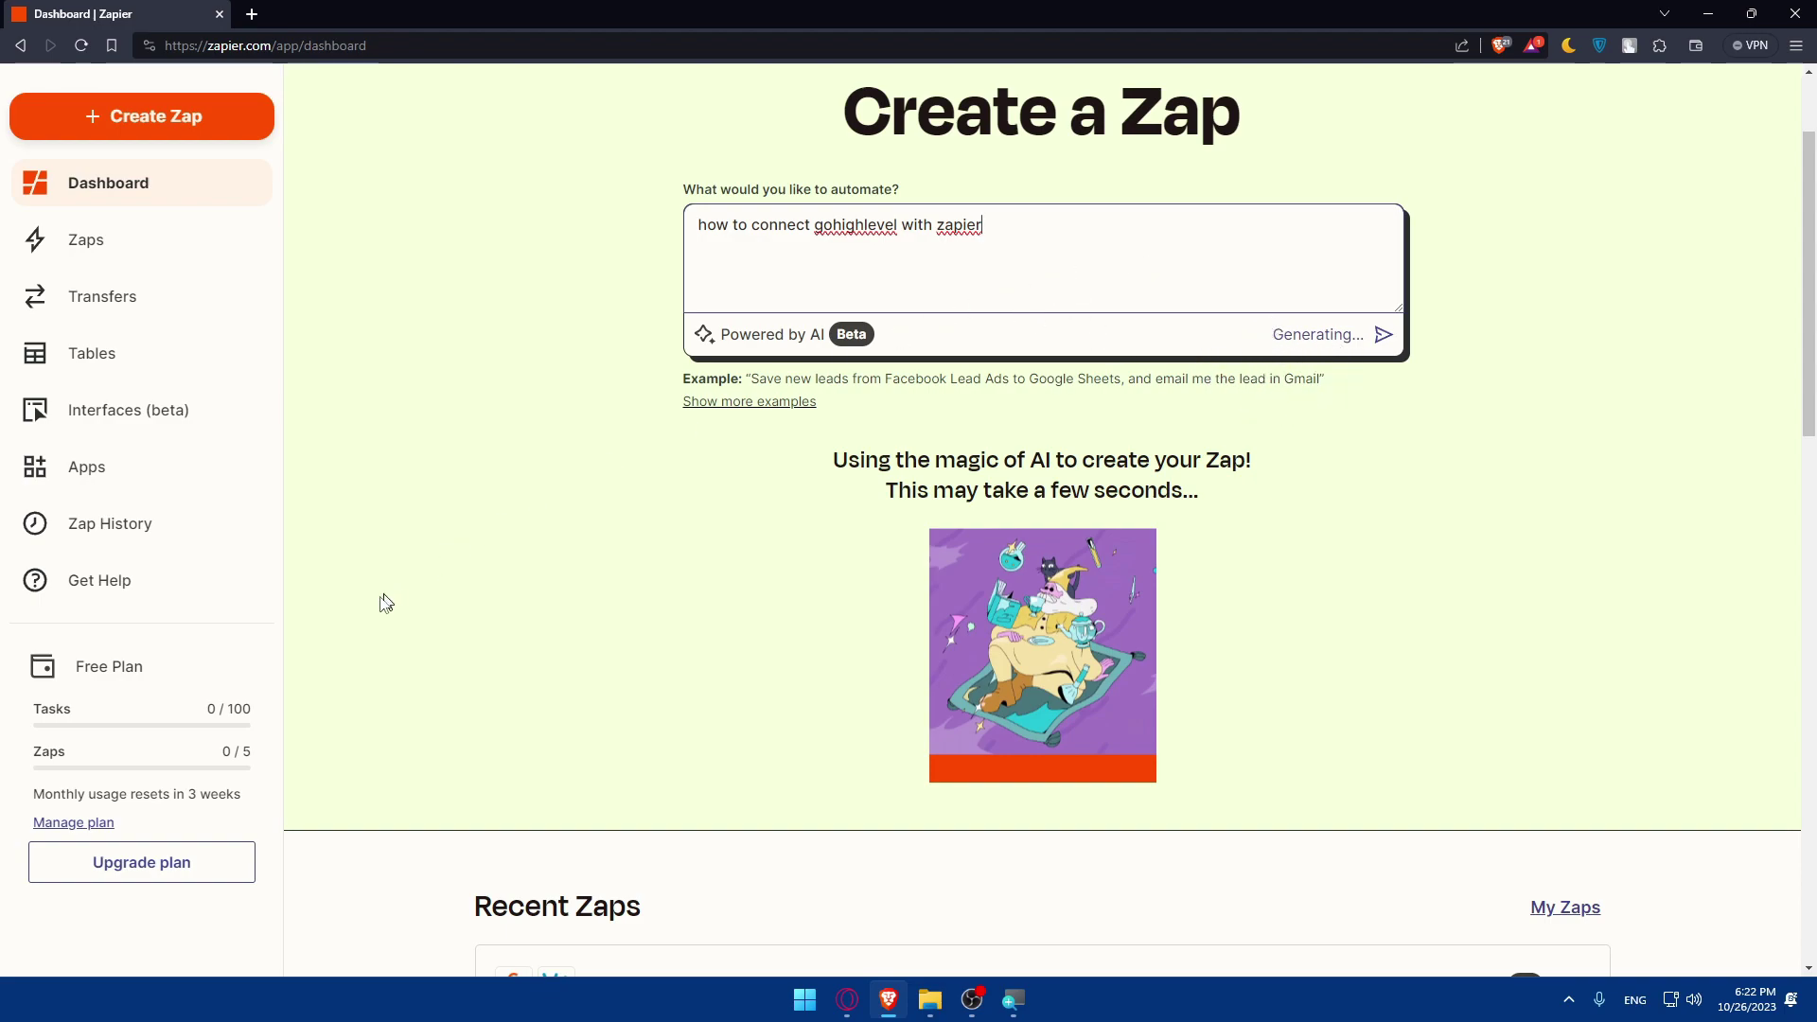
pyautogui.scroll(-2, 913, 503)
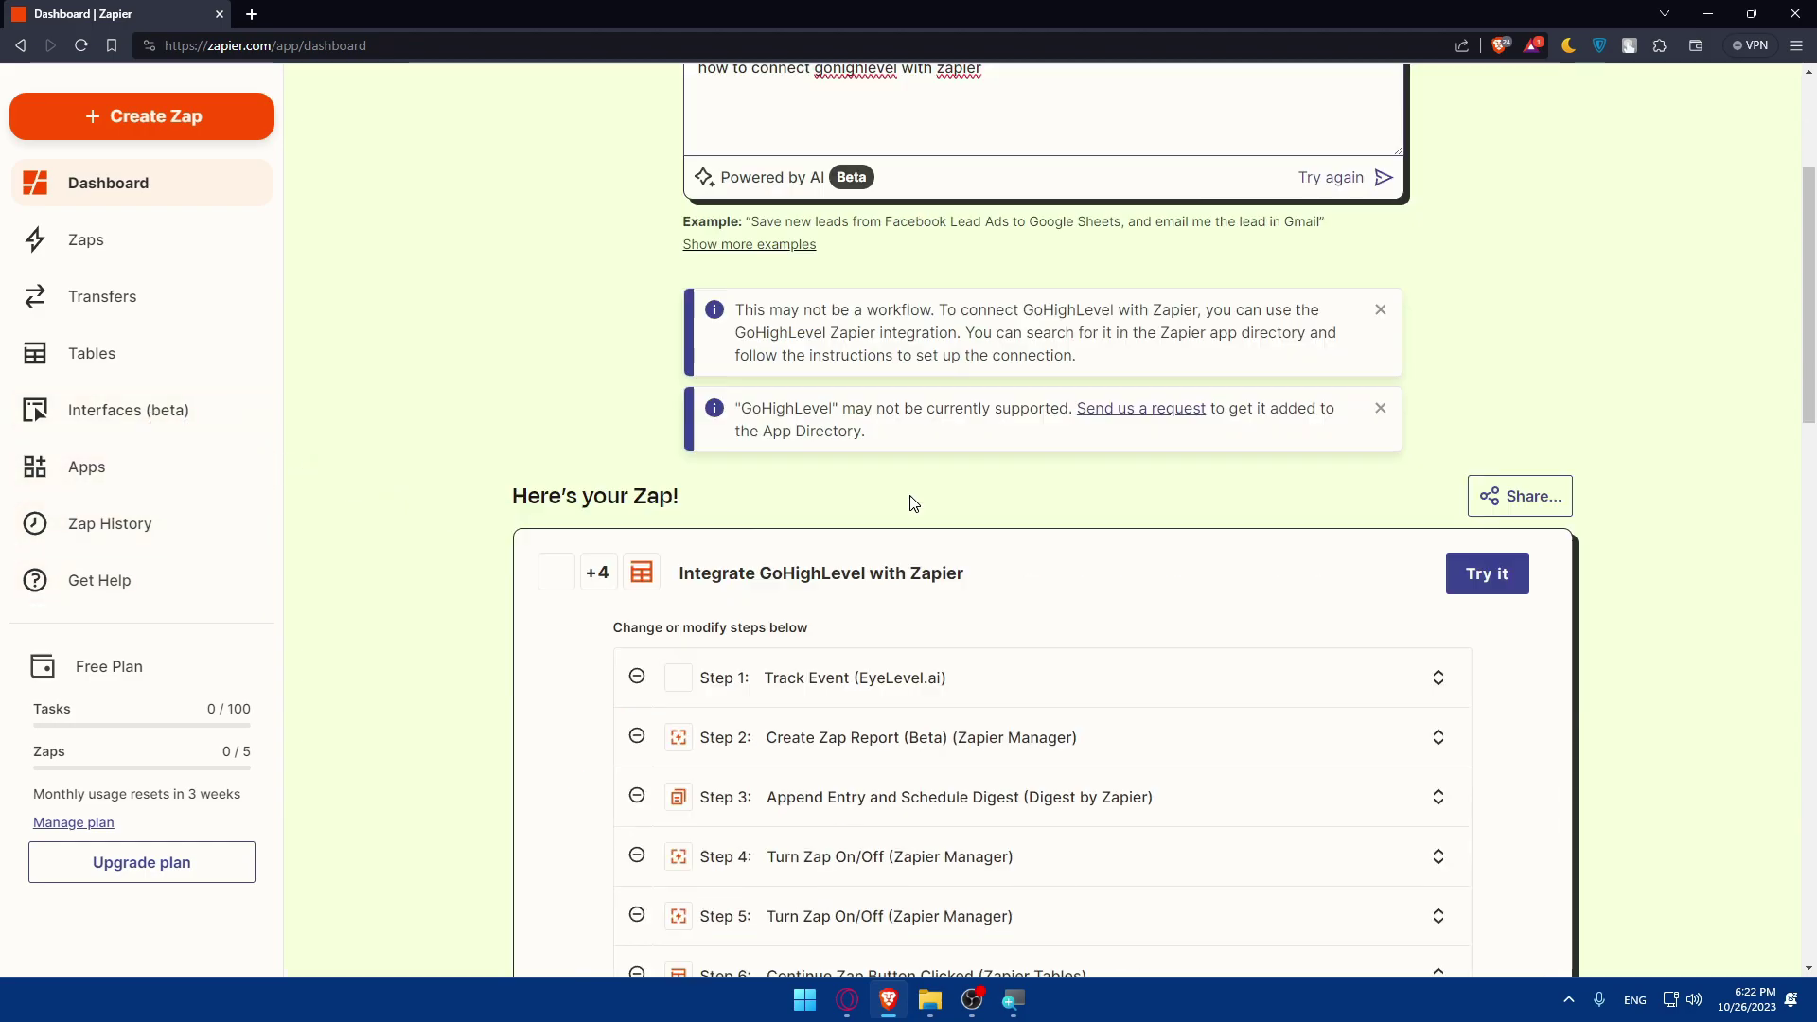
pyautogui.write('--')
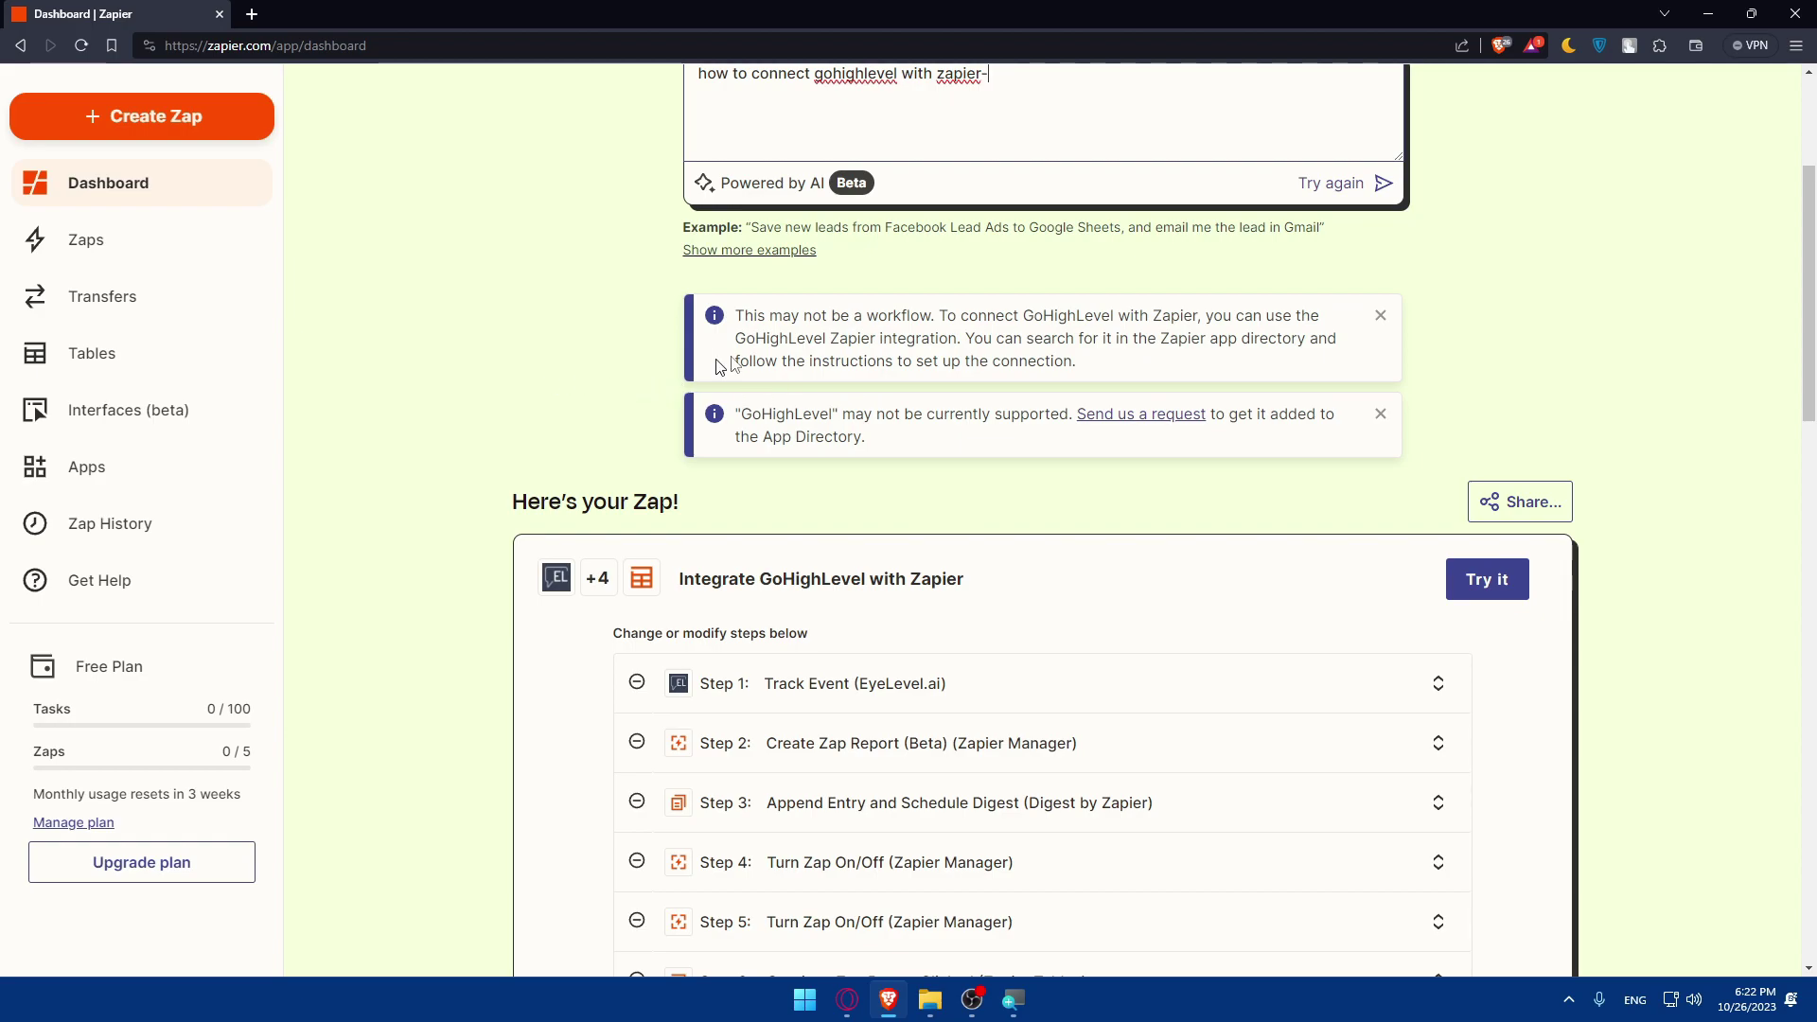
pyautogui.press('BackSpace')
pyautogui.press('BackSpace')
pyautogui.rightClick(1160, 428)
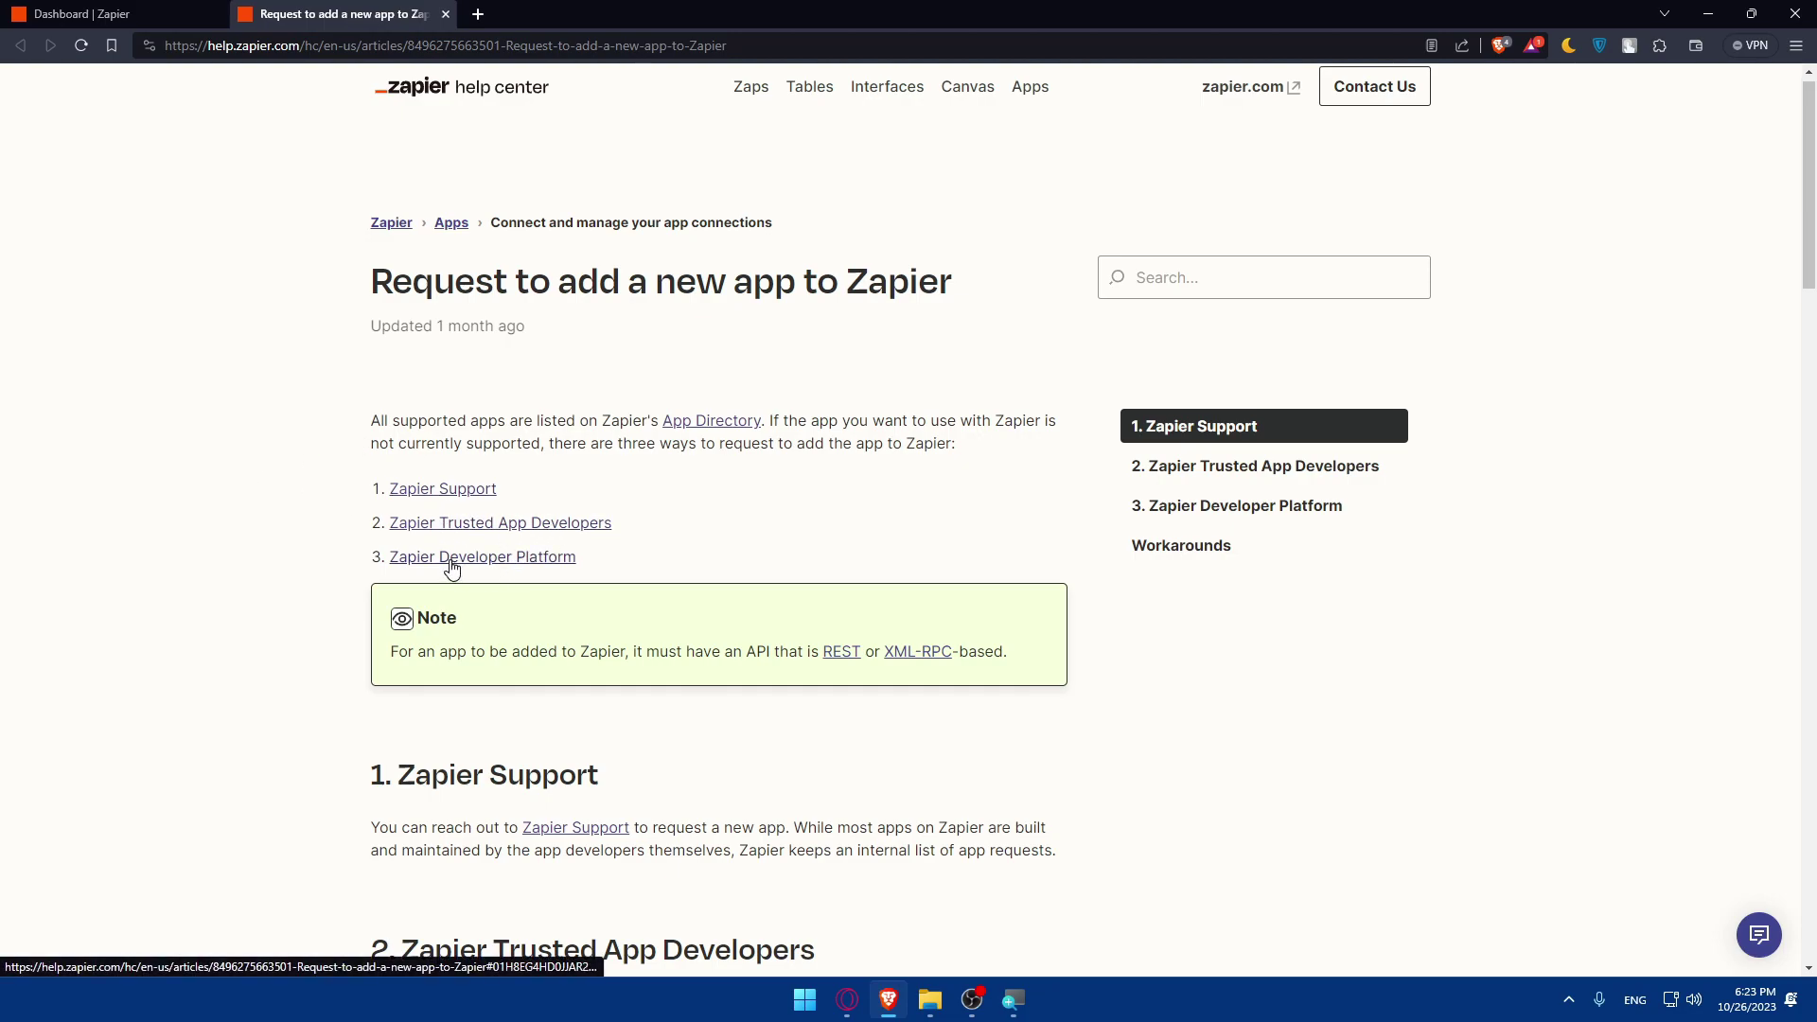
pyautogui.scroll(-5, 530, 520)
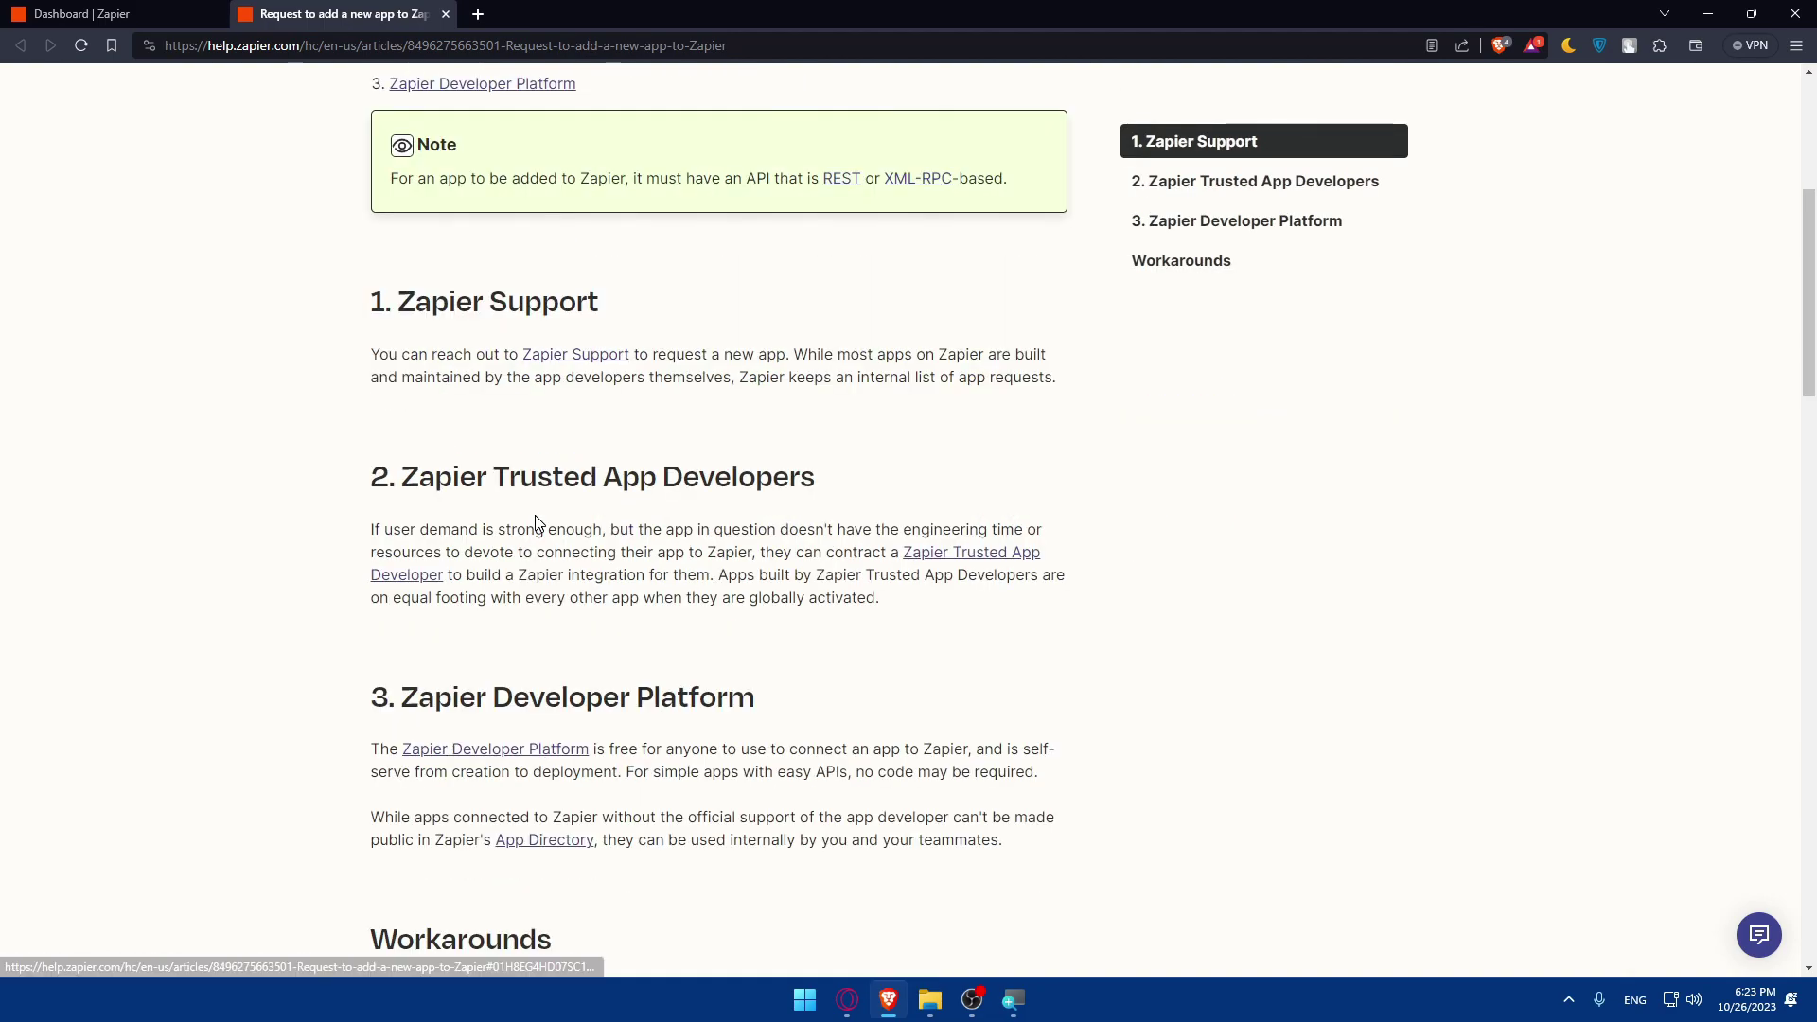
pyautogui.scroll(-3, 530, 438)
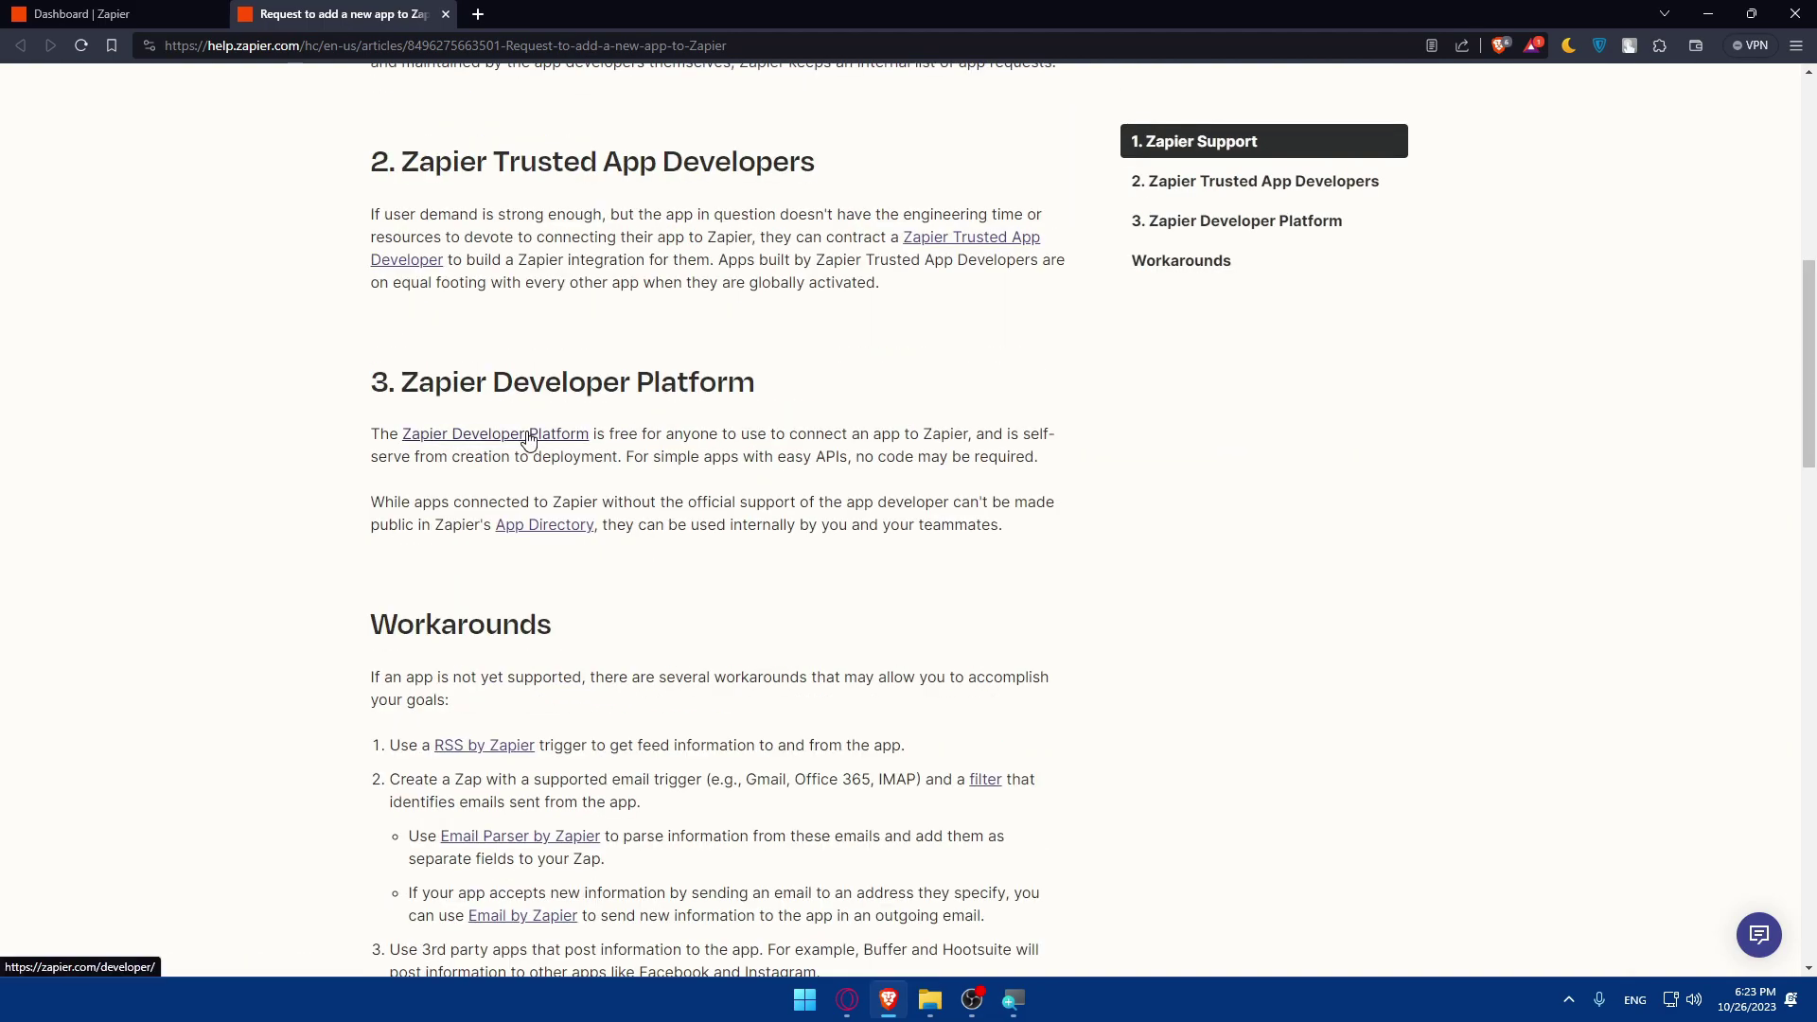
pyautogui.scroll(-13, 528, 438)
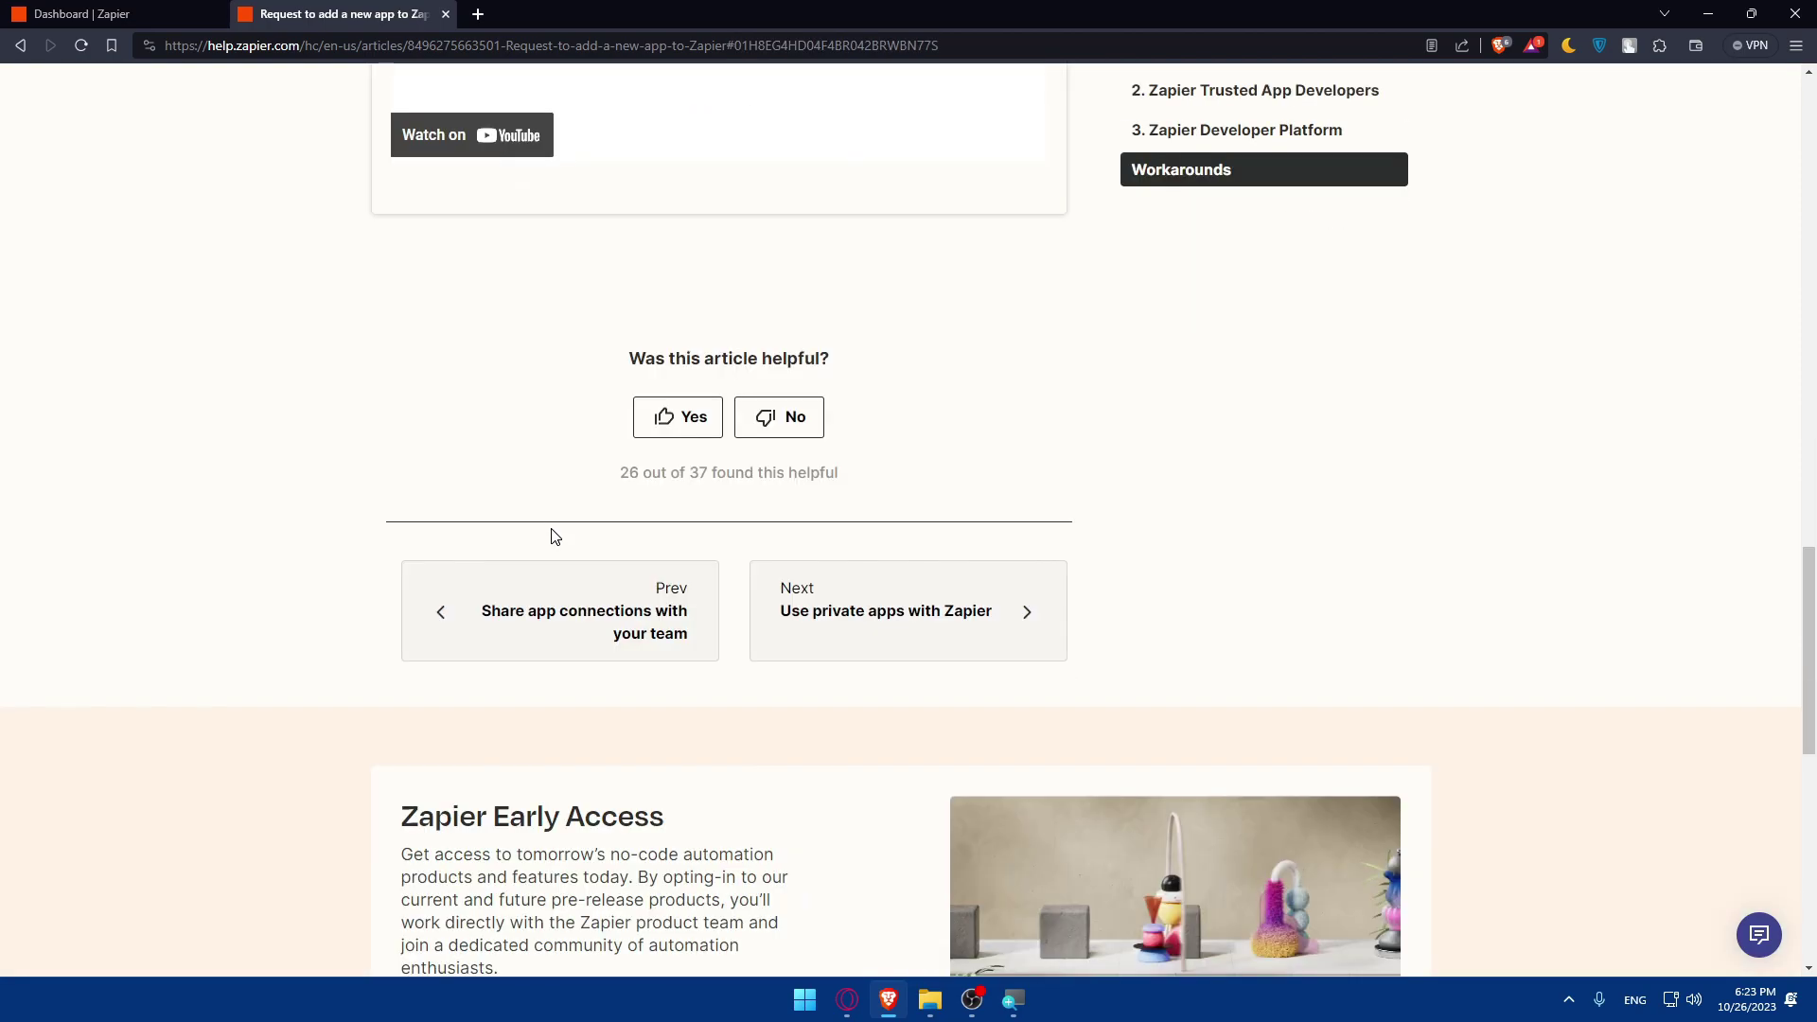
pyautogui.scroll(5, 554, 537)
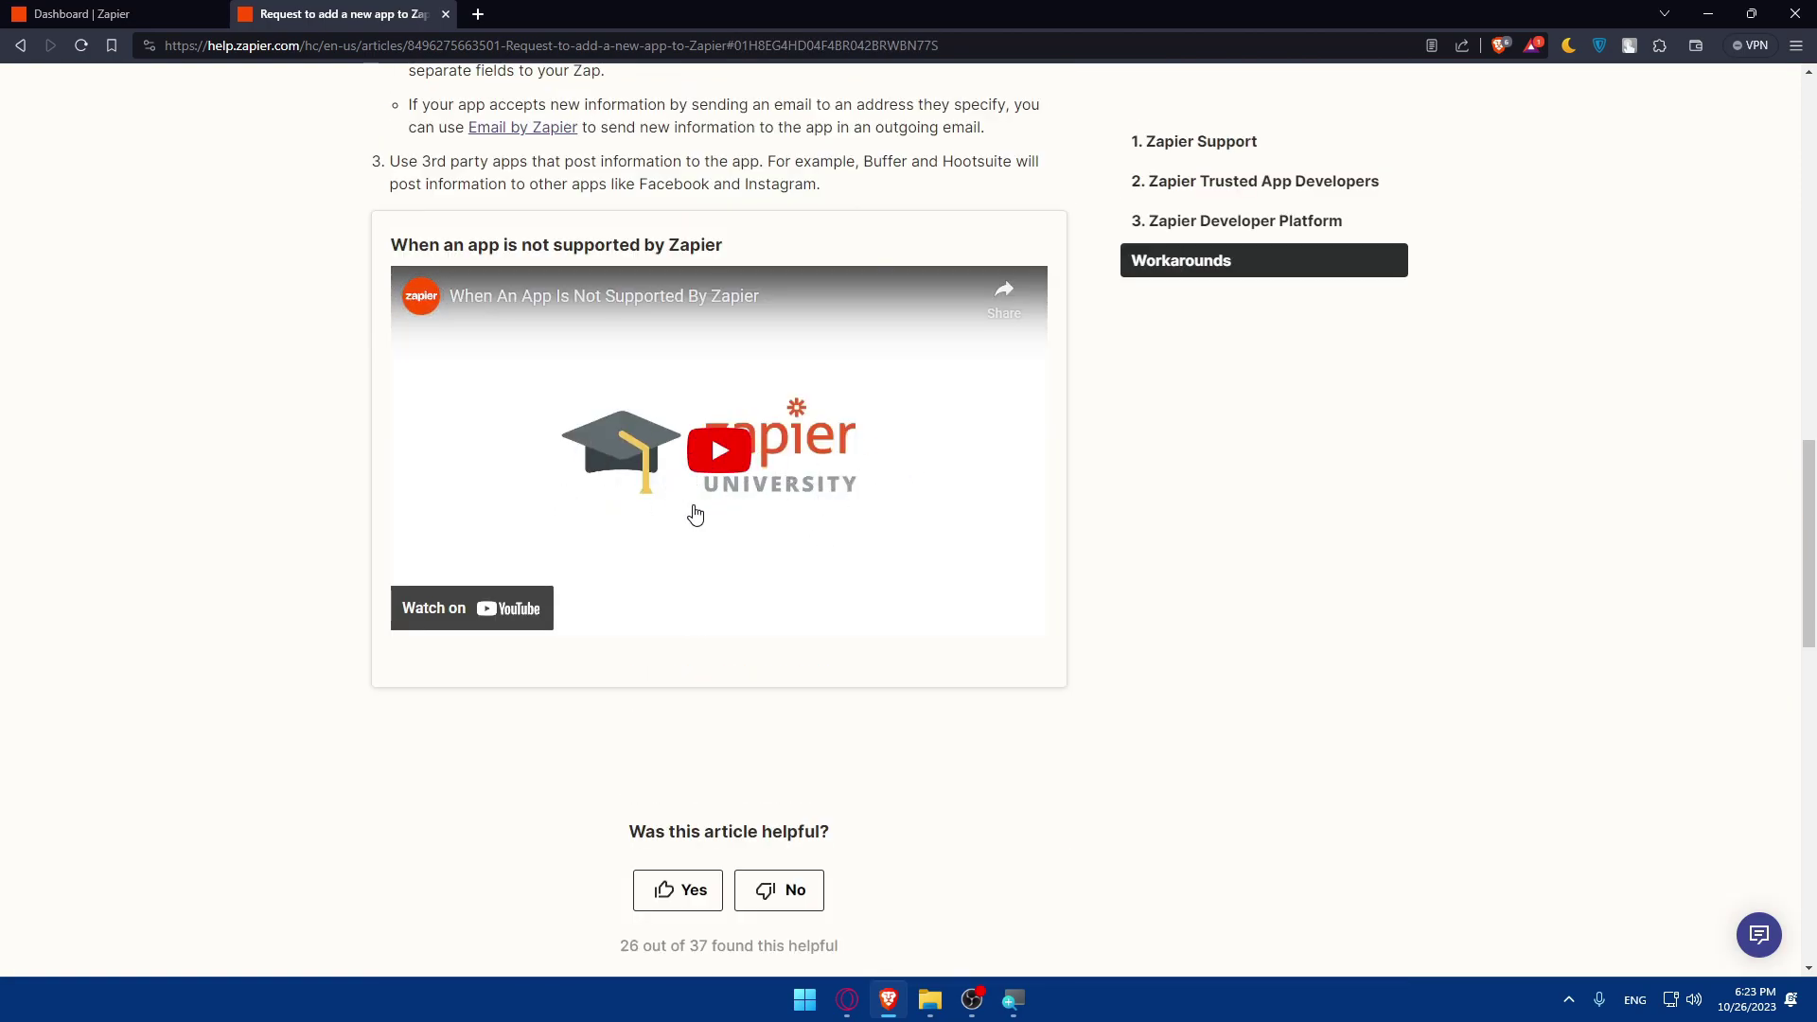
# Step: Close the help article and compare the Free, Starter, Professional, Team and Company plans
pyautogui.click(446, 14)
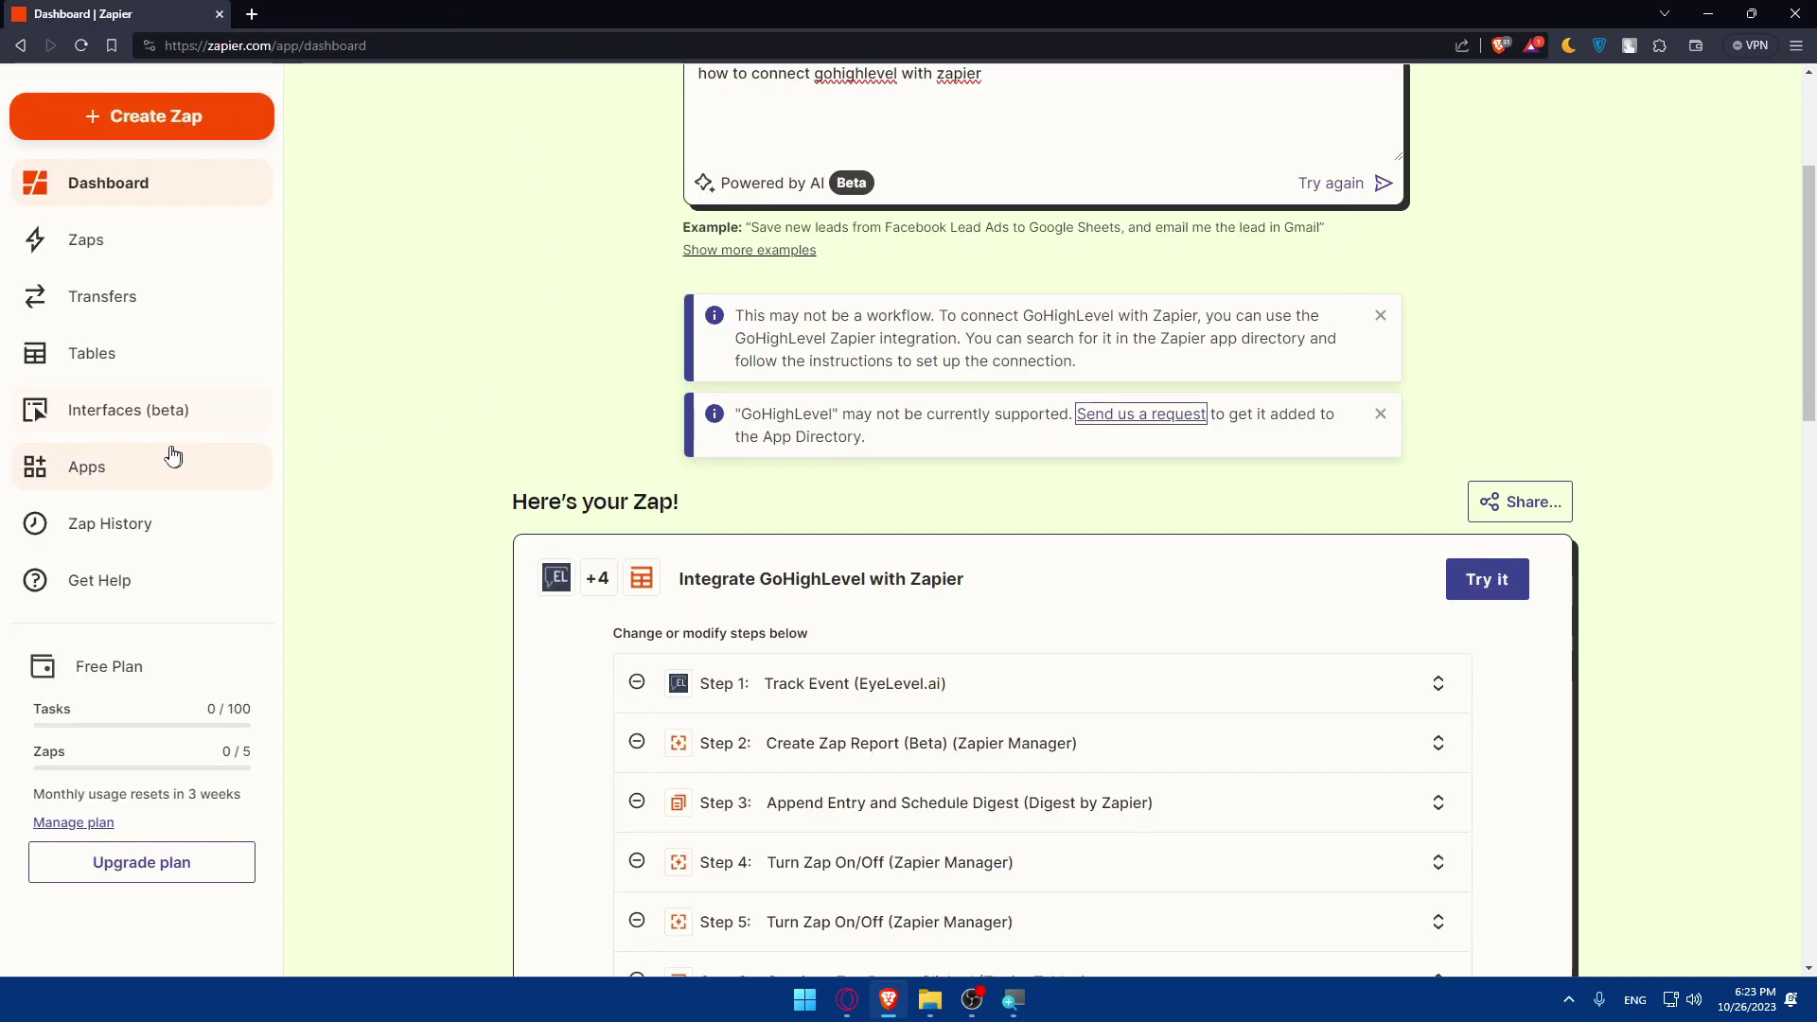
pyautogui.click(141, 862)
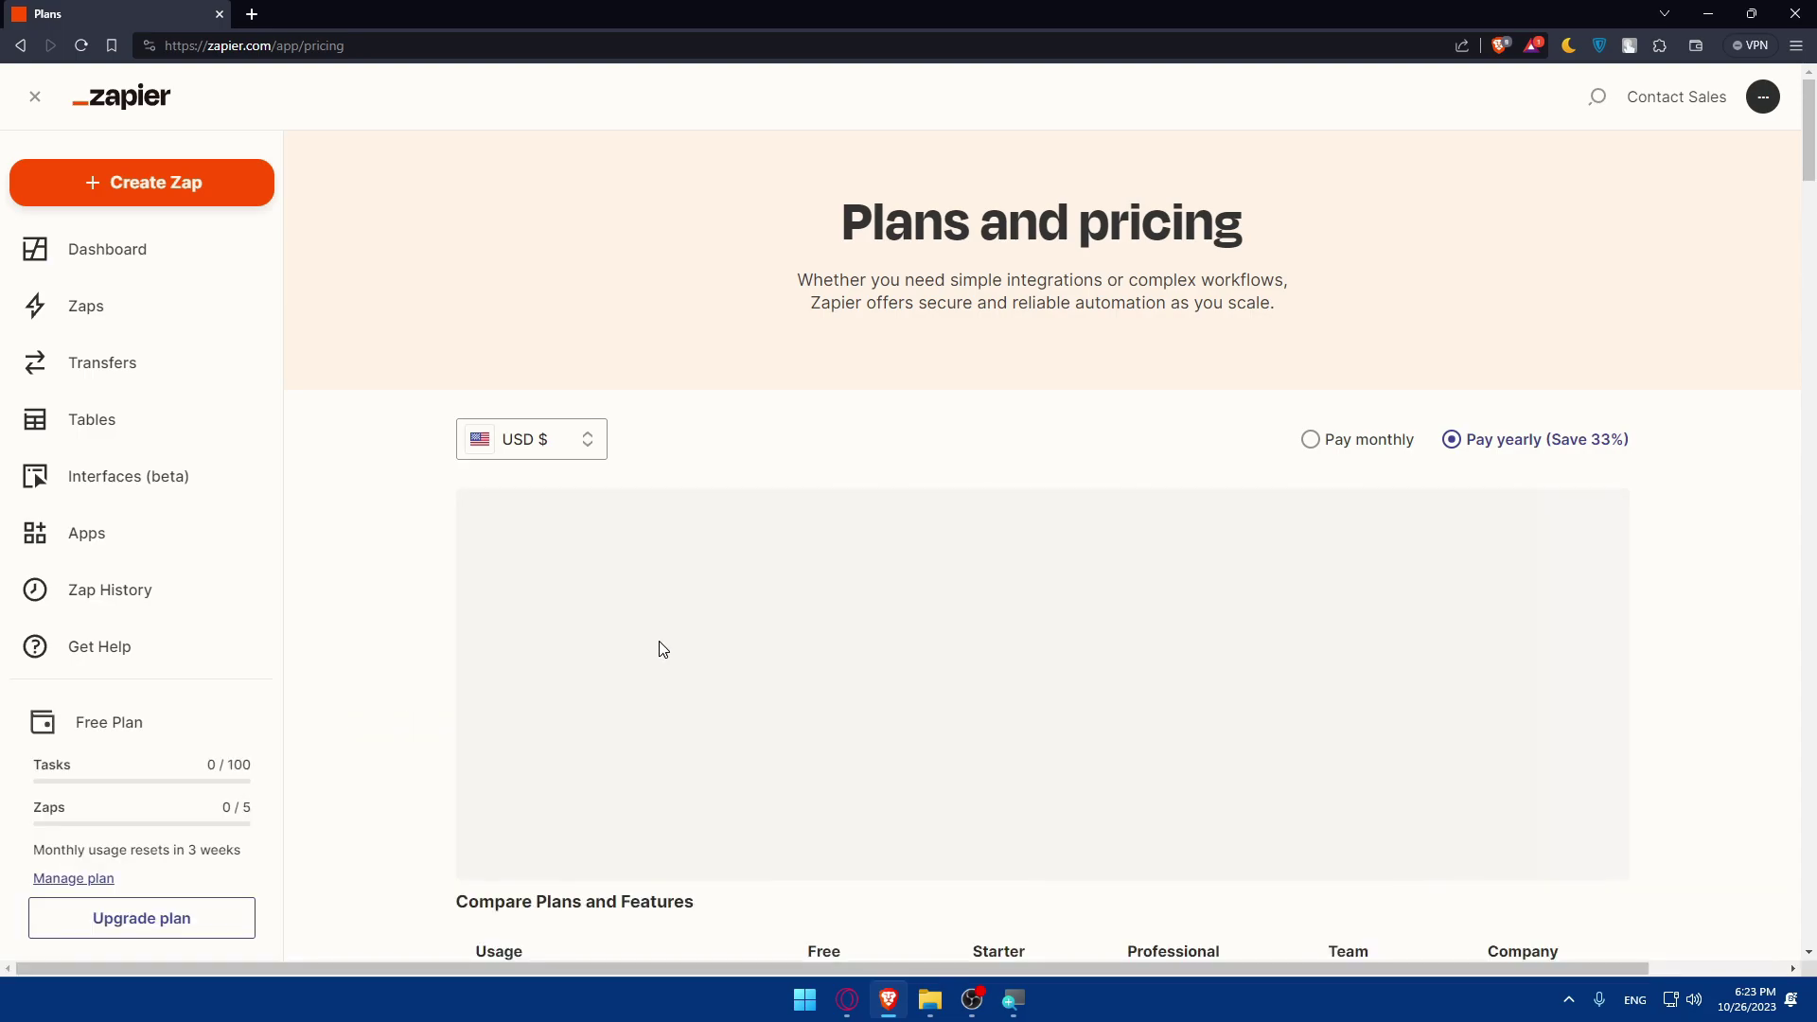
pyautogui.scroll(-5, 661, 649)
pyautogui.scroll(2, 661, 650)
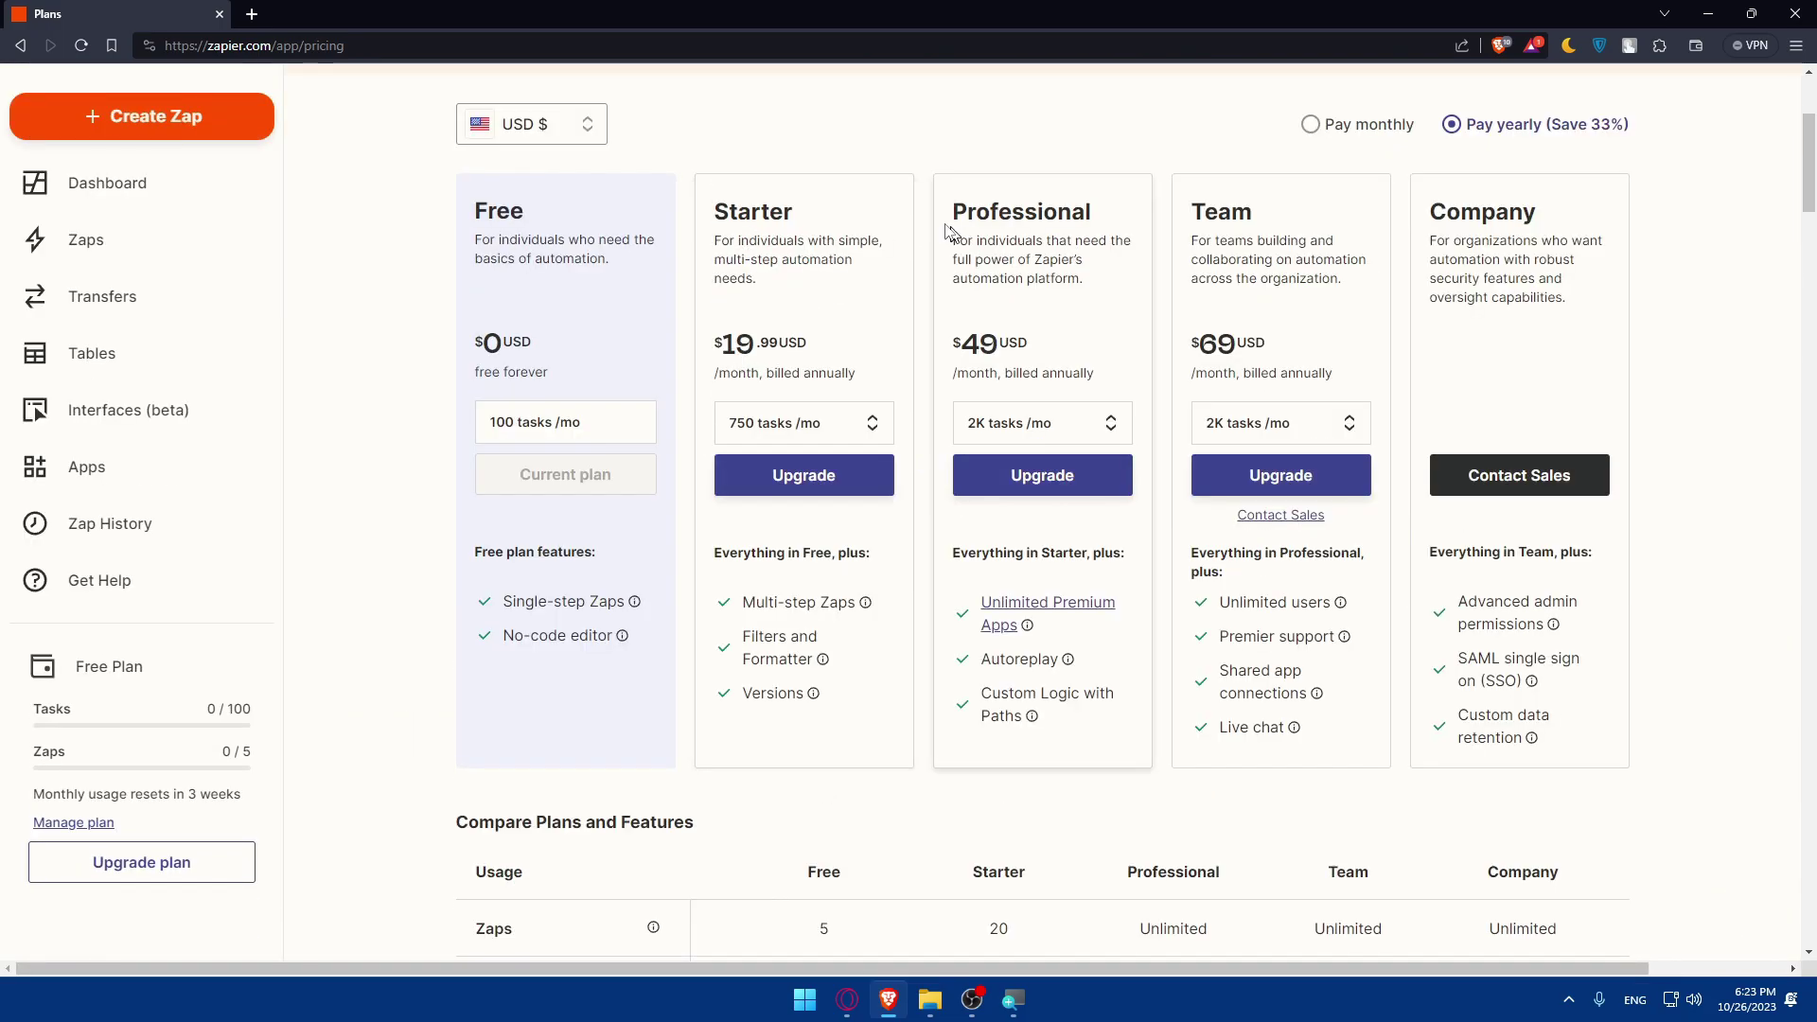
pyautogui.moveTo(1019, 623)
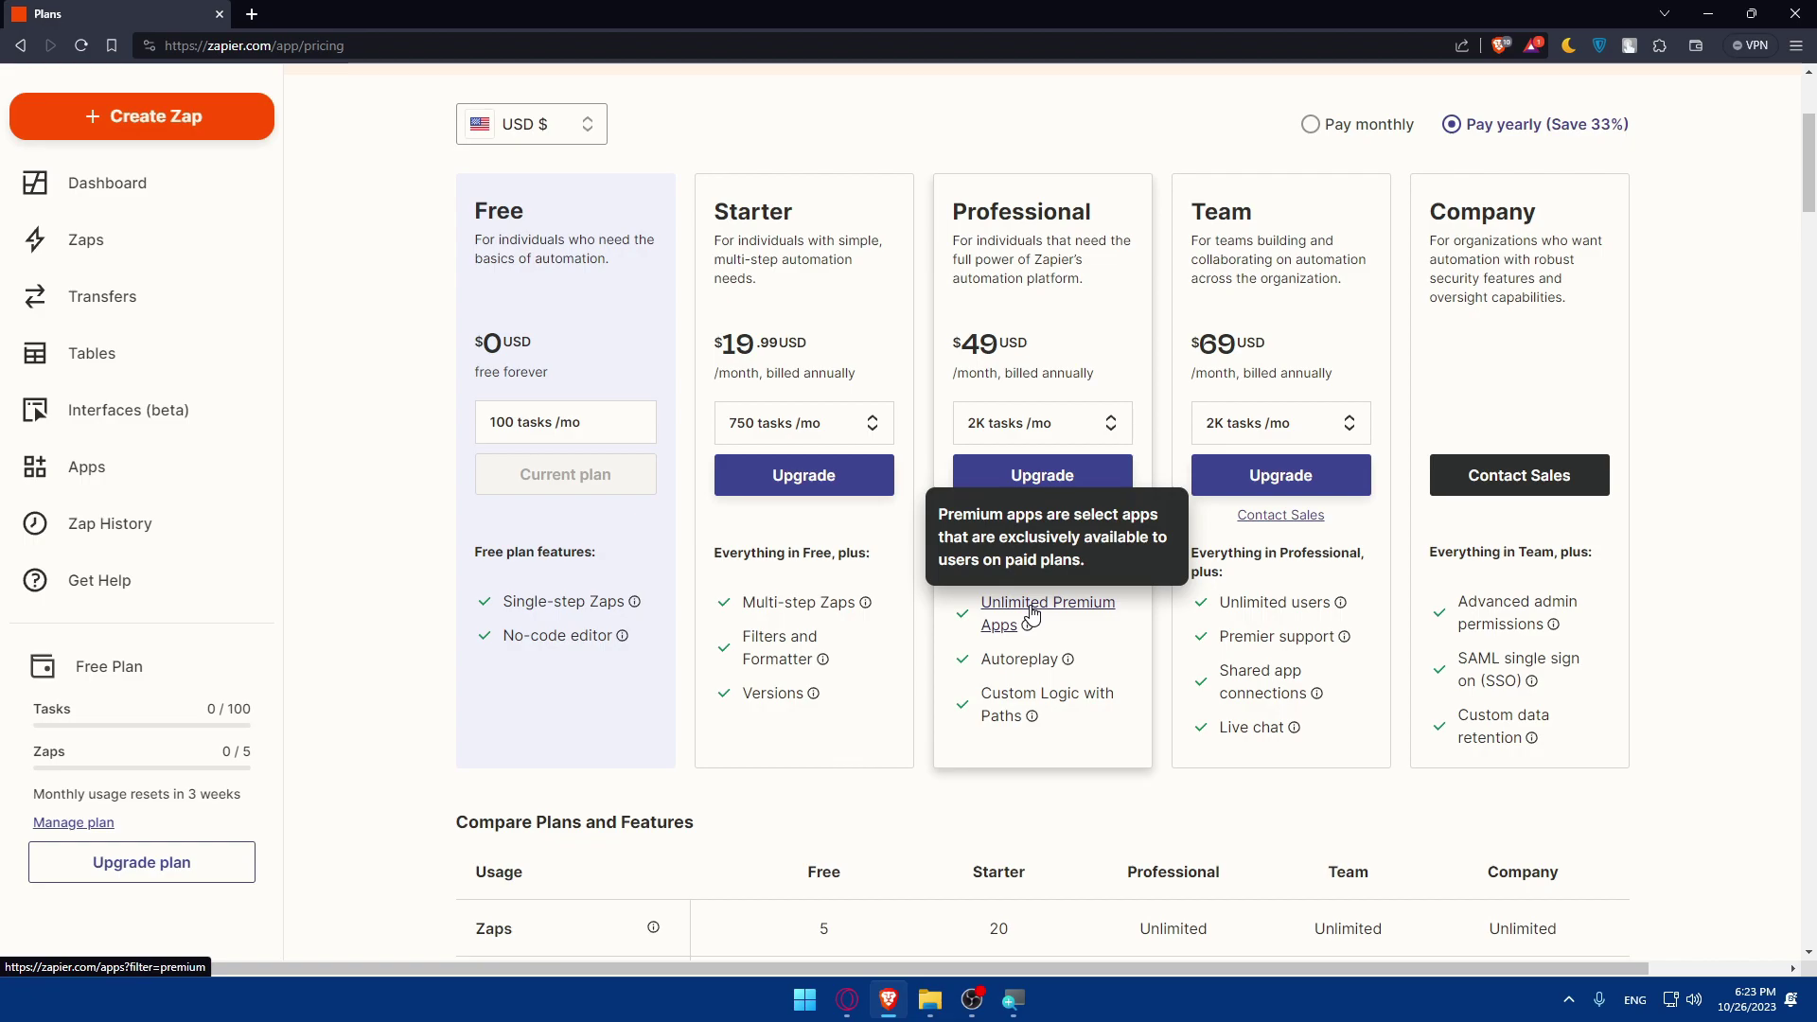
pyautogui.moveTo(987, 704)
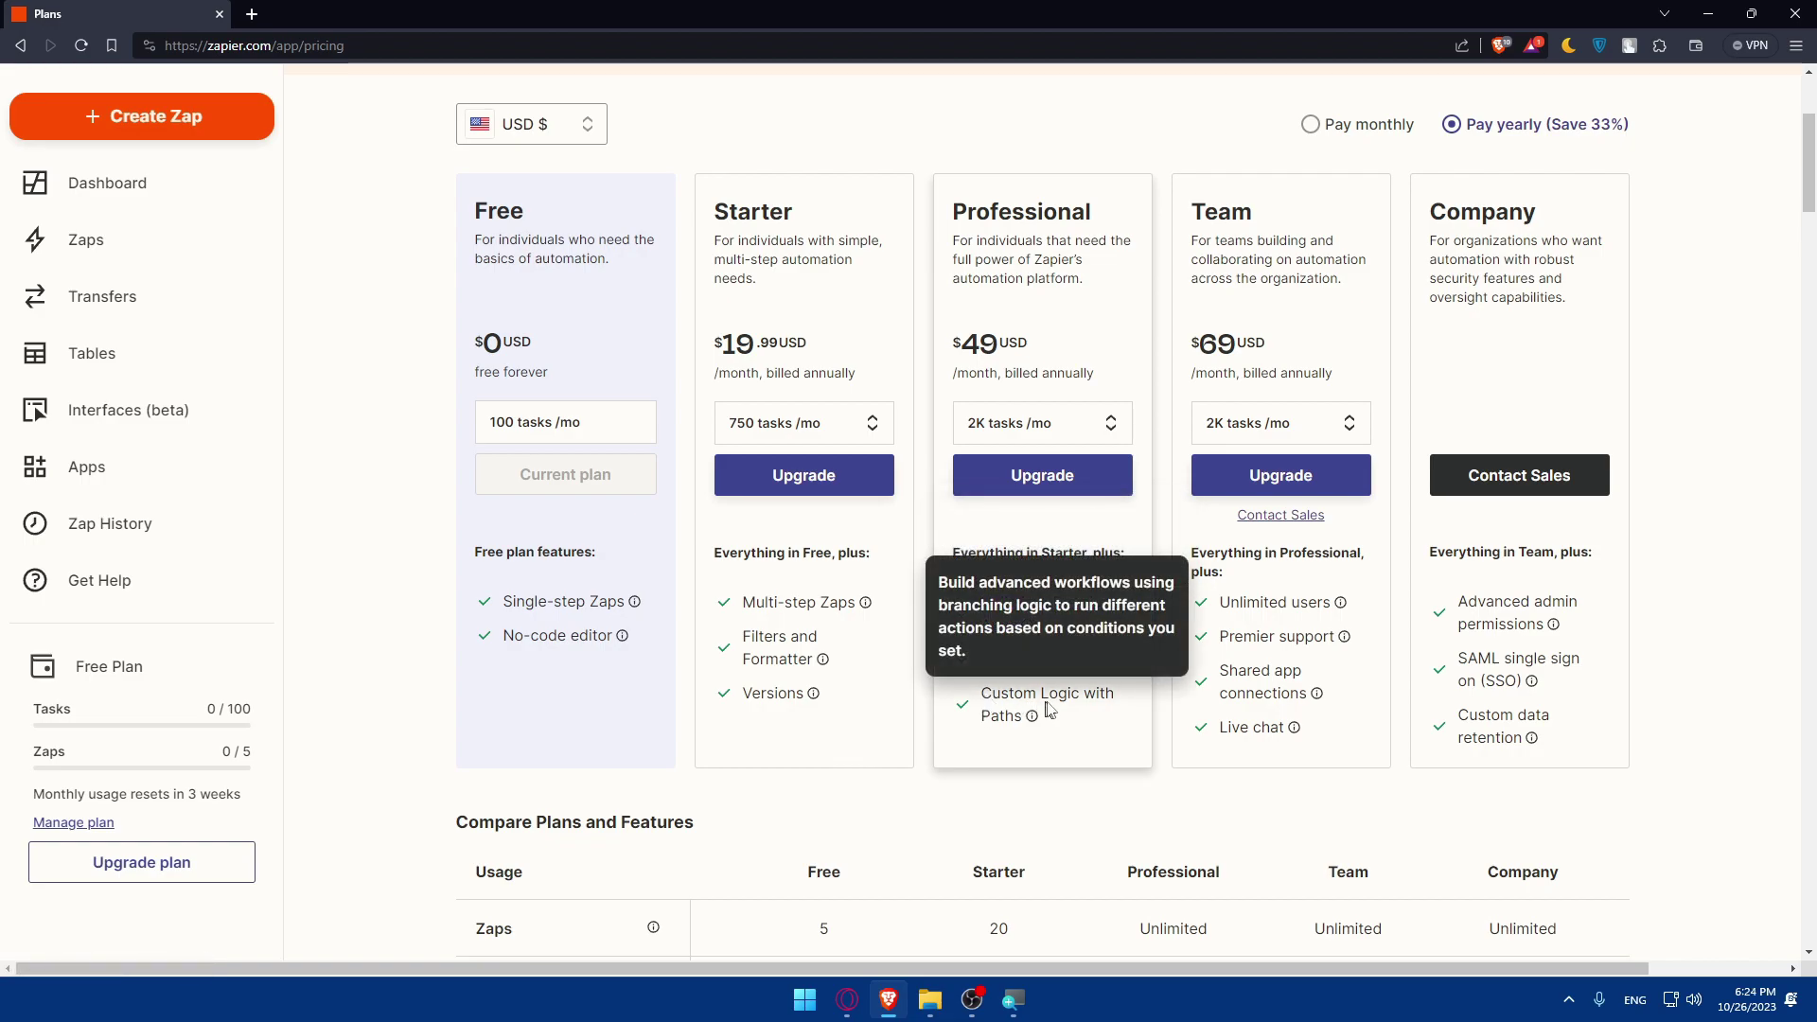
# Step: Go via the dashboard to the Apps page listing the WordPress connection
pyautogui.click(140, 185)
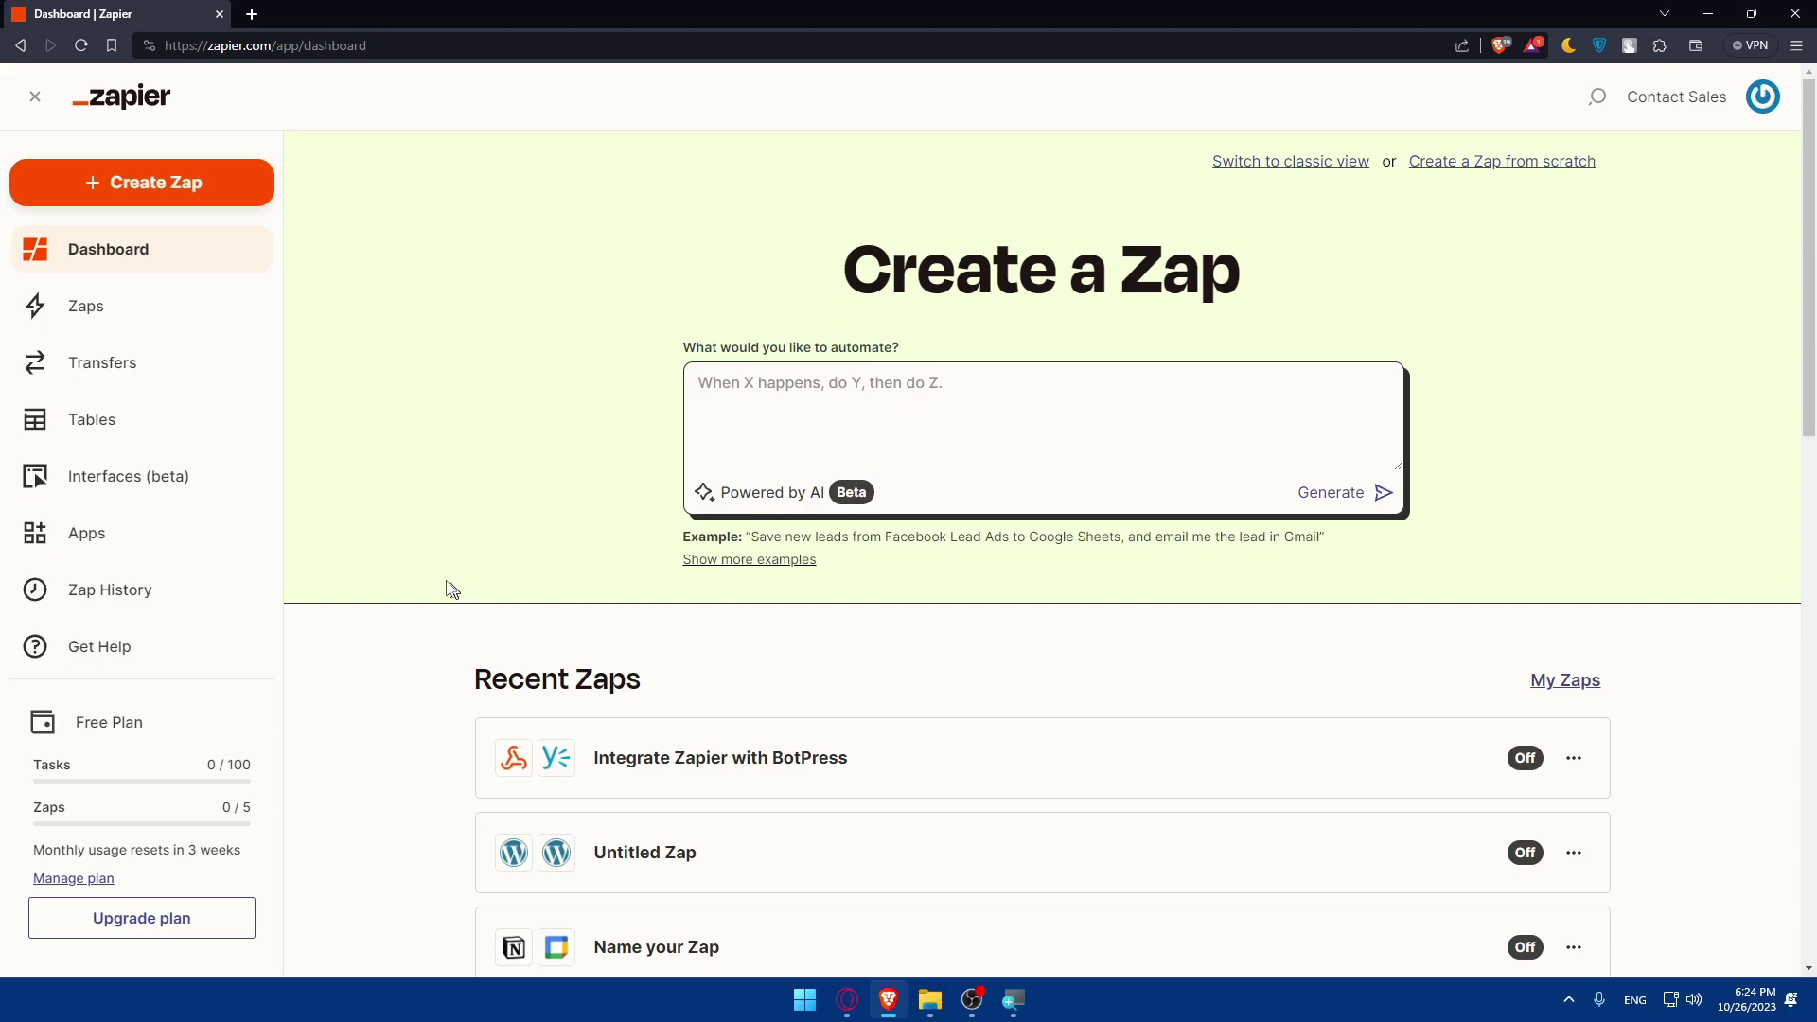
pyautogui.click(180, 532)
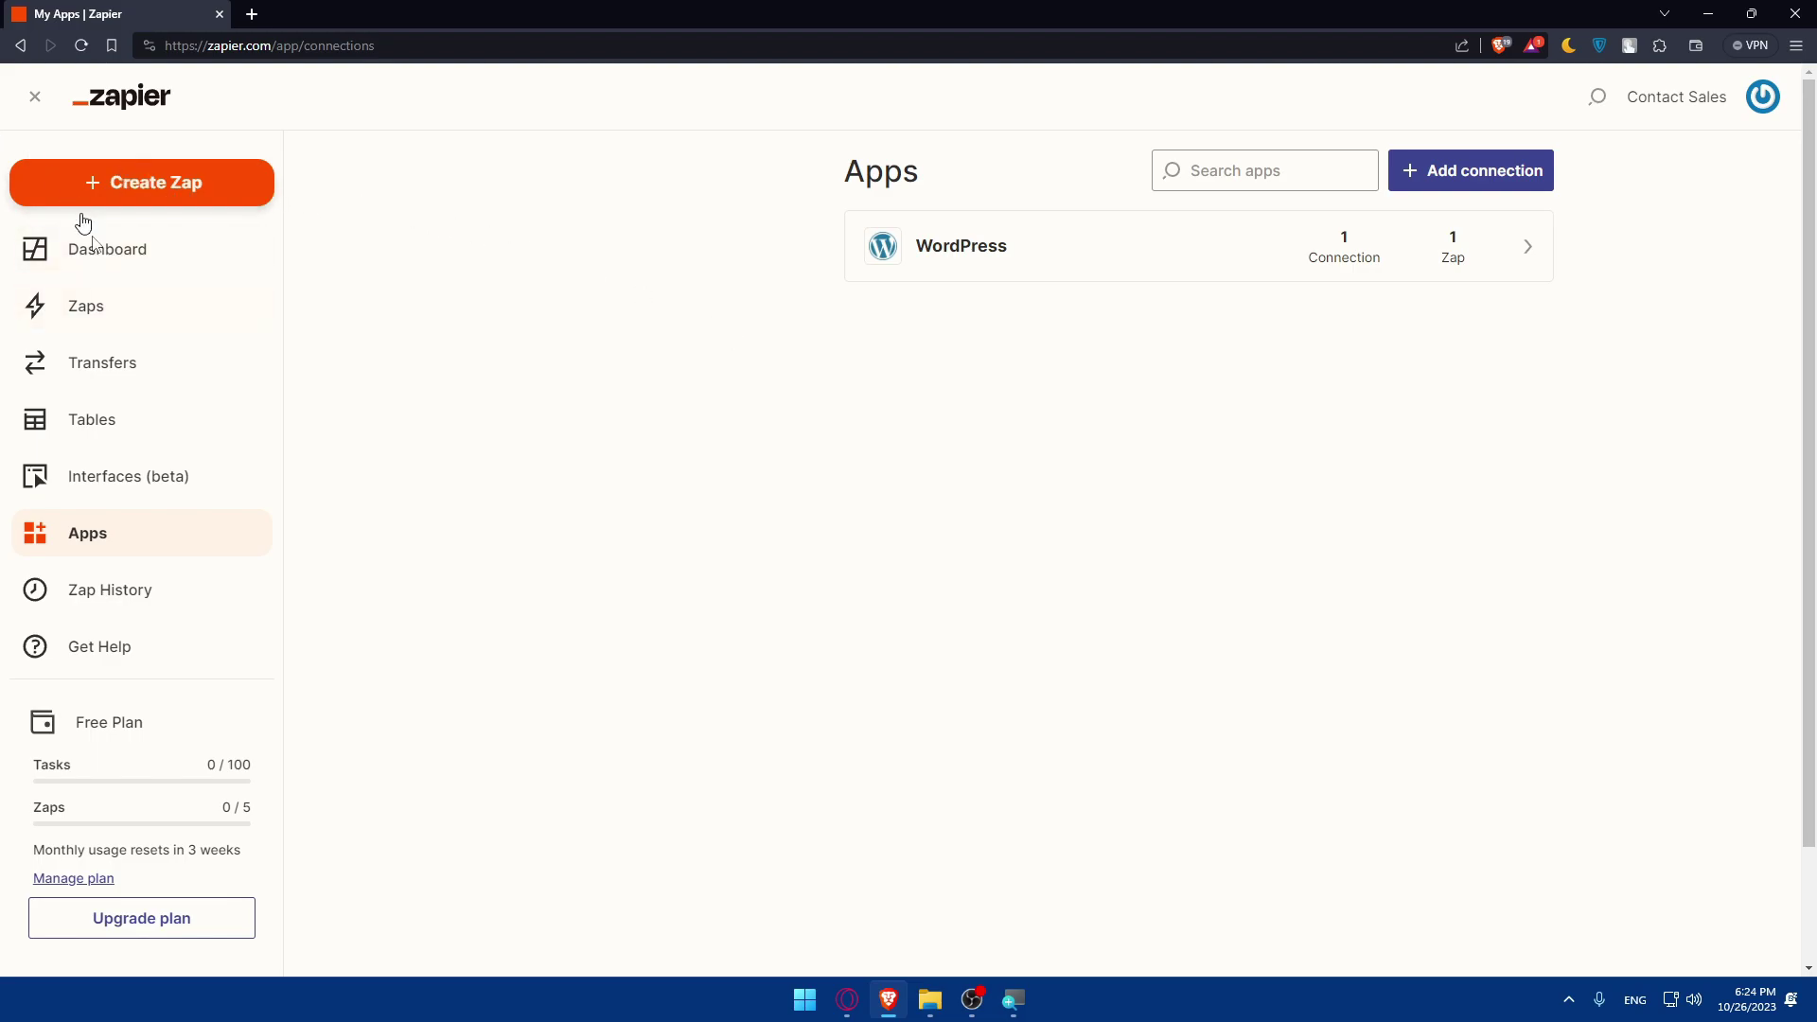
# Step: Create a new Untitled Zap showing its empty Trigger and Action steps
pyautogui.click(171, 197)
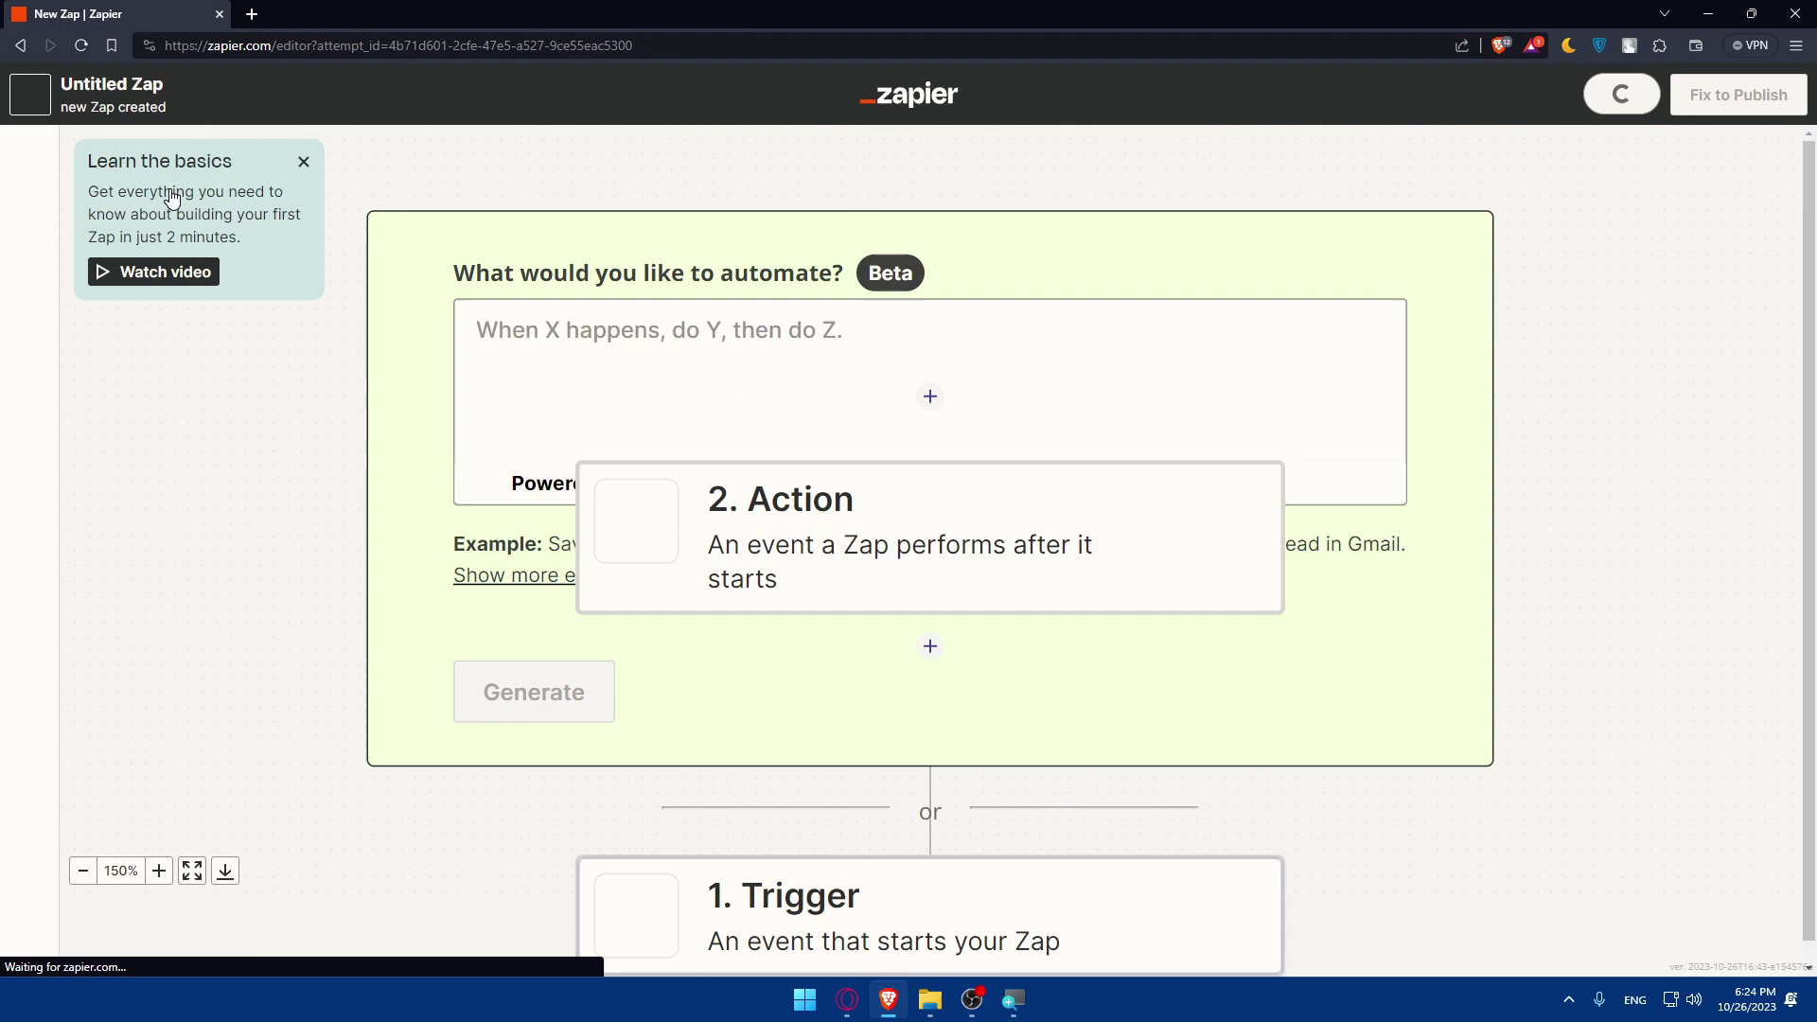
pyautogui.scroll(-5, 1075, 454)
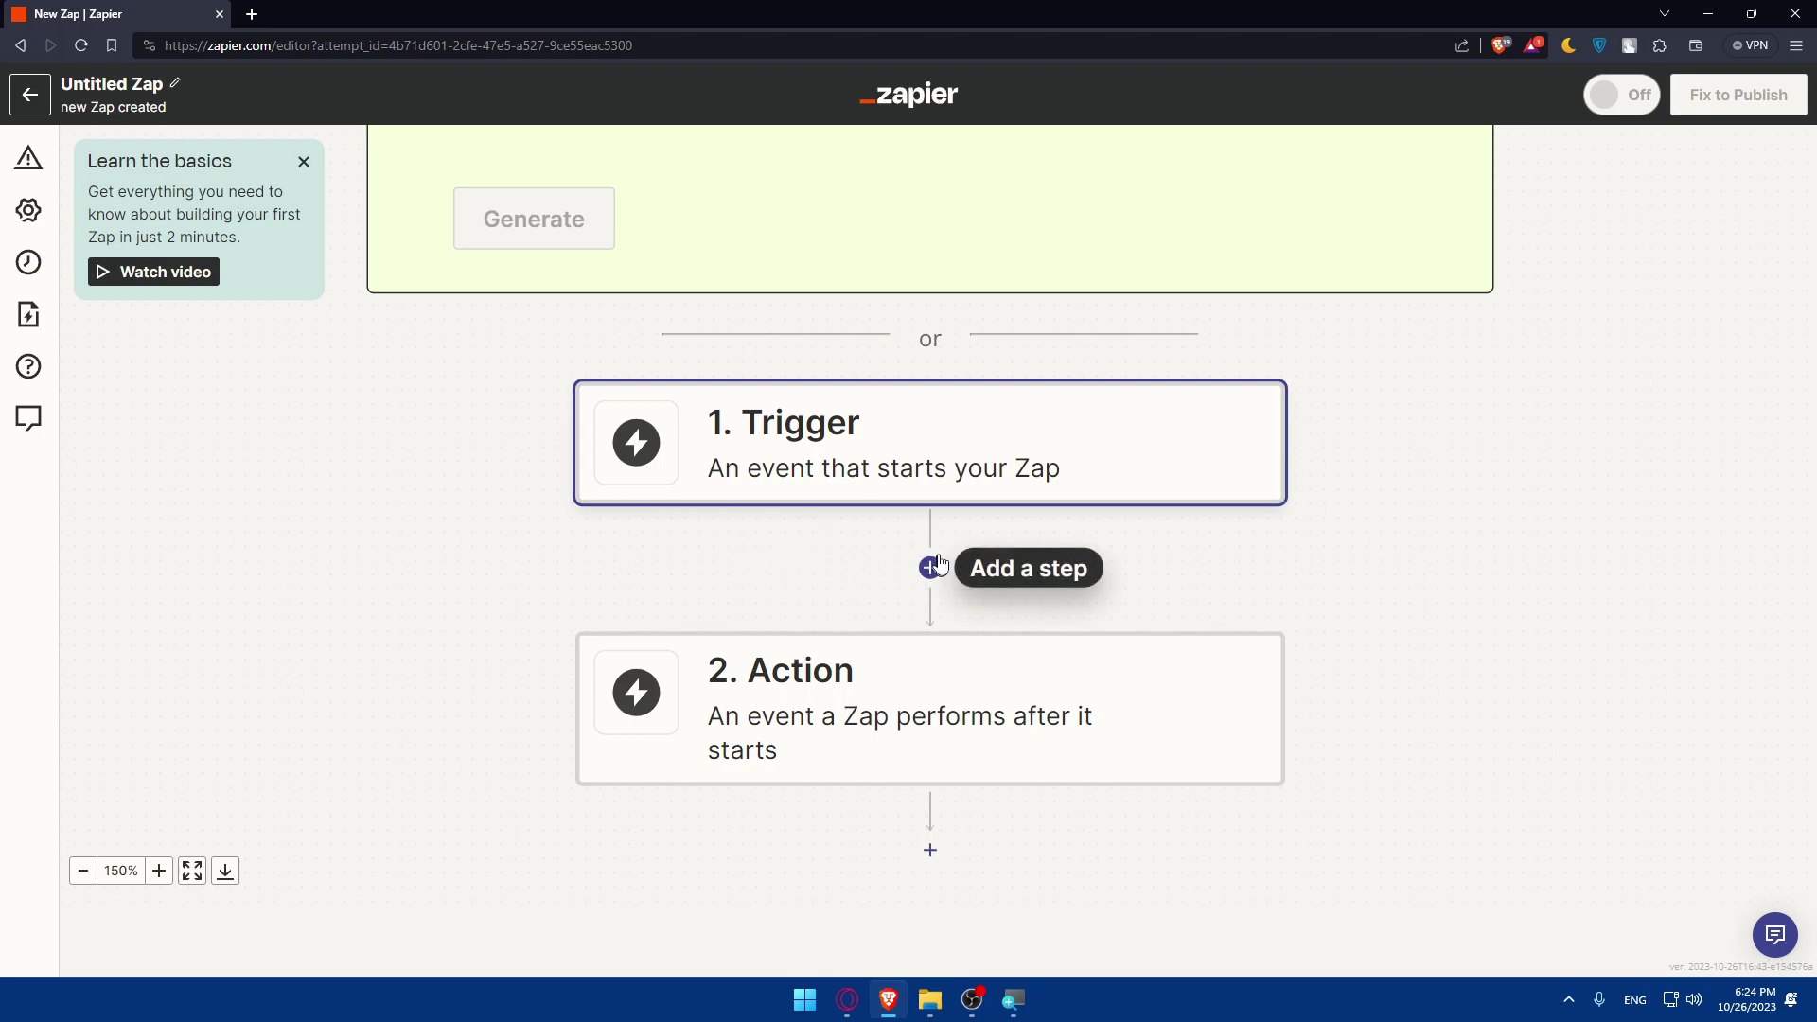
# Step: Set the trigger to Gmail's New Email event and continue to the account step
pyautogui.click(928, 454)
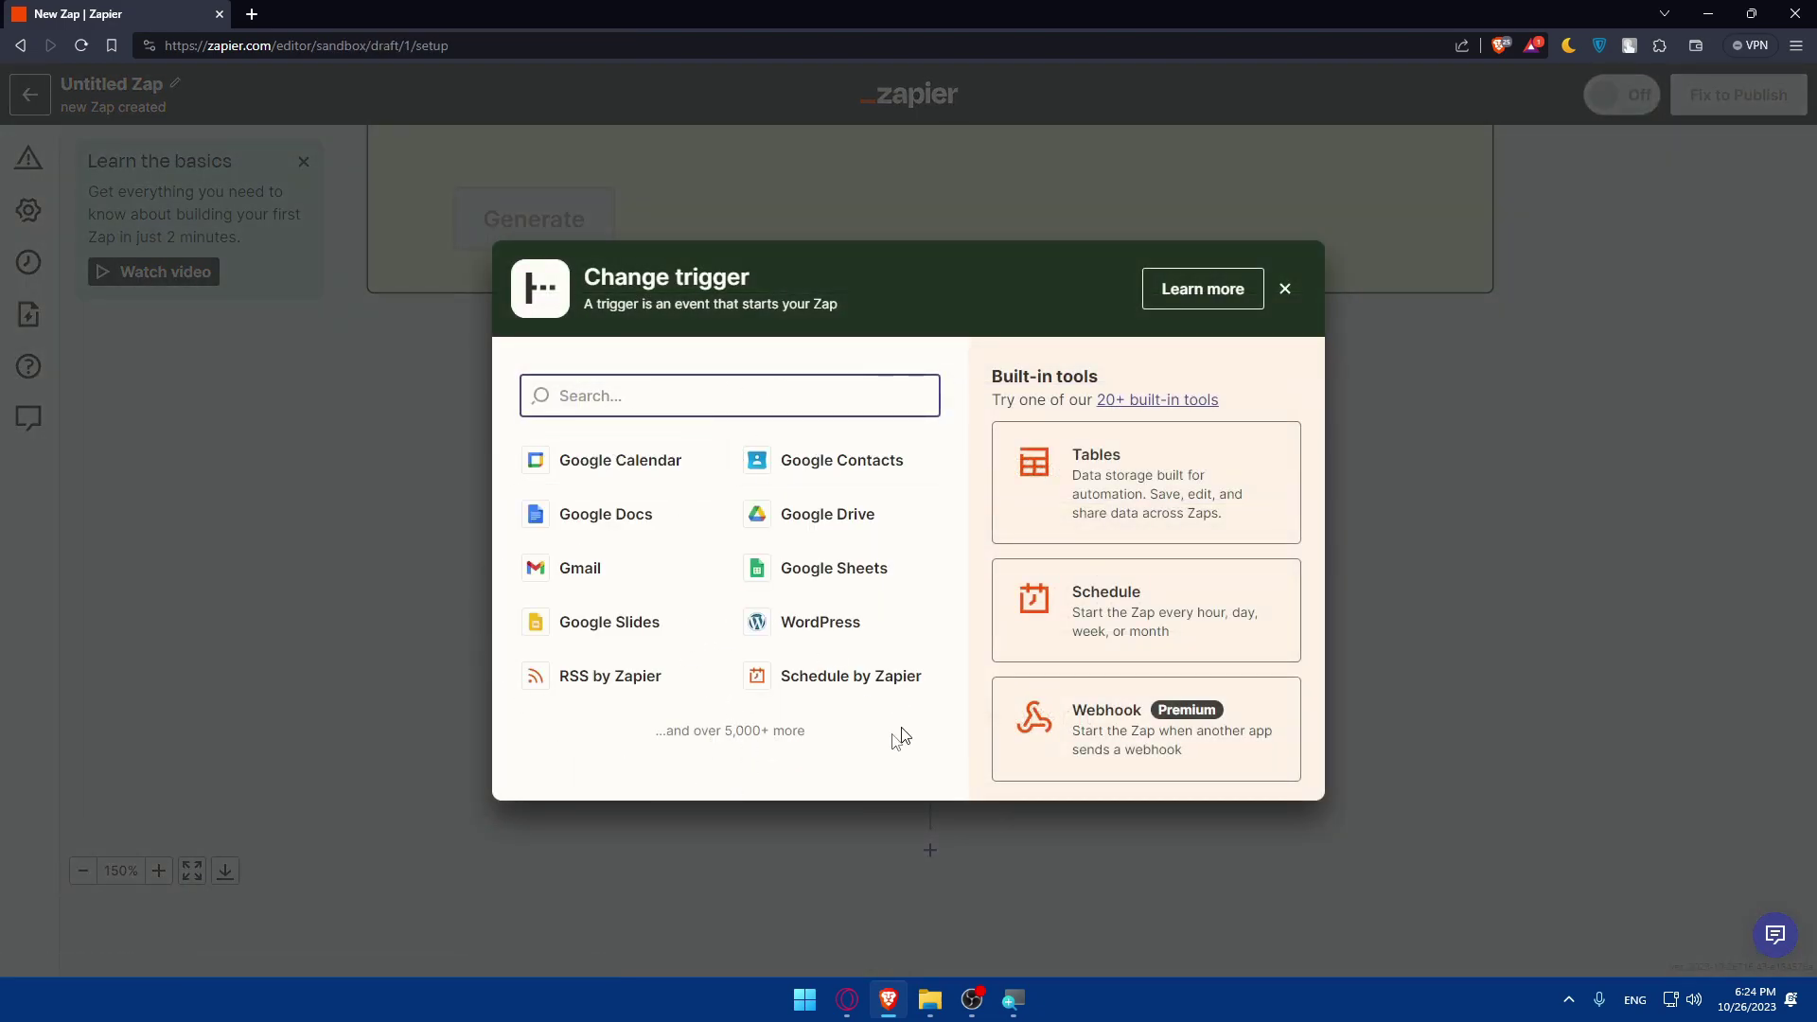
pyautogui.click(611, 568)
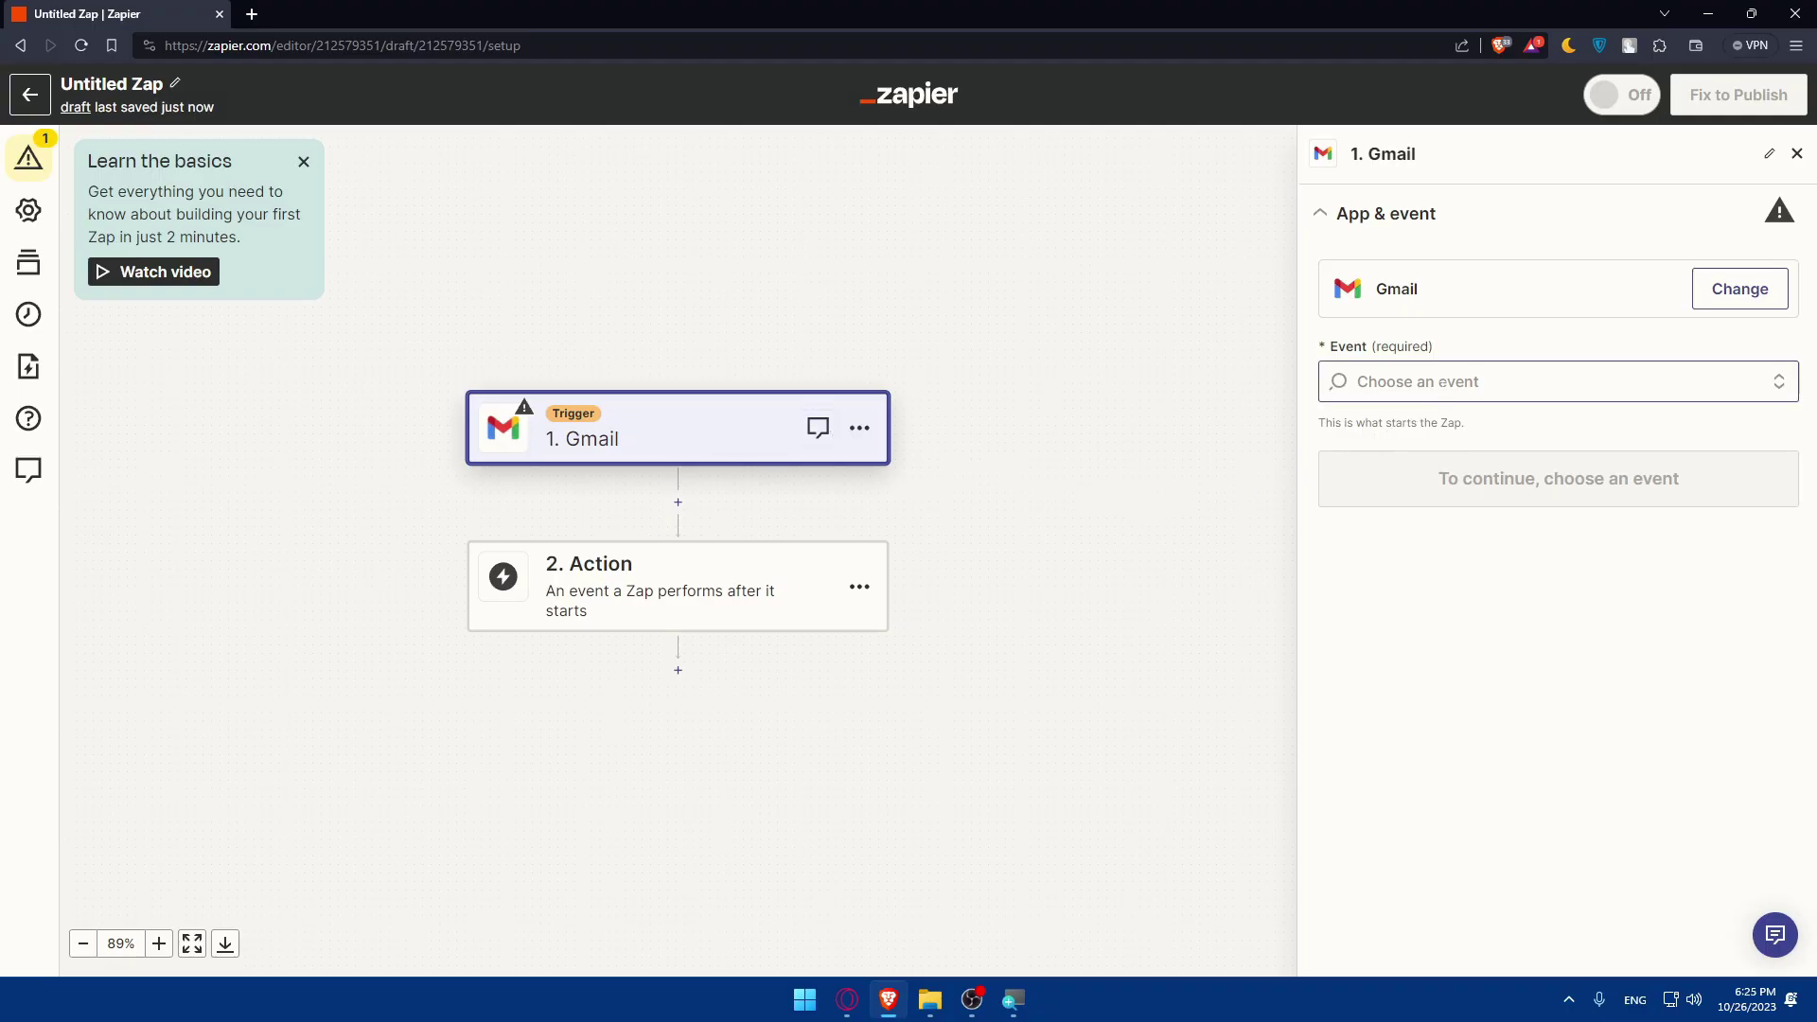
pyautogui.click(1358, 381)
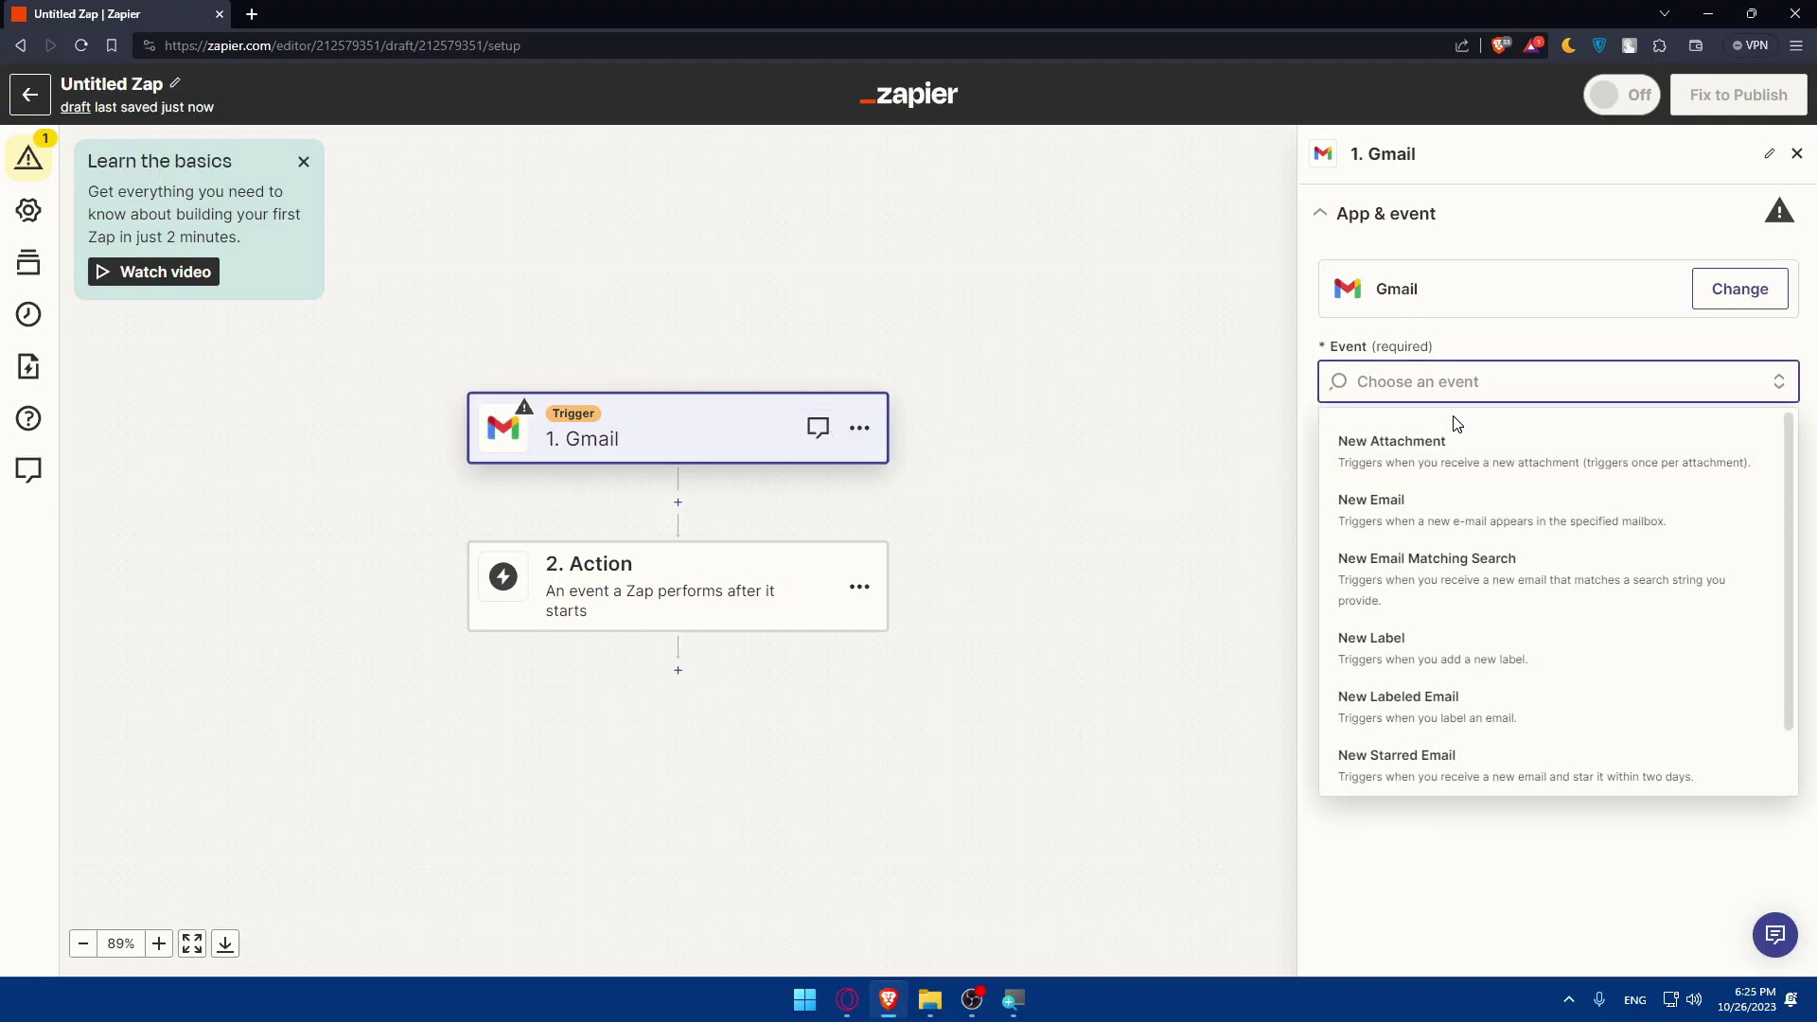
pyautogui.click(1411, 511)
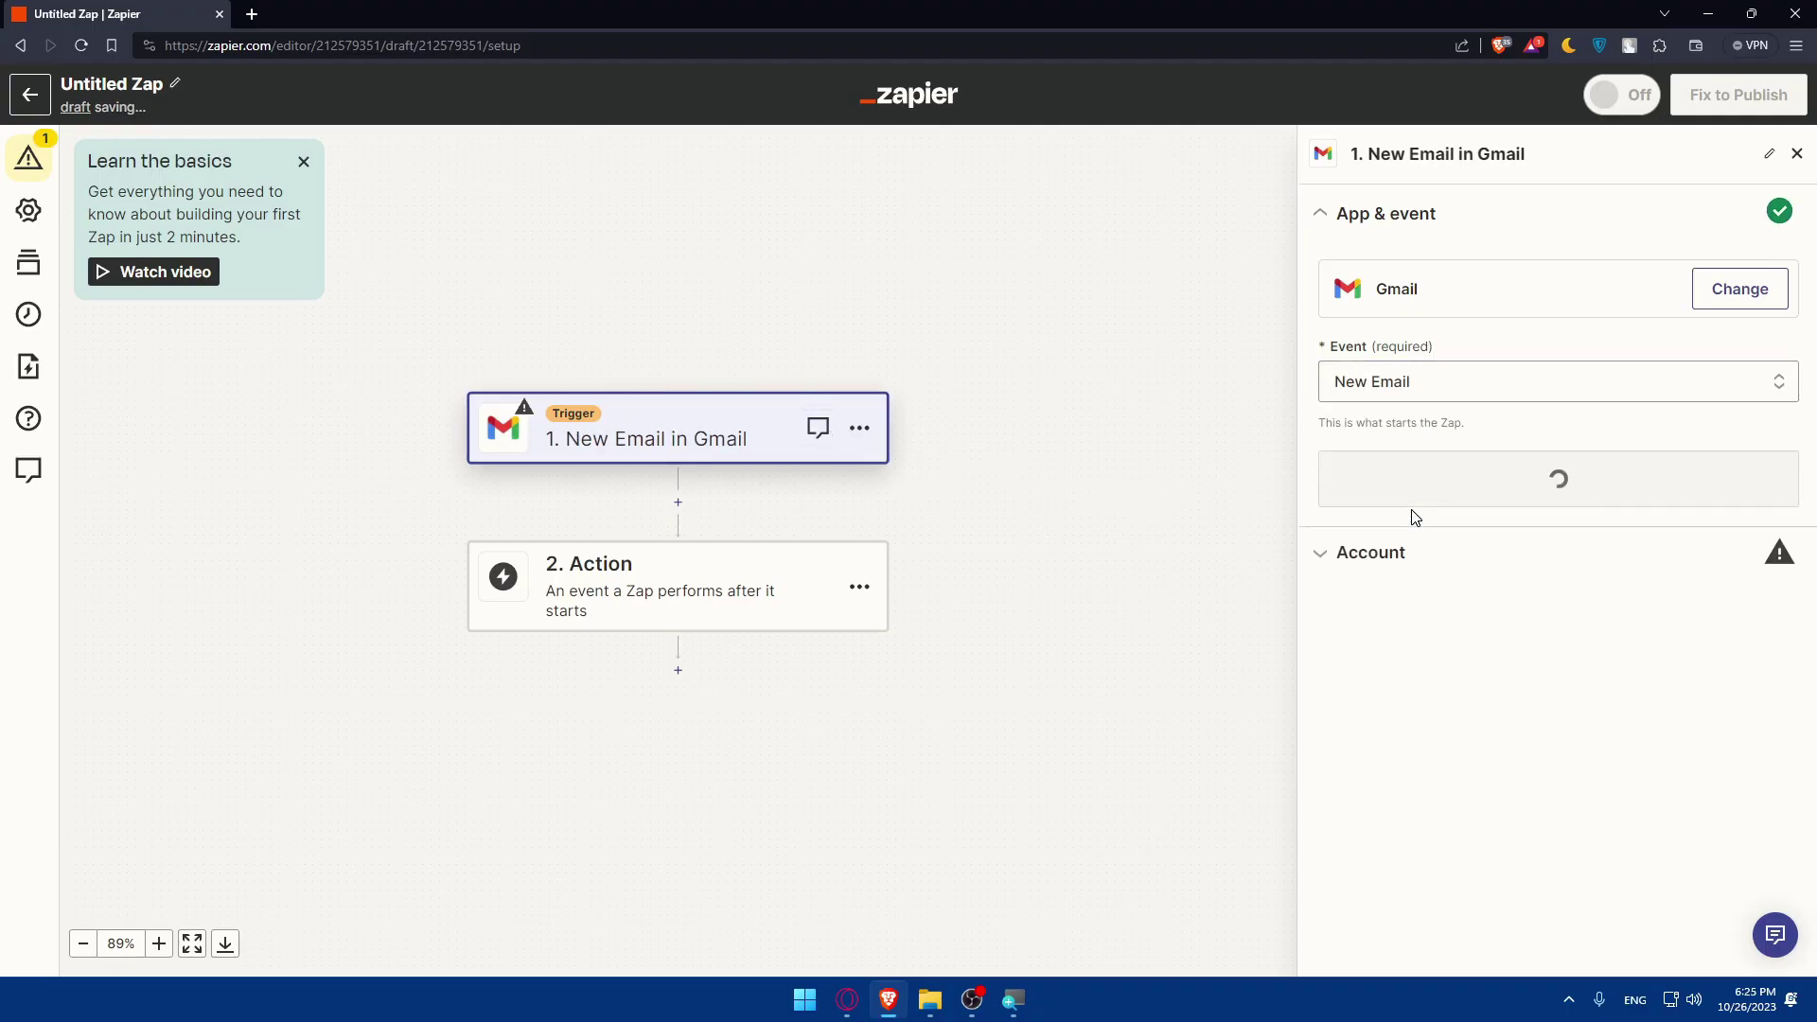
pyautogui.click(1388, 552)
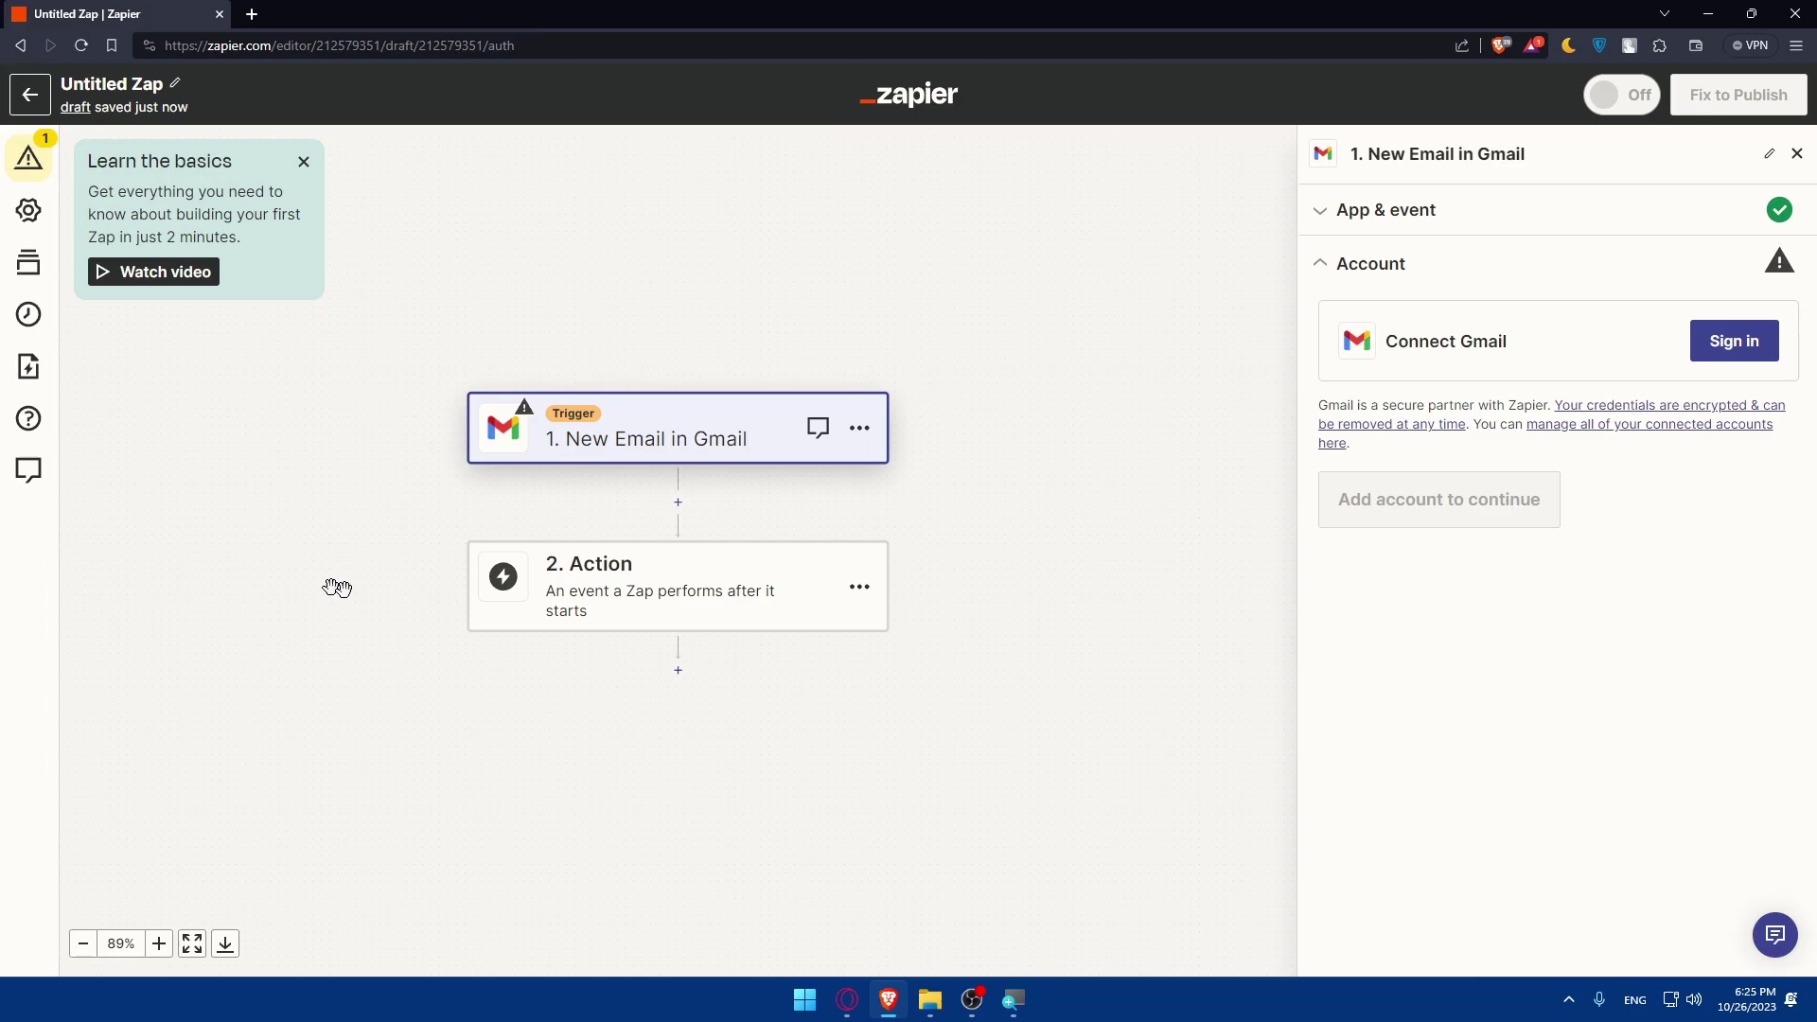
# Step: Set the action to Create Record in Zapier Tables and view Table ID's Custom options
pyautogui.click(679, 588)
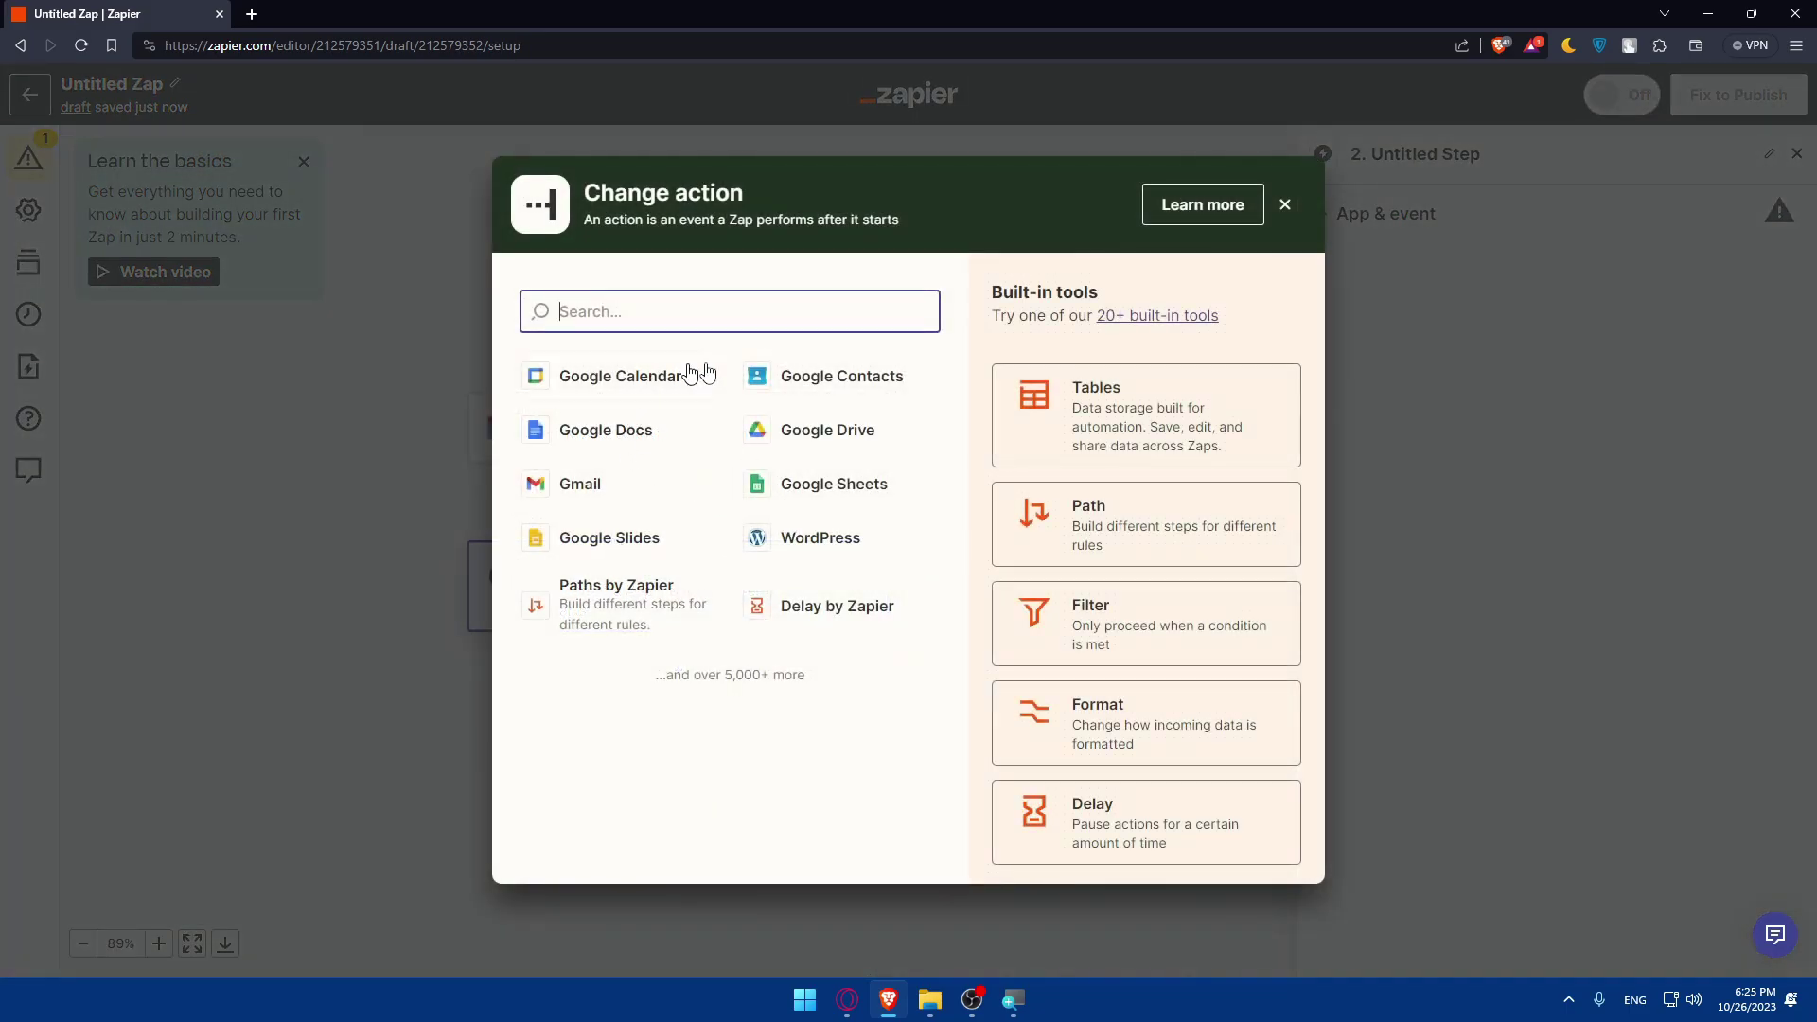
pyautogui.click(1150, 401)
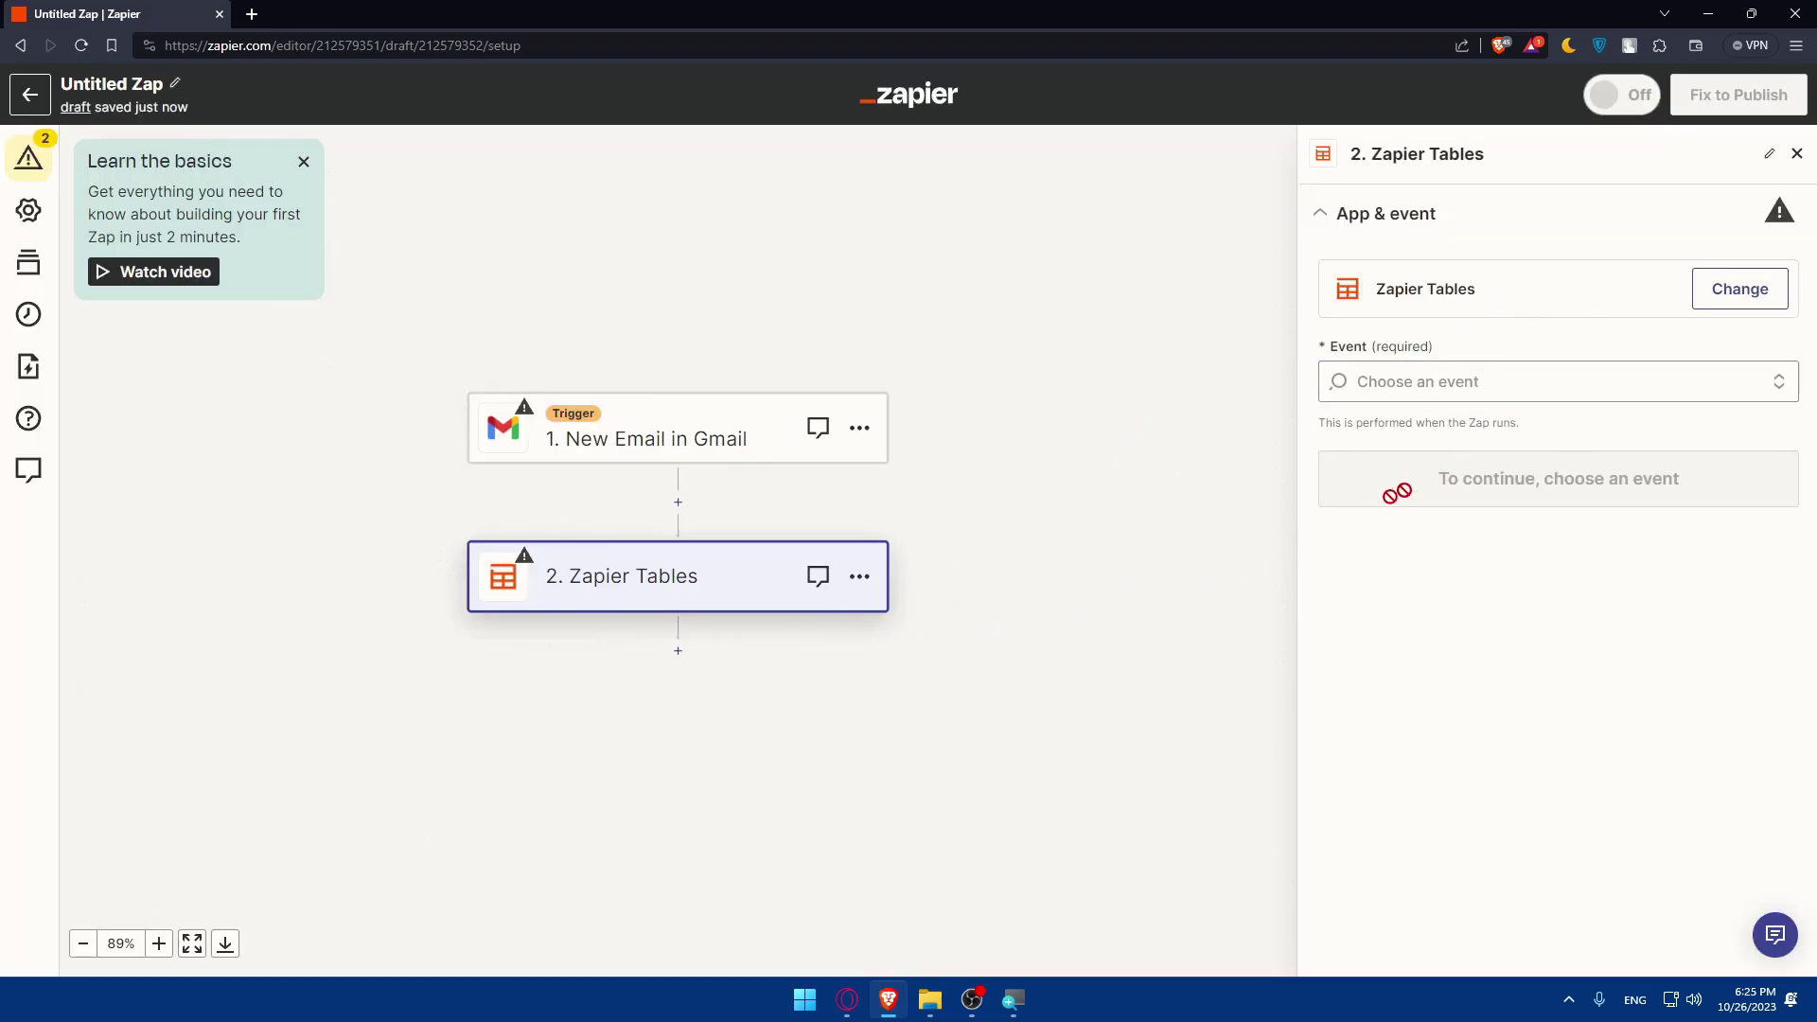
pyautogui.click(1458, 392)
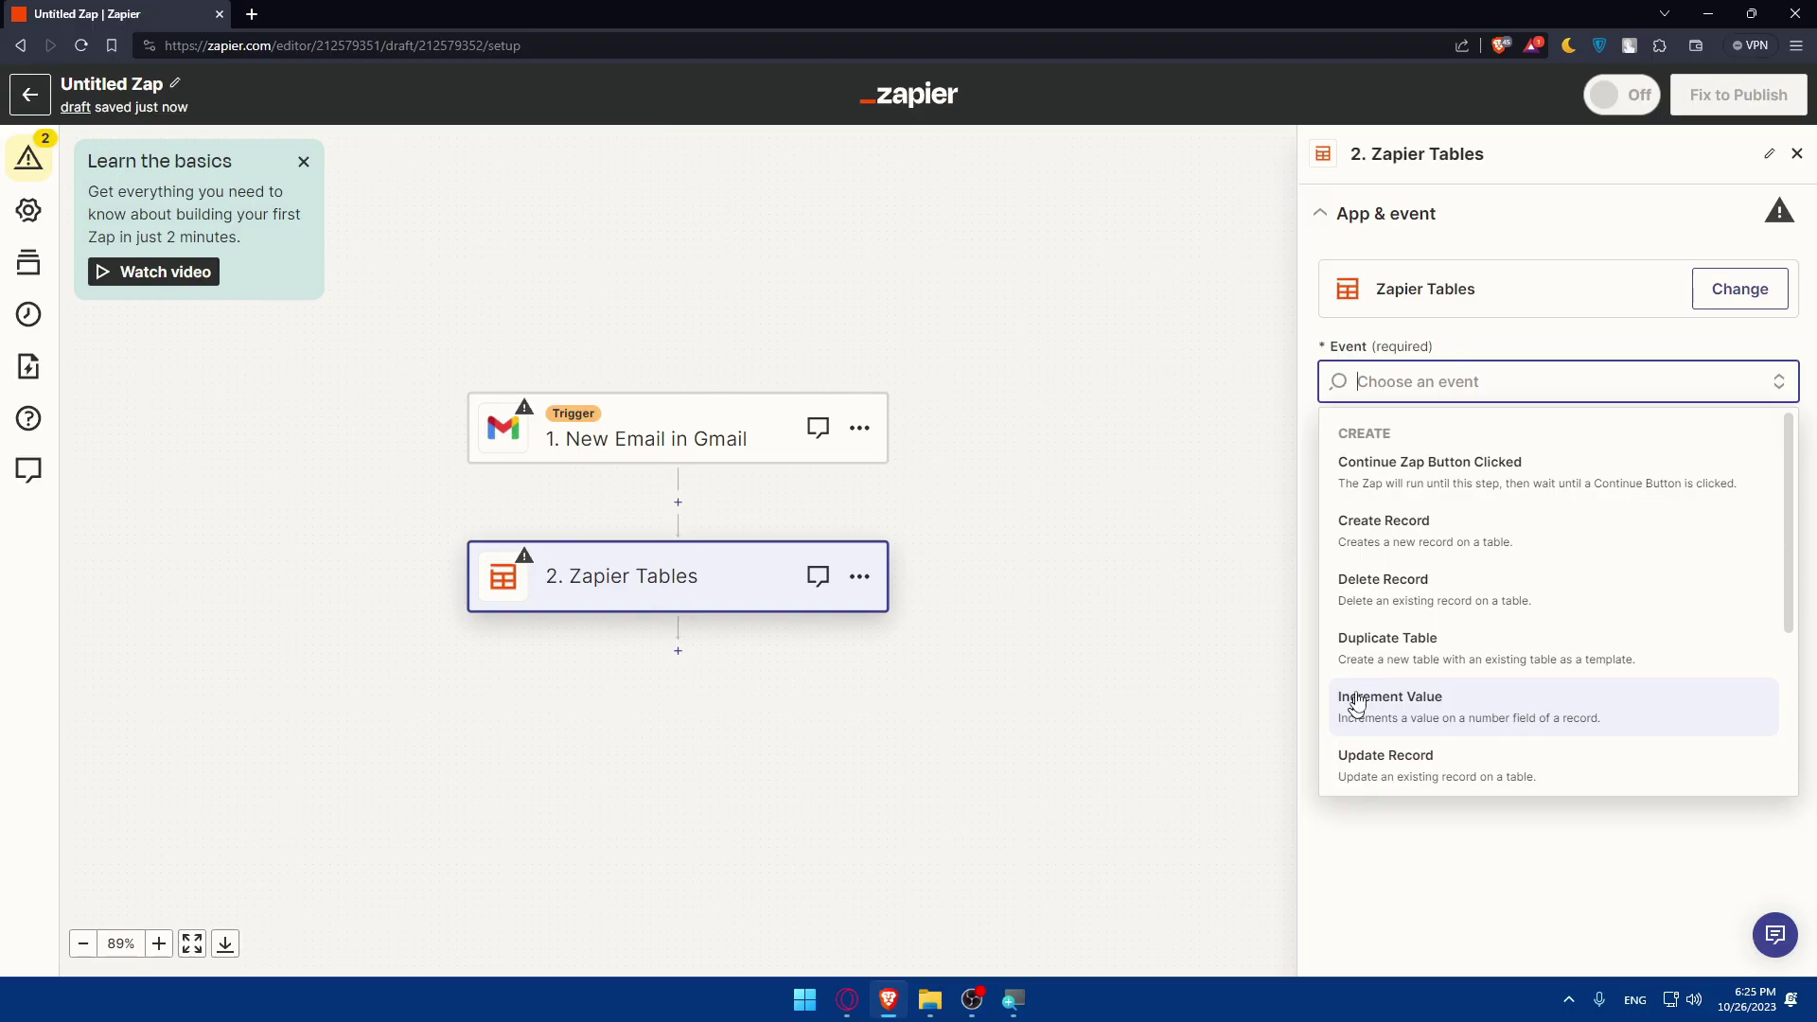
pyautogui.click(1427, 537)
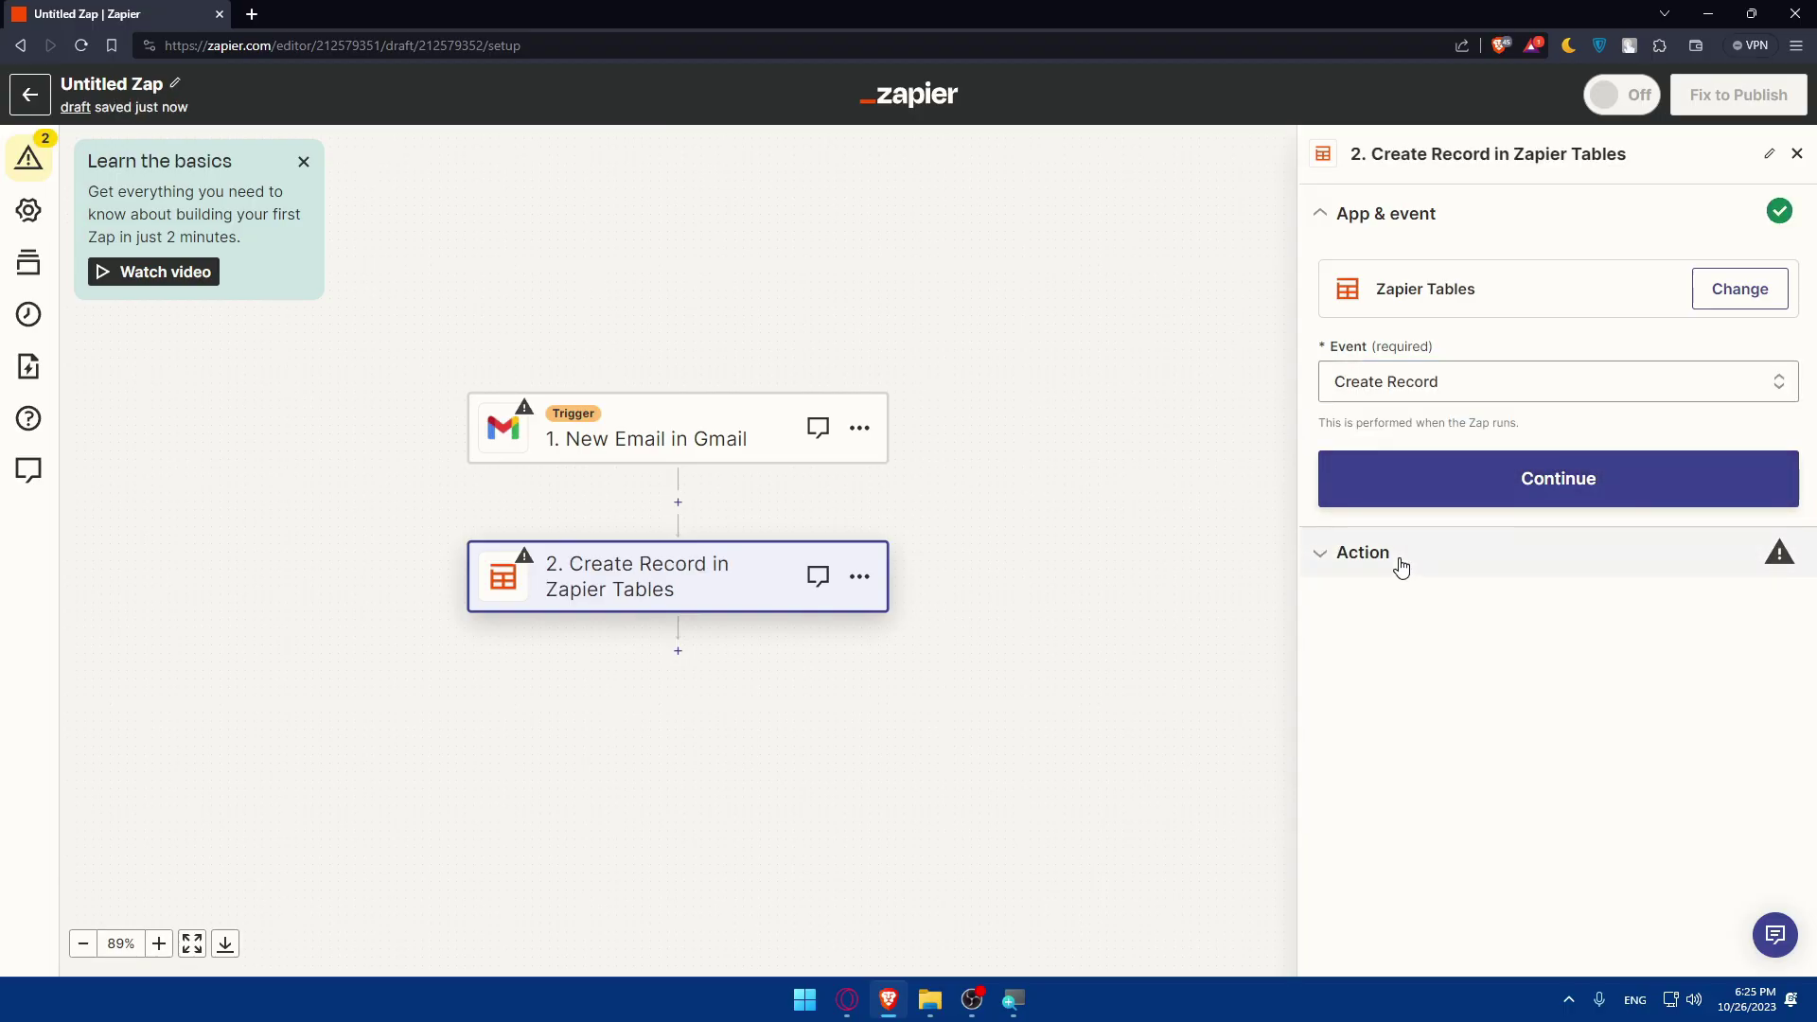
pyautogui.click(1401, 566)
pyautogui.click(1387, 355)
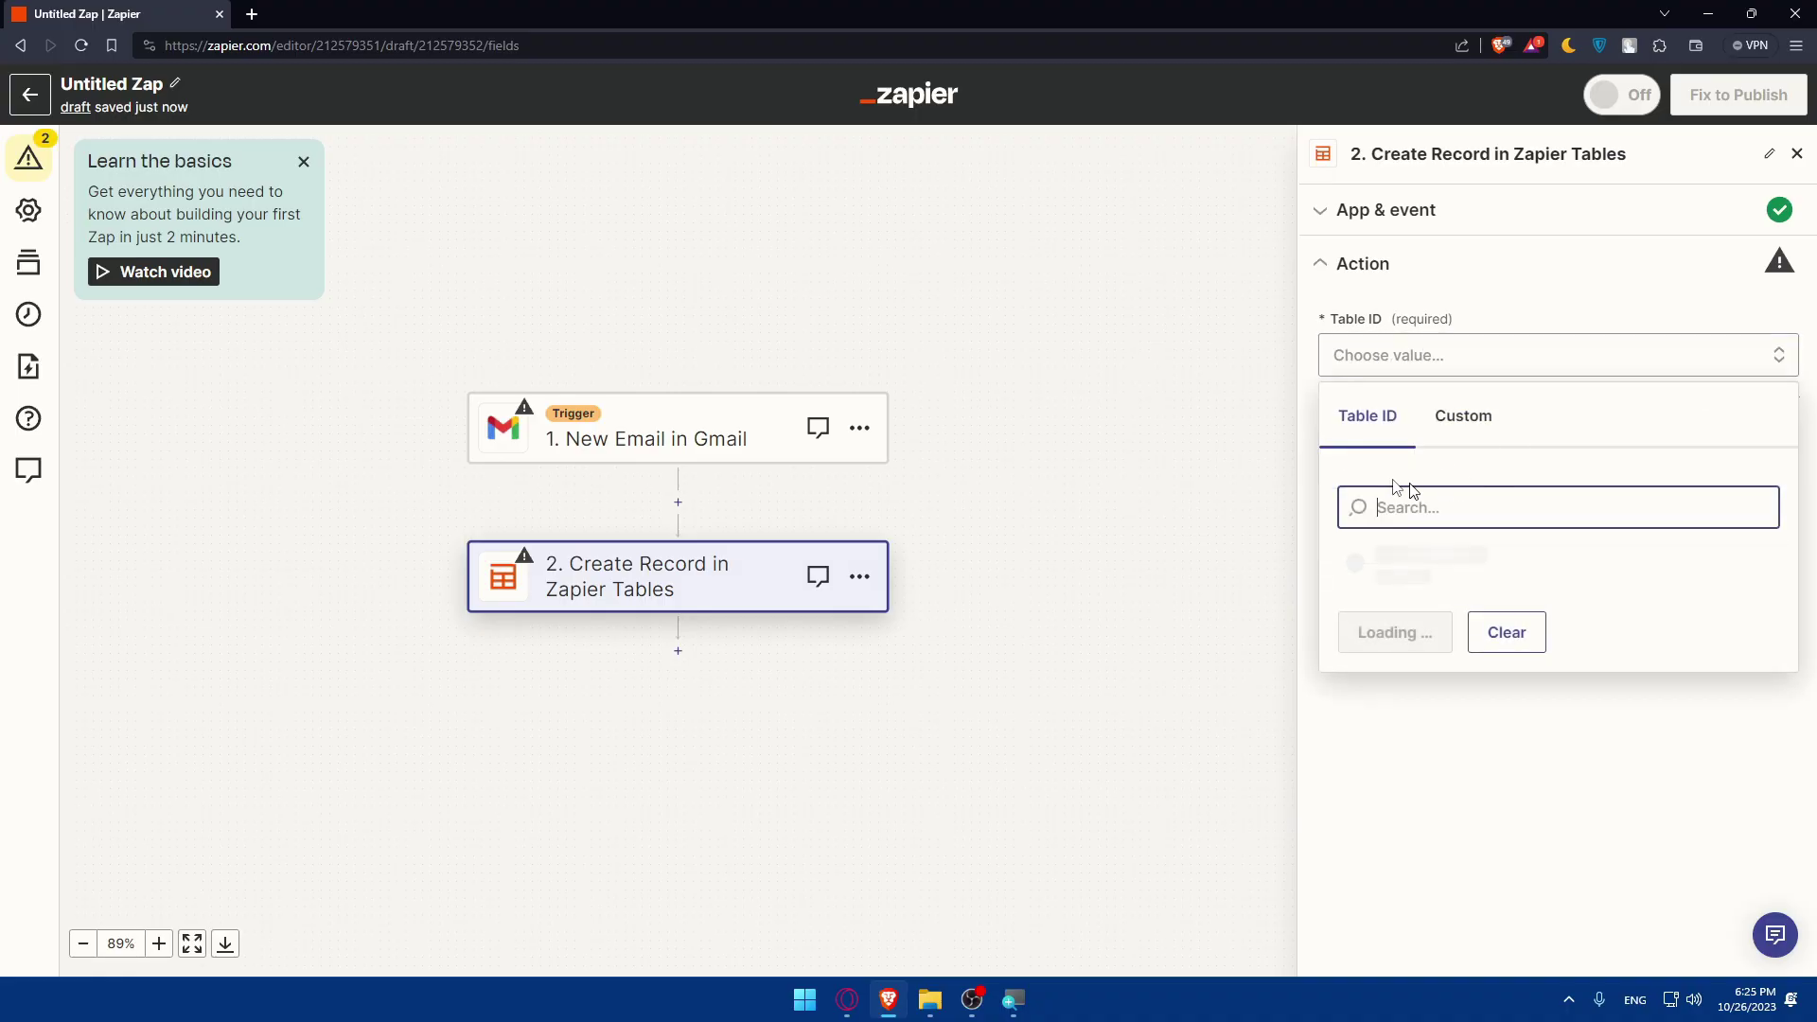
pyautogui.click(1460, 438)
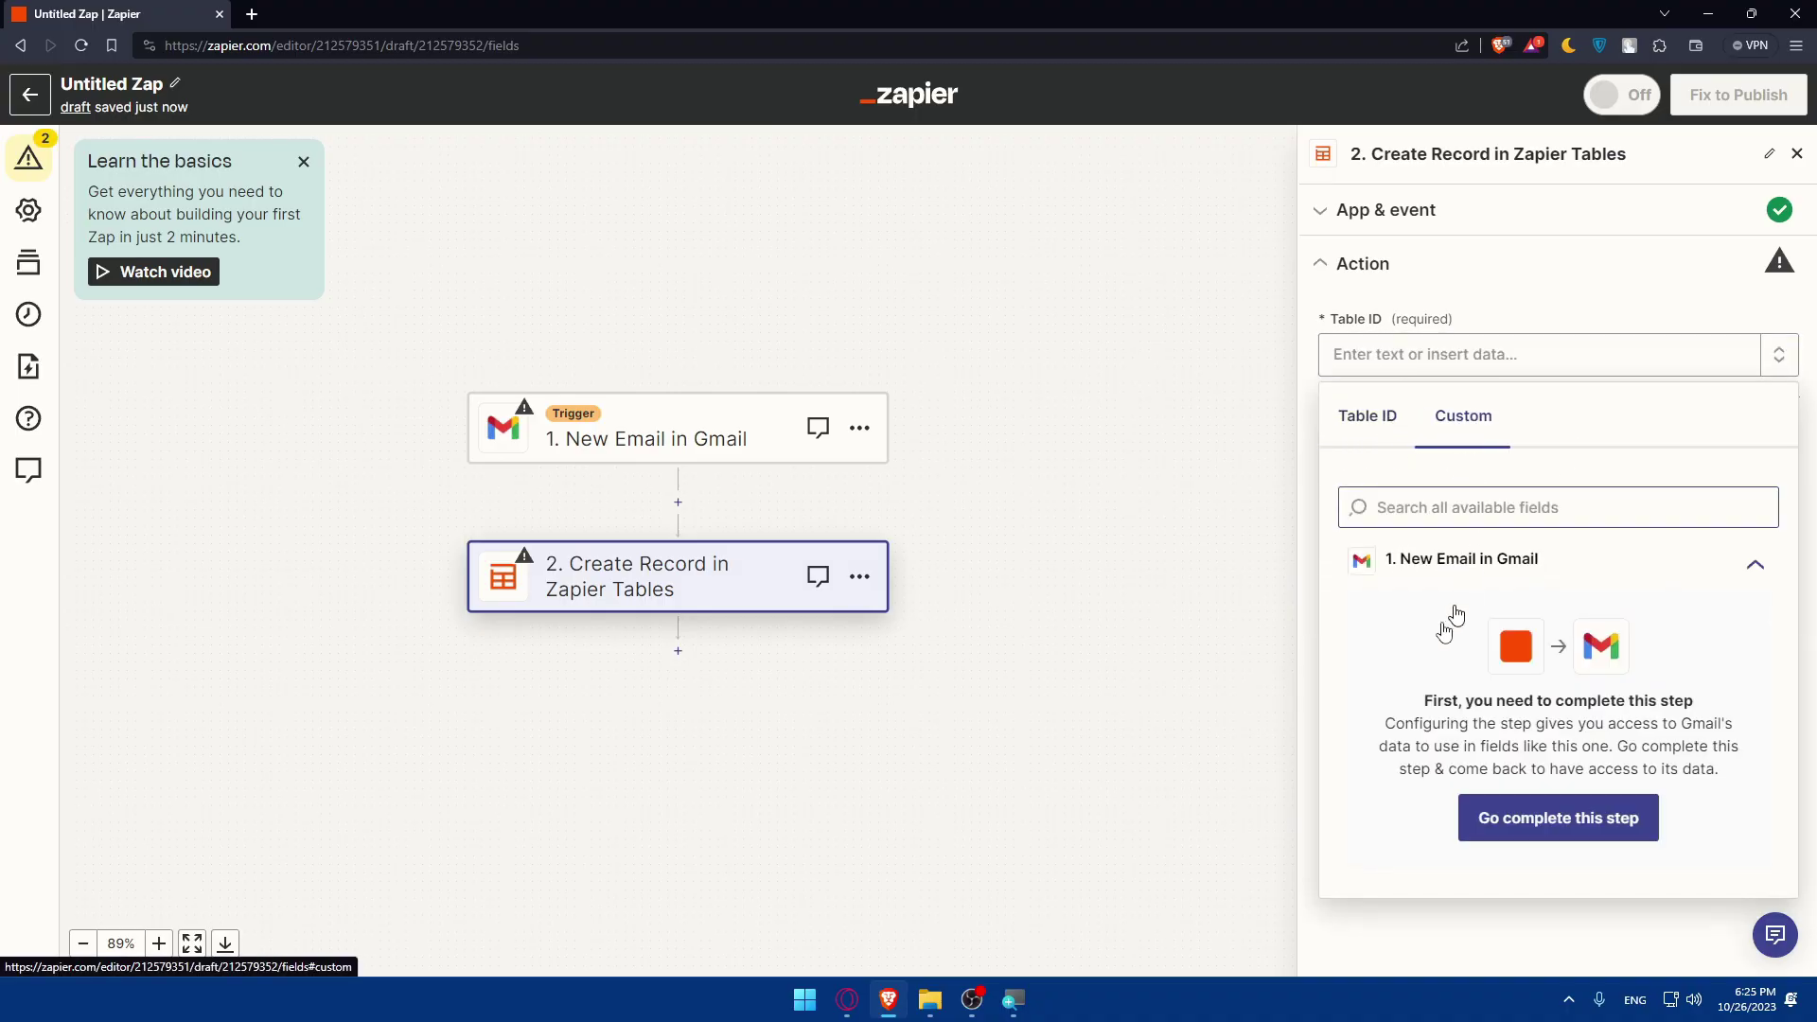
# Step: Dismiss the Table ID choices for Create Record, leaving the table unselected
pyautogui.click(1410, 942)
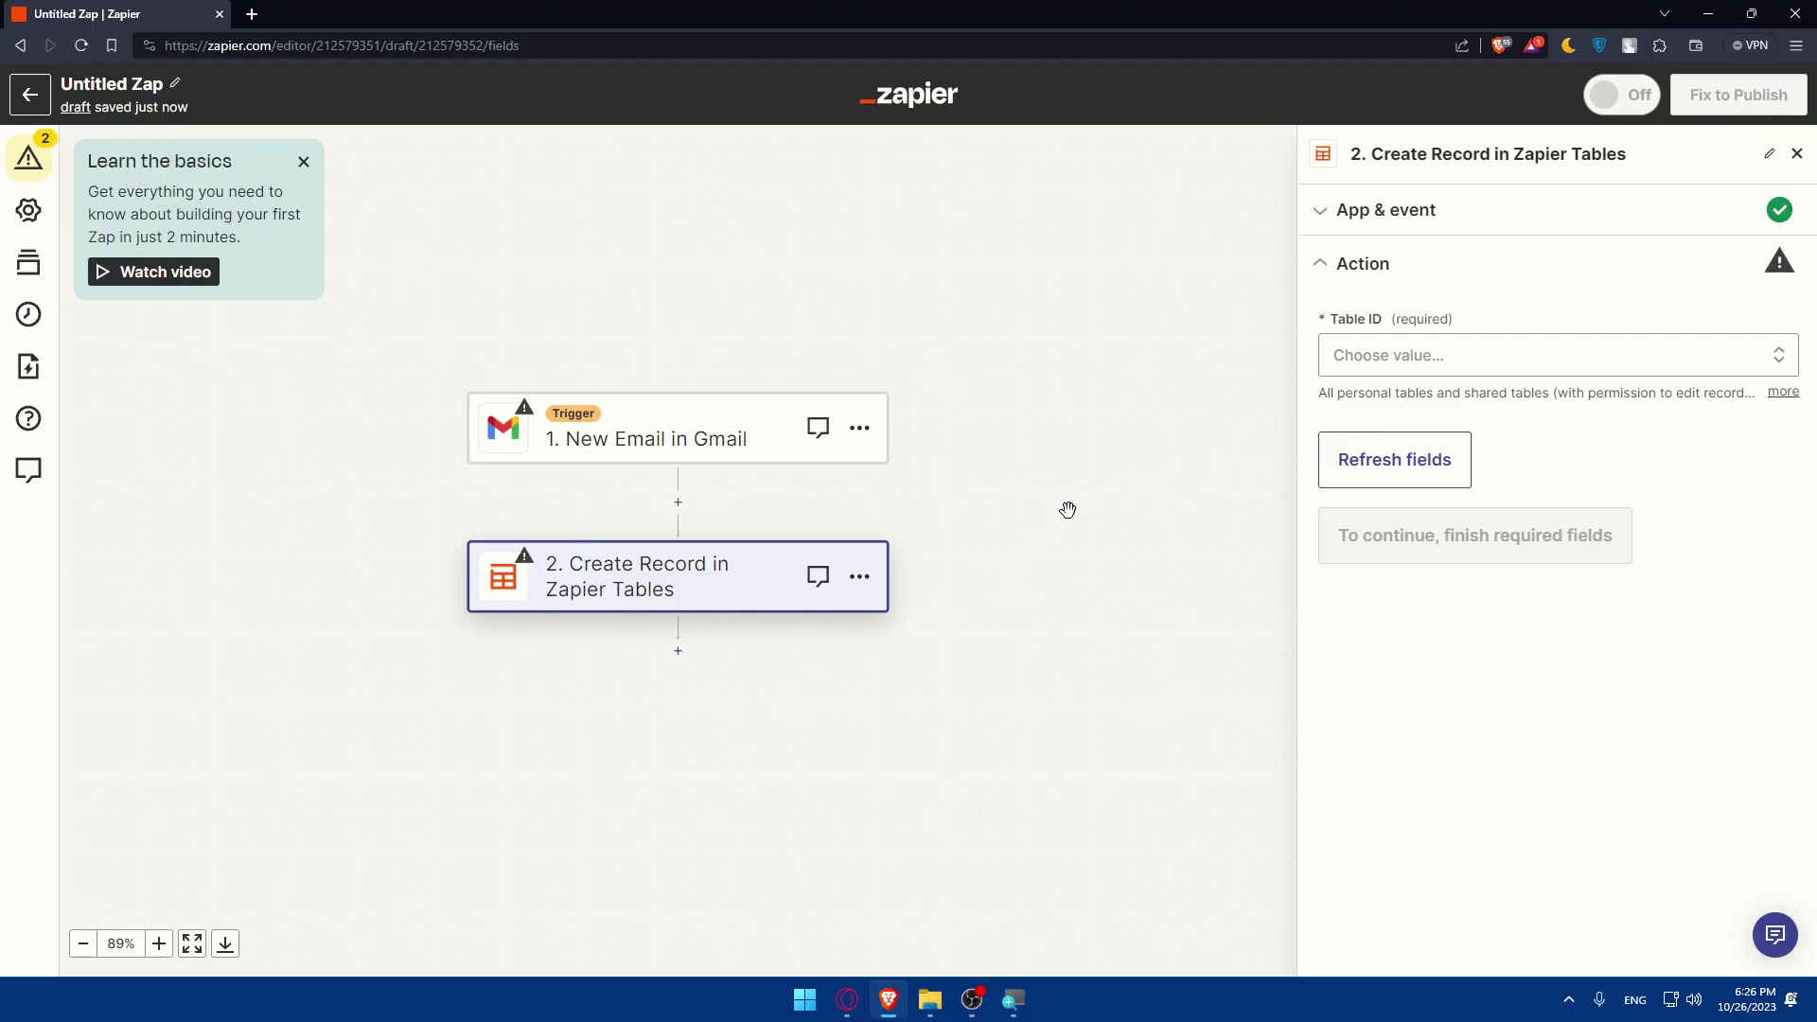
pyautogui.scroll(-3, 1068, 510)
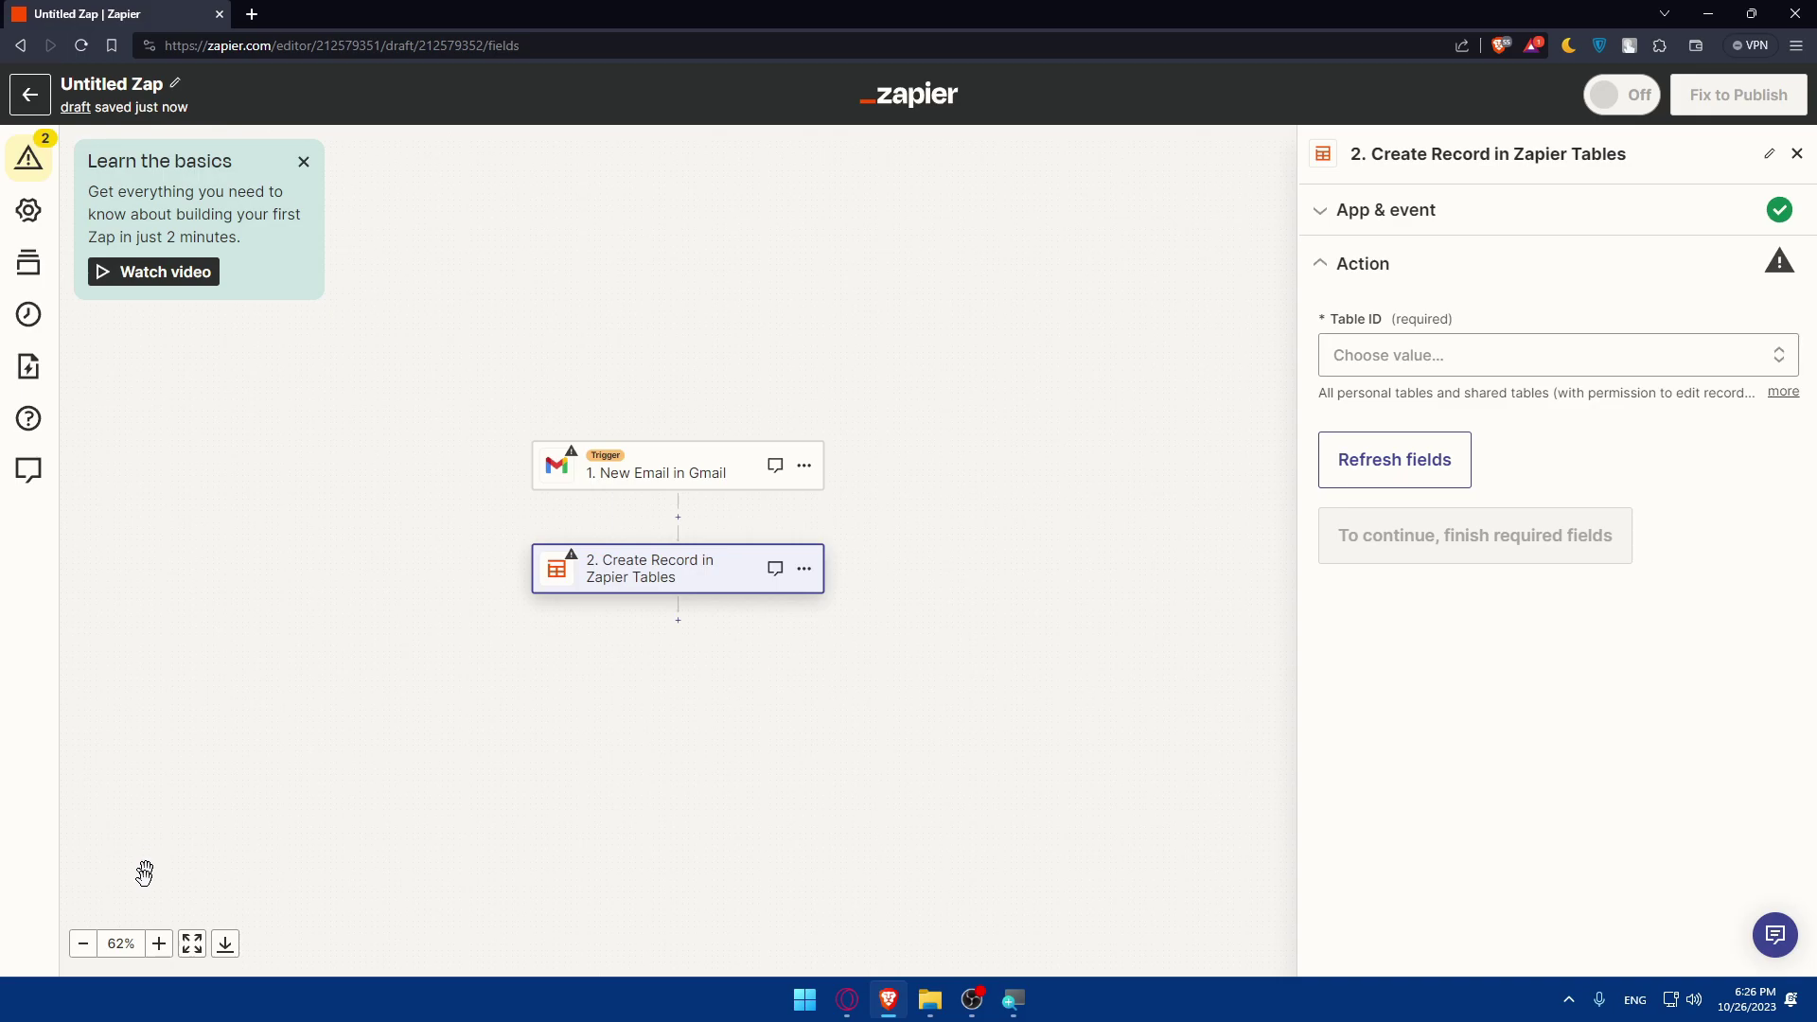
pyautogui.click(158, 944)
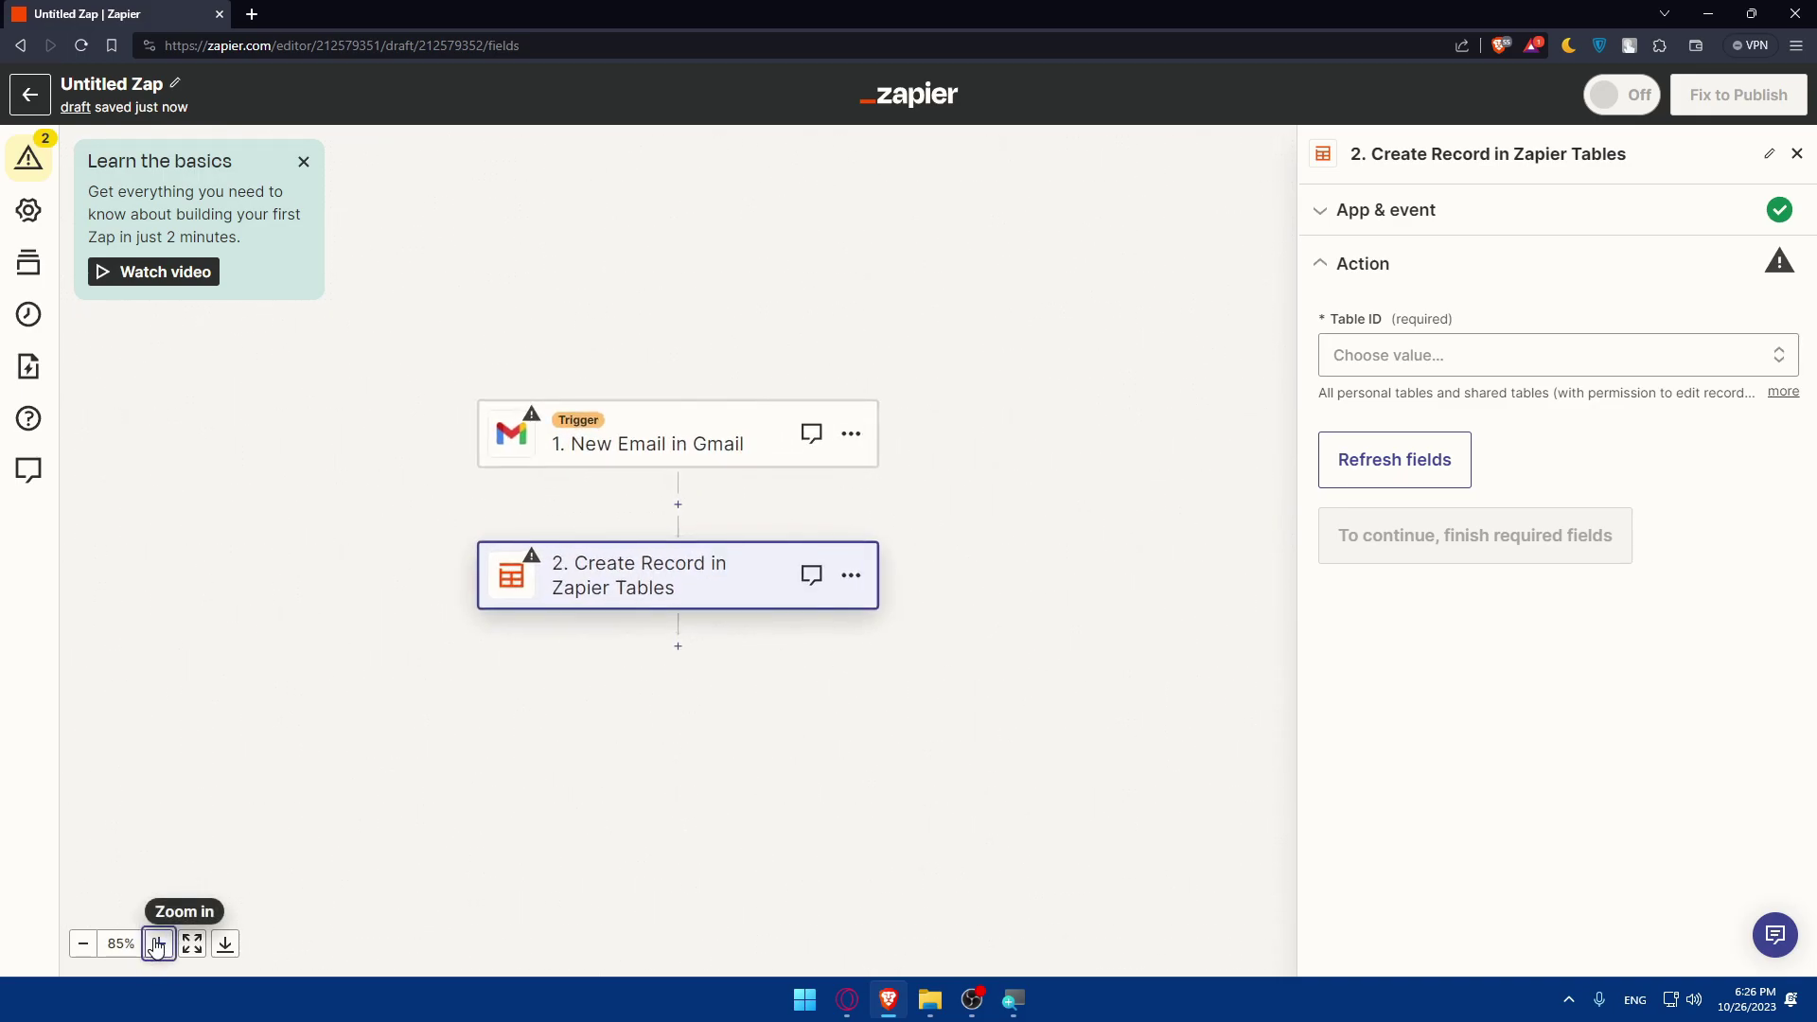
pyautogui.click(158, 944)
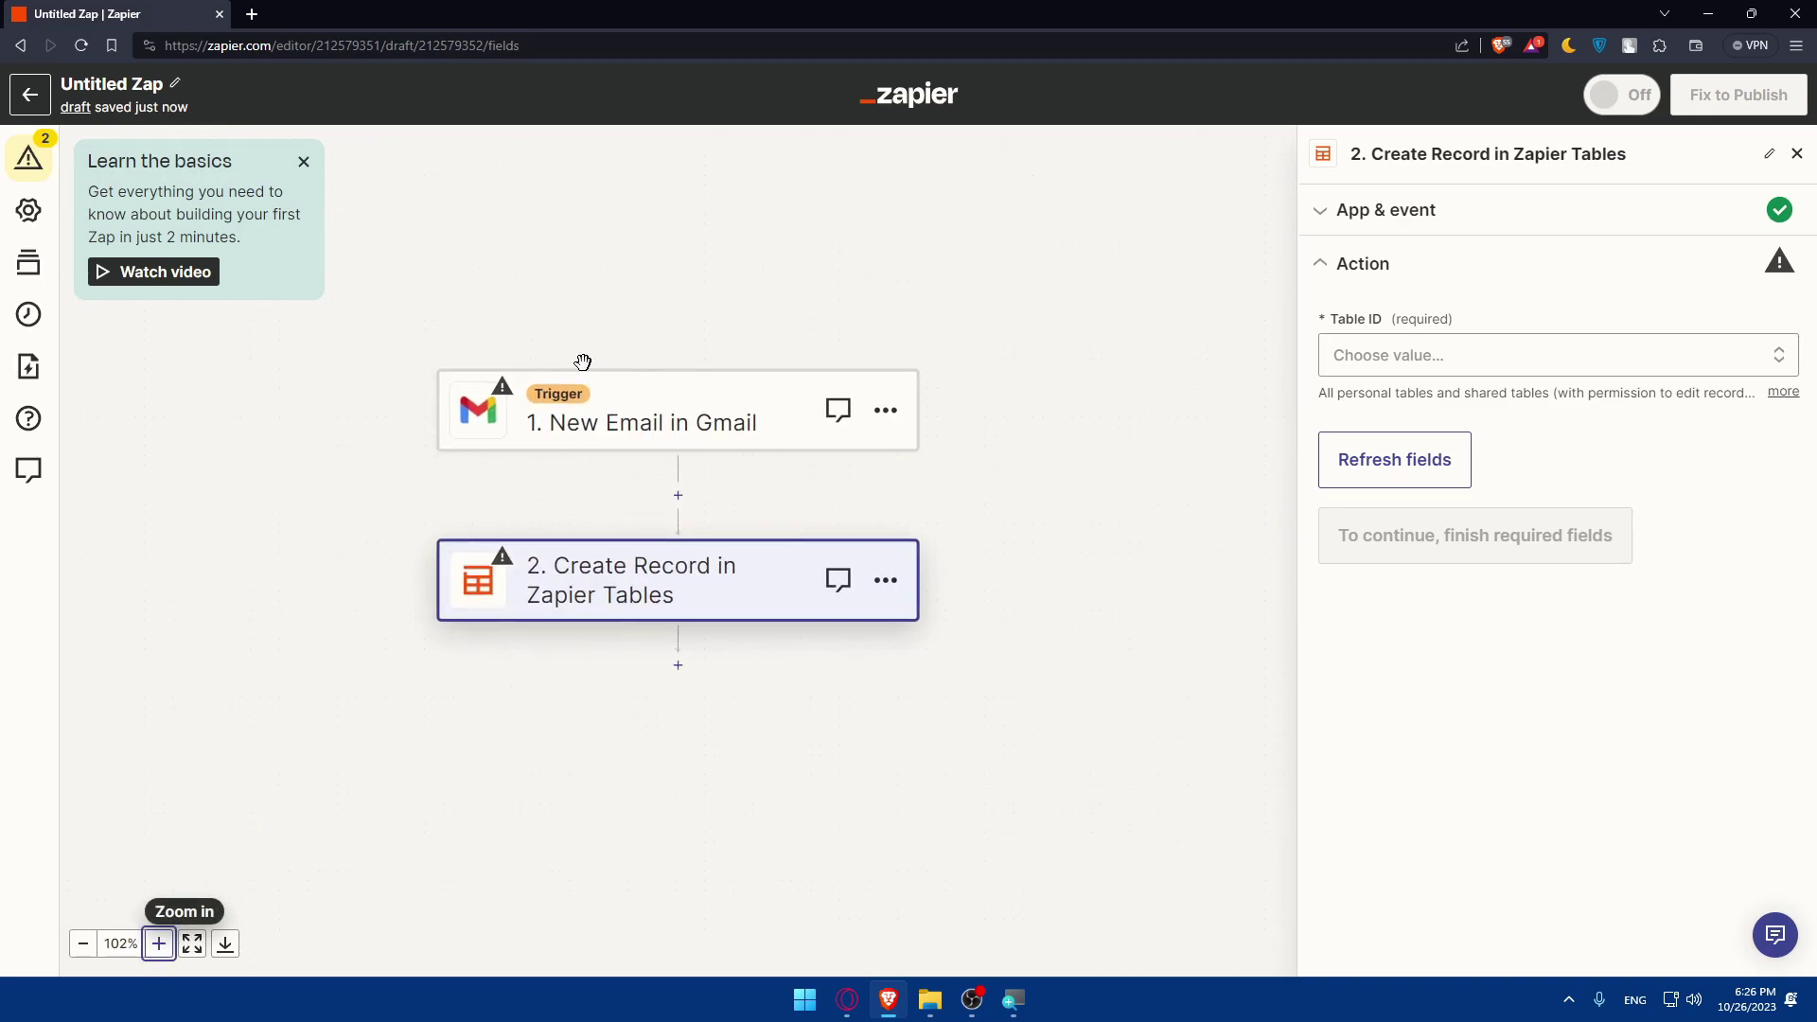